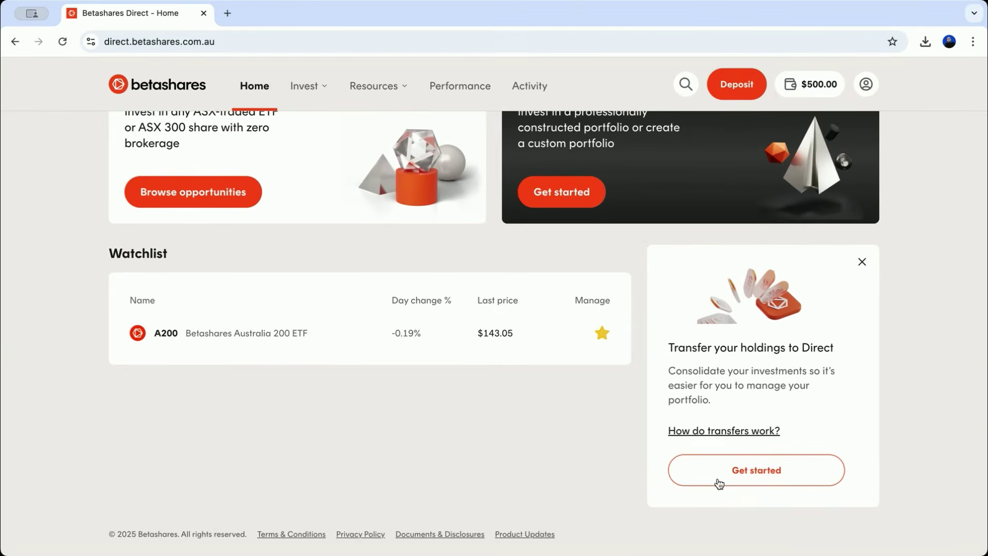
- Dismiss the "Transfer your holdings to Direct" card and browse the ETF and ASX share opportunities
click(862, 264)
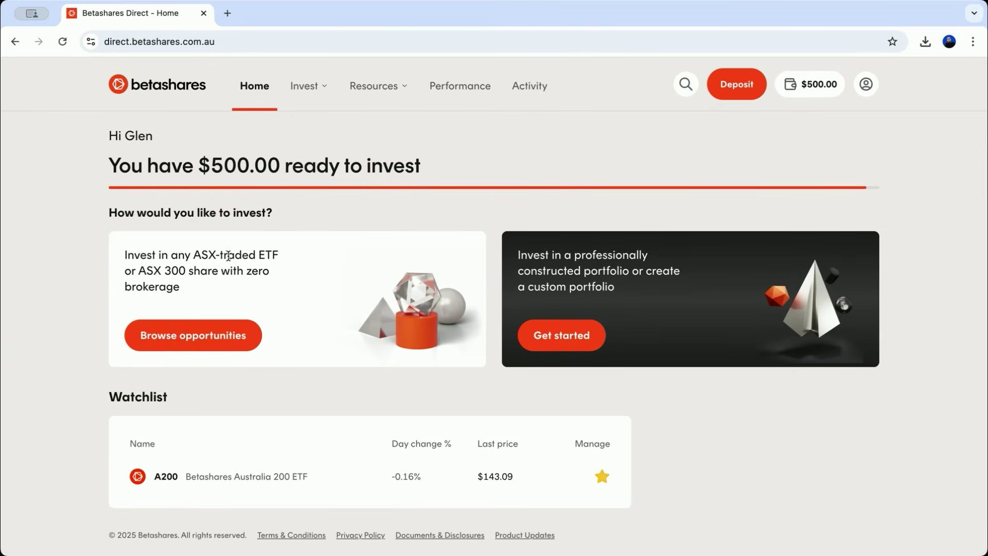
click(199, 338)
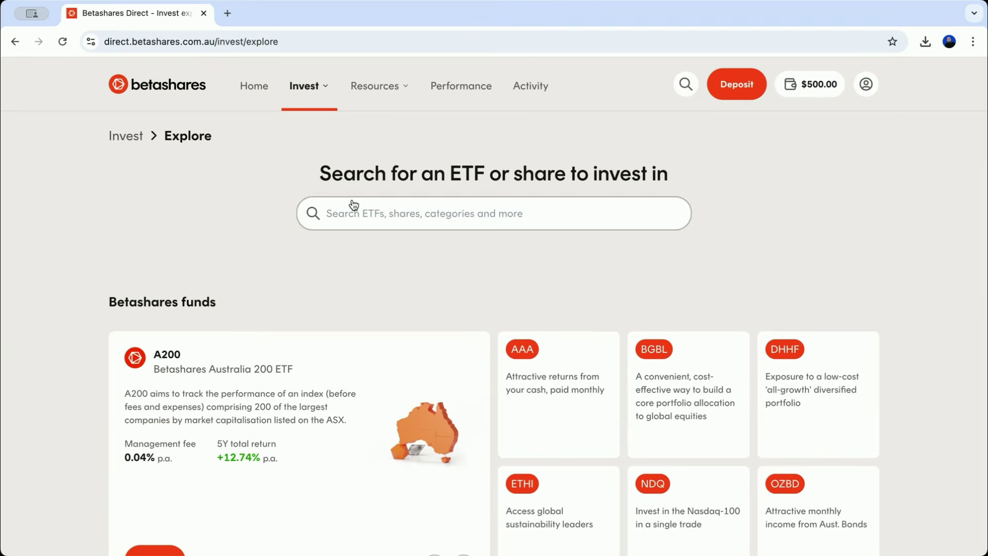
- Look through the Explore page's Betashares funds, "I want to" goals and Spotlight themes
scroll(136, 233, down, 2)
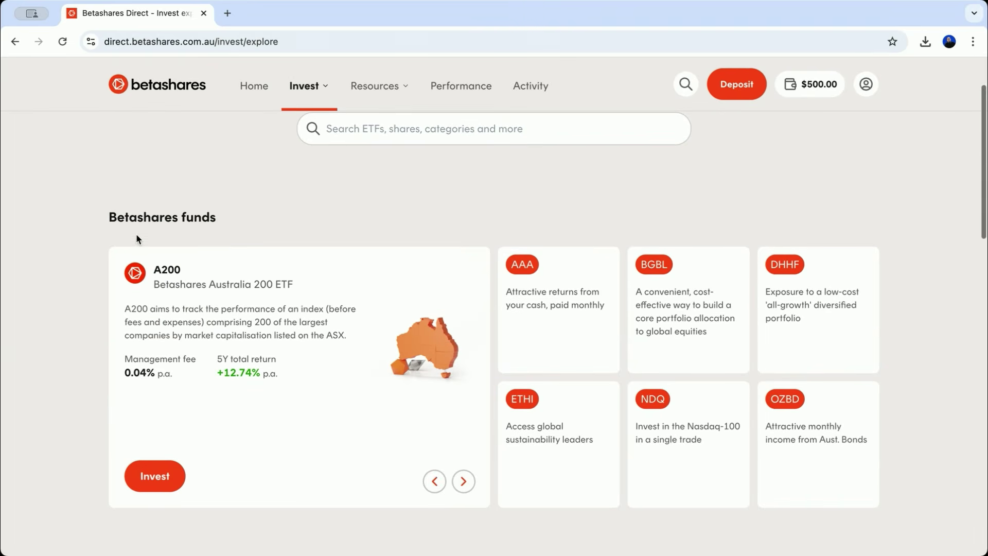
scroll(297, 300, down, 3)
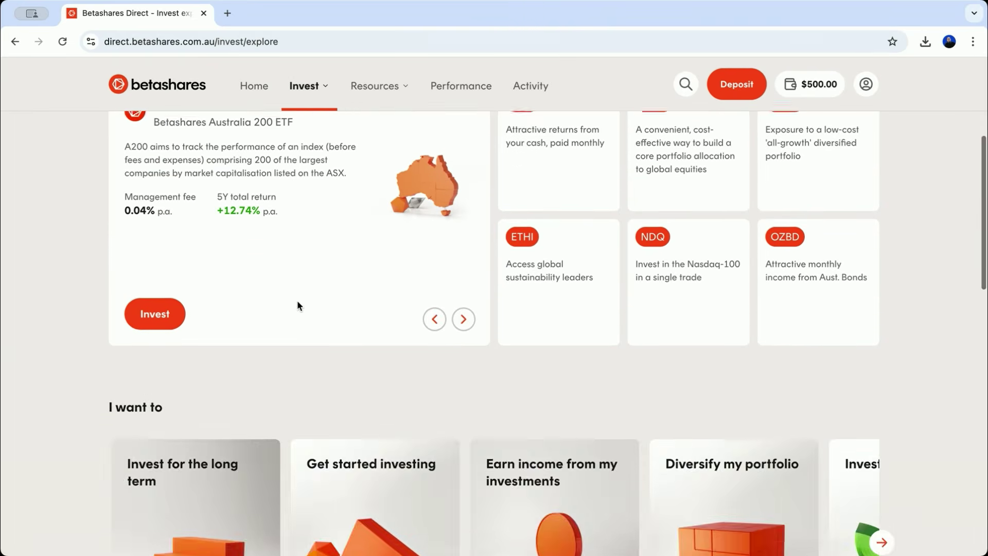
scroll(297, 301, up, 2)
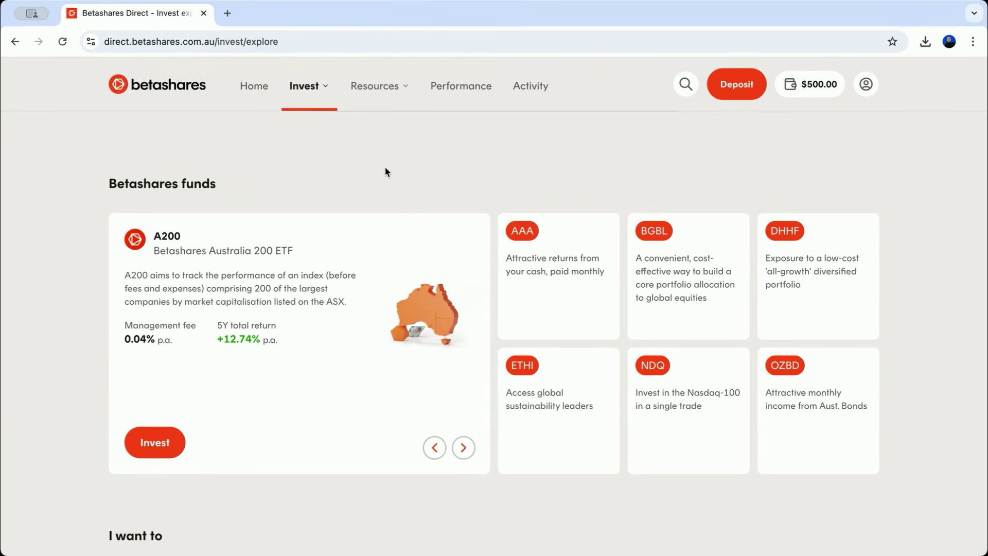
scroll(388, 171, up, 1)
scroll(387, 171, down, 2)
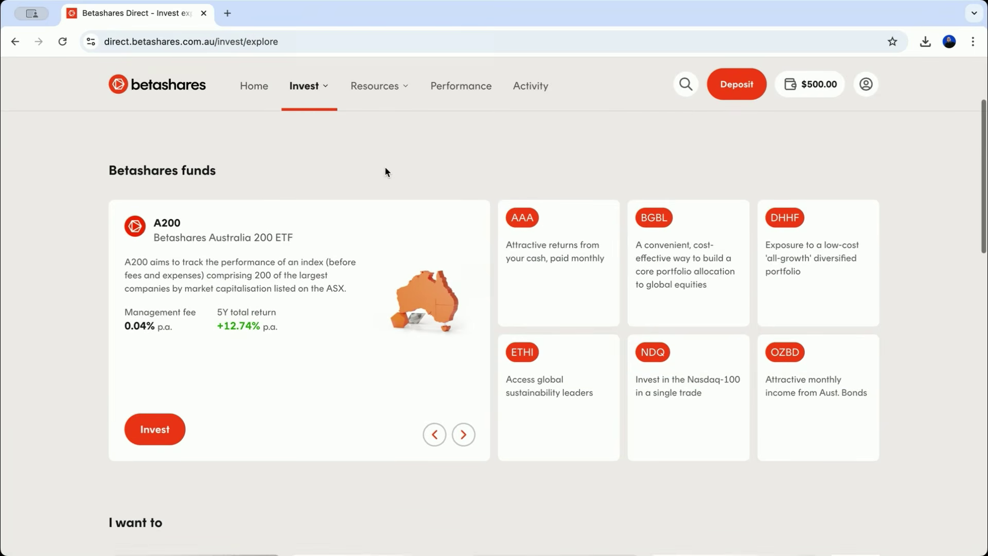
scroll(499, 306, down, 5)
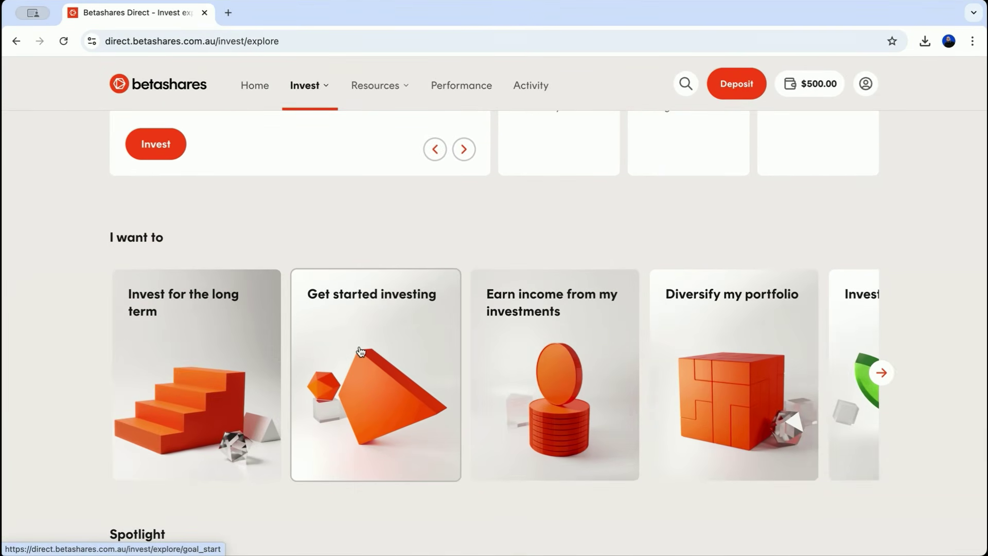
scroll(520, 344, down, 2)
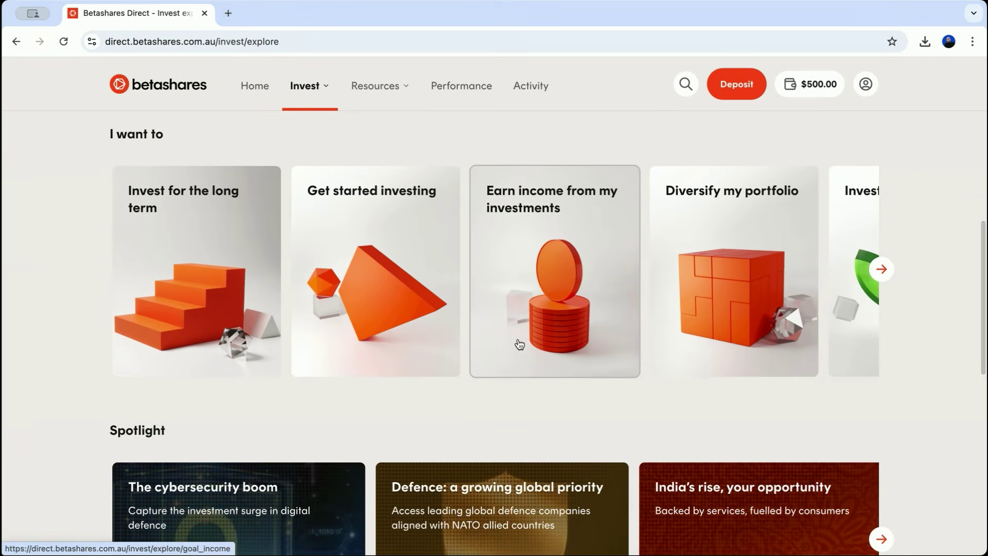
- Open the "Get started investing" goal and review its introduction and mentioned funds
click(362, 312)
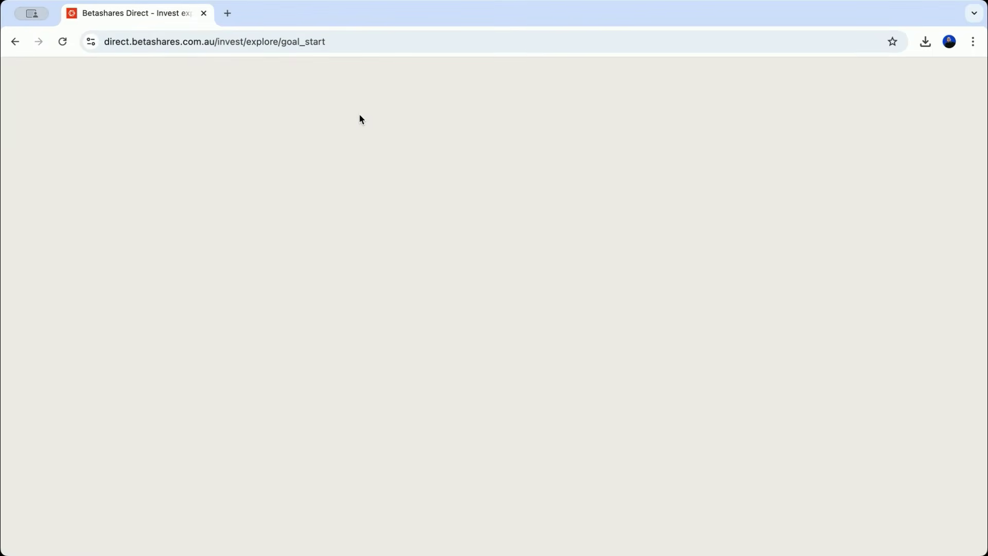
scroll(252, 353, down, 2)
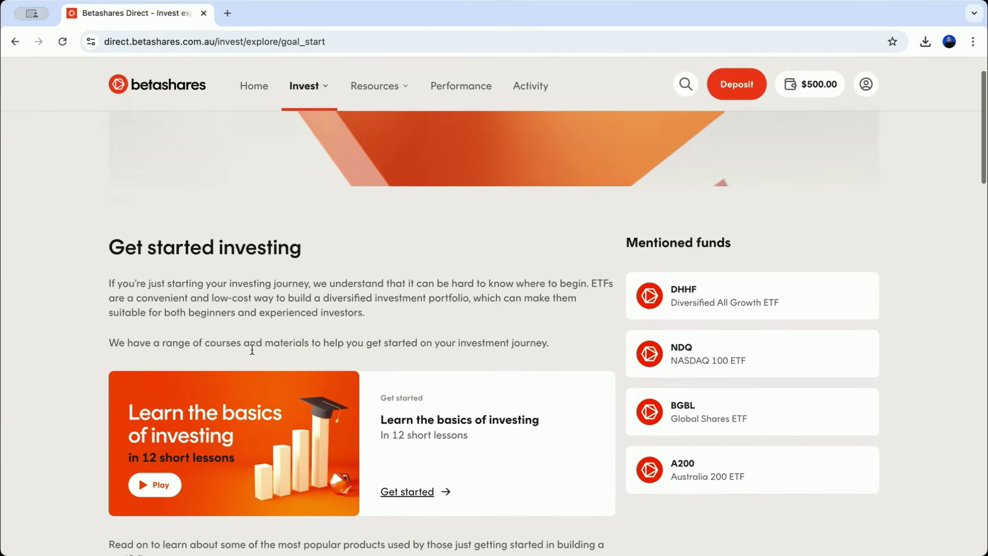
scroll(251, 349, down, 2)
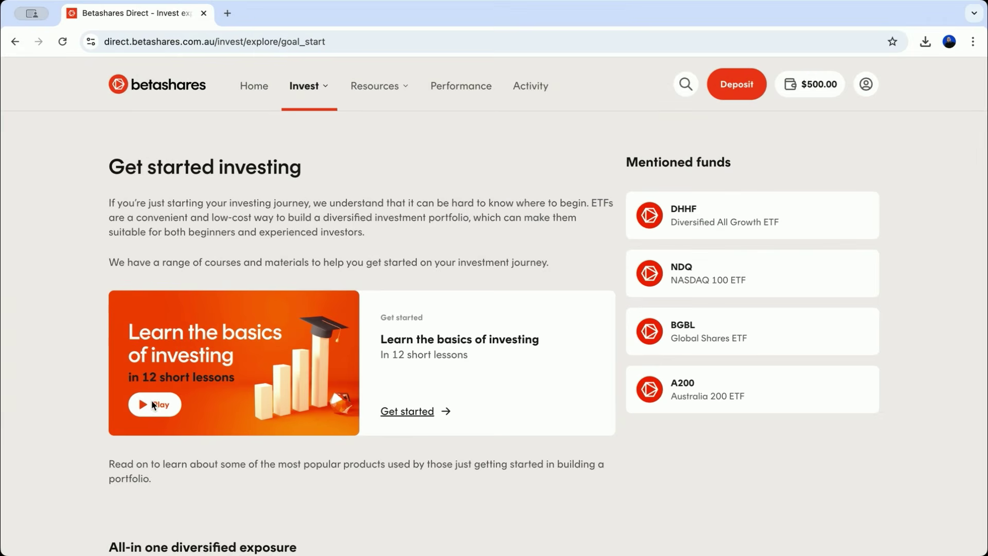
- Try to start the "Learn the basics of investing" course and return to the Betashares home page
click(407, 411)
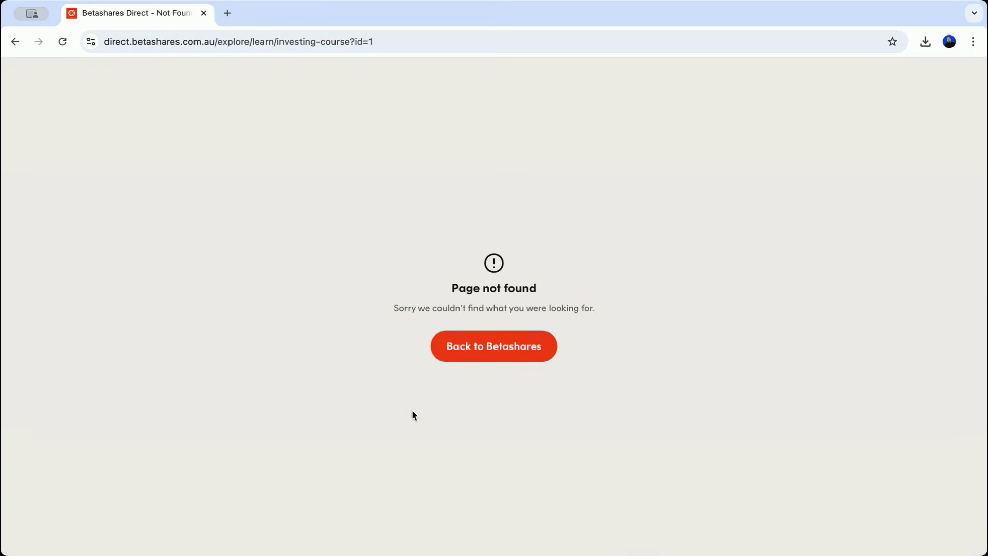
click(472, 347)
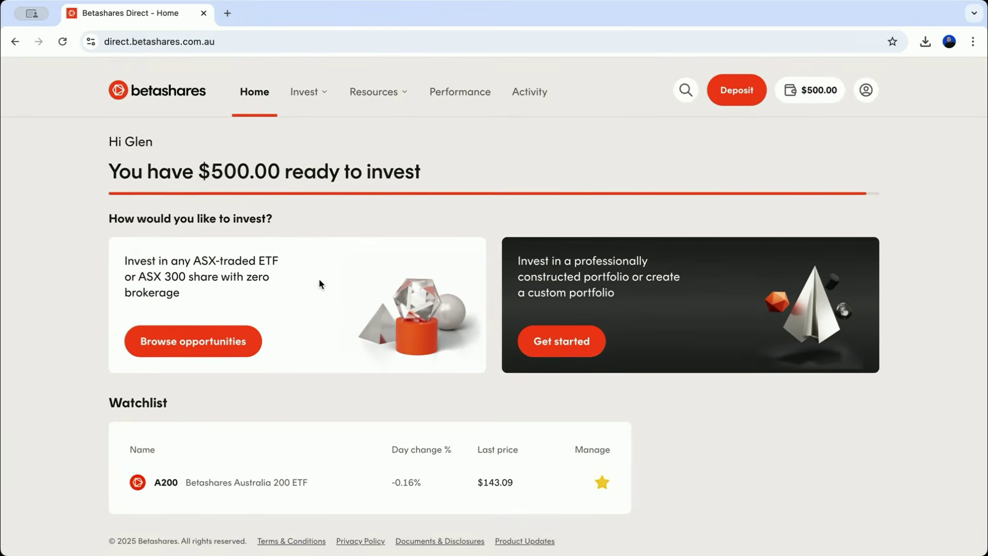
scroll(319, 285, down, 1)
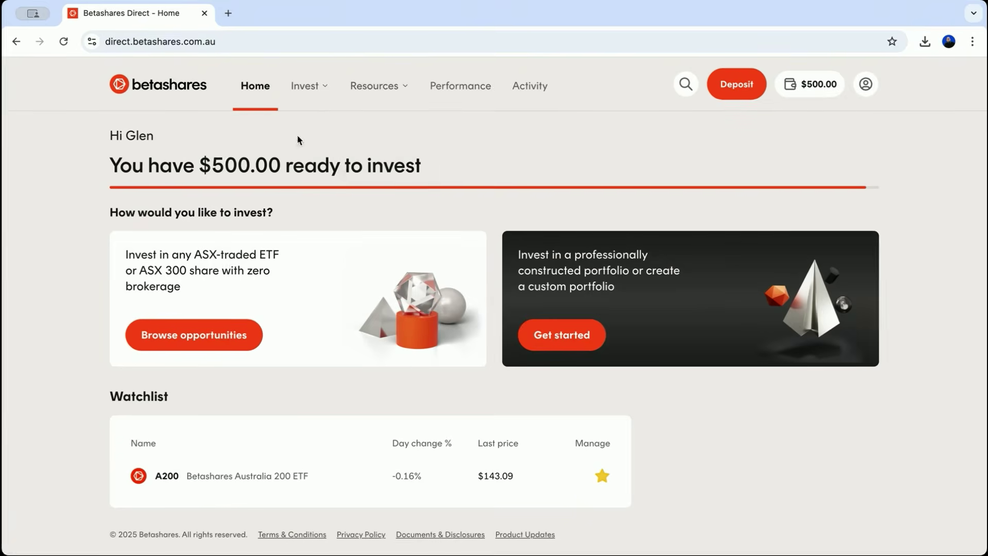
- Open the Insights resources and look through the editor's pick and investment ideas articles
mouse_move(371, 92)
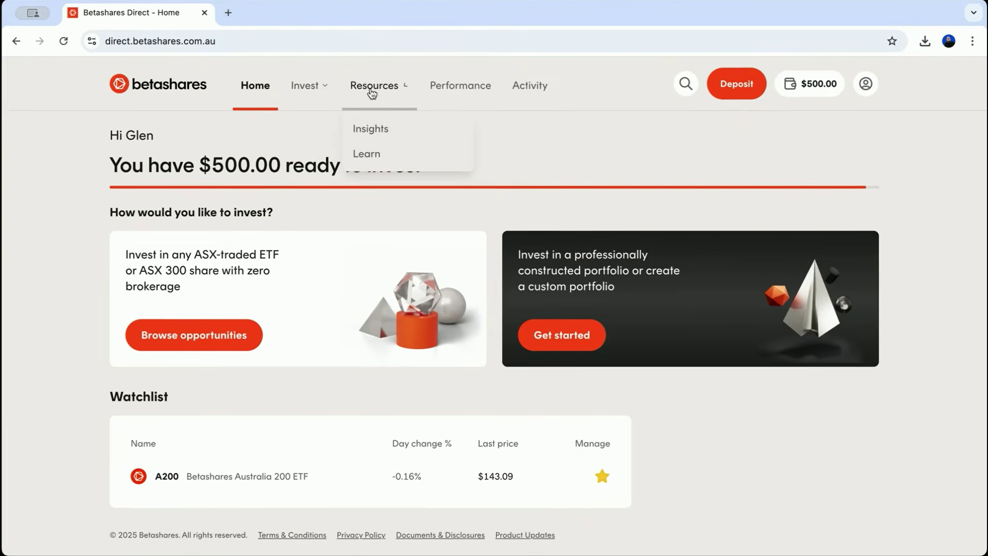
click(367, 130)
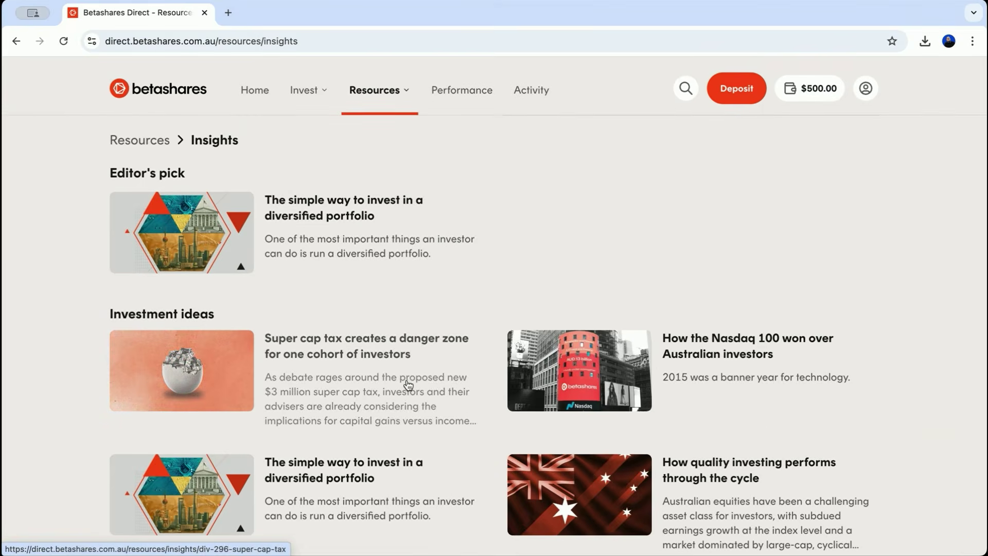
scroll(408, 385, down, 3)
scroll(408, 386, up, 3)
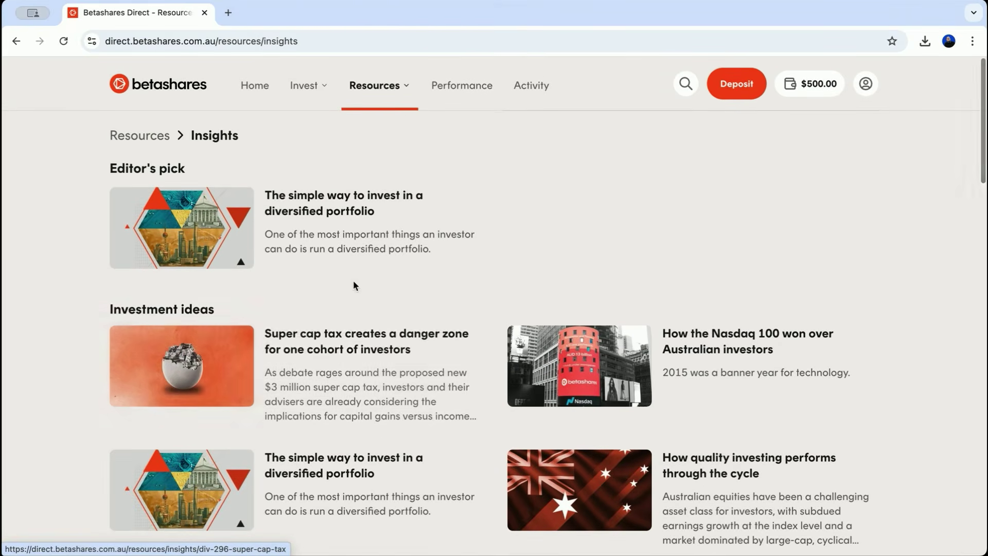
- Open the article "The simple way to invest in a diversified portfolio" and read through its sections and wealth chart
scroll(379, 433, down, 2)
click(342, 375)
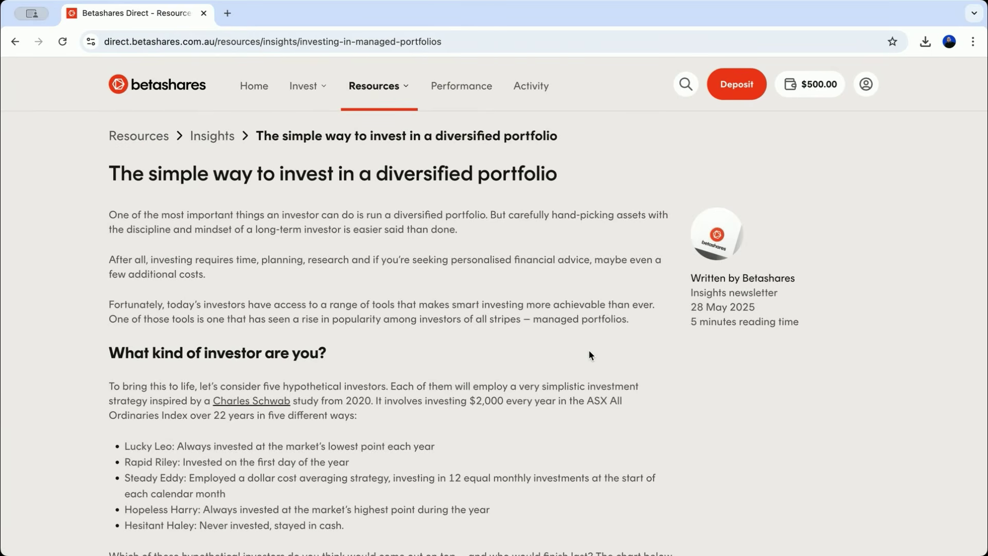
scroll(415, 341, down, 4)
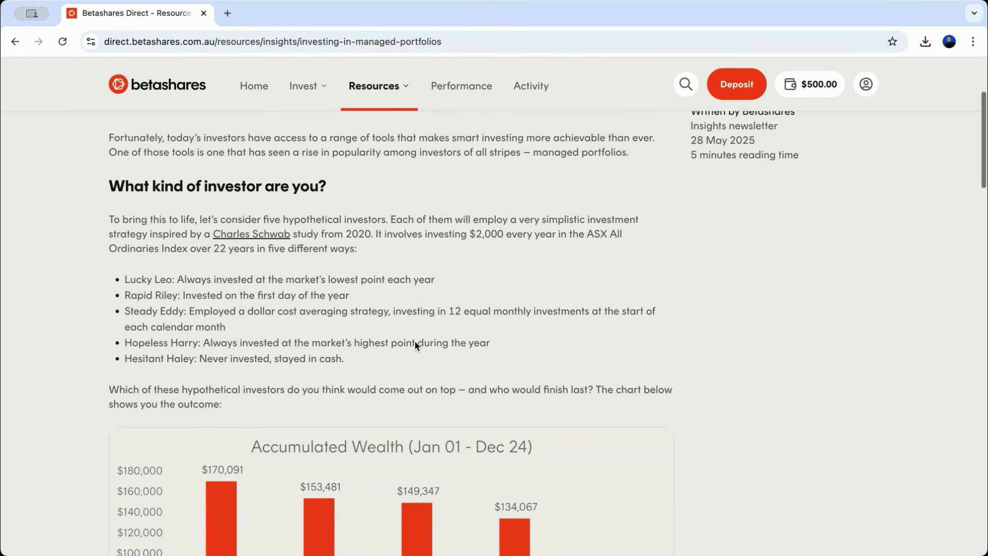
scroll(416, 345, down, 4)
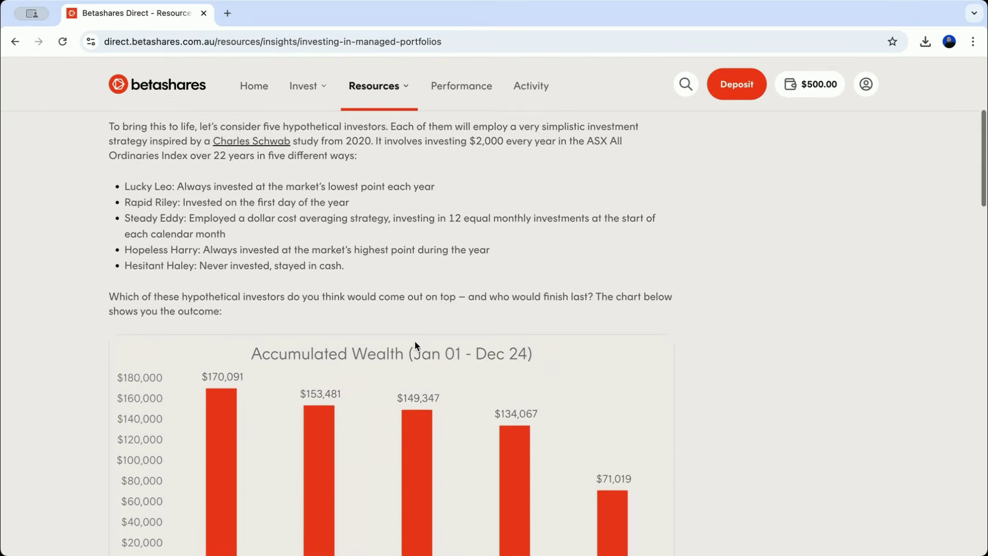
scroll(415, 341, down, 10)
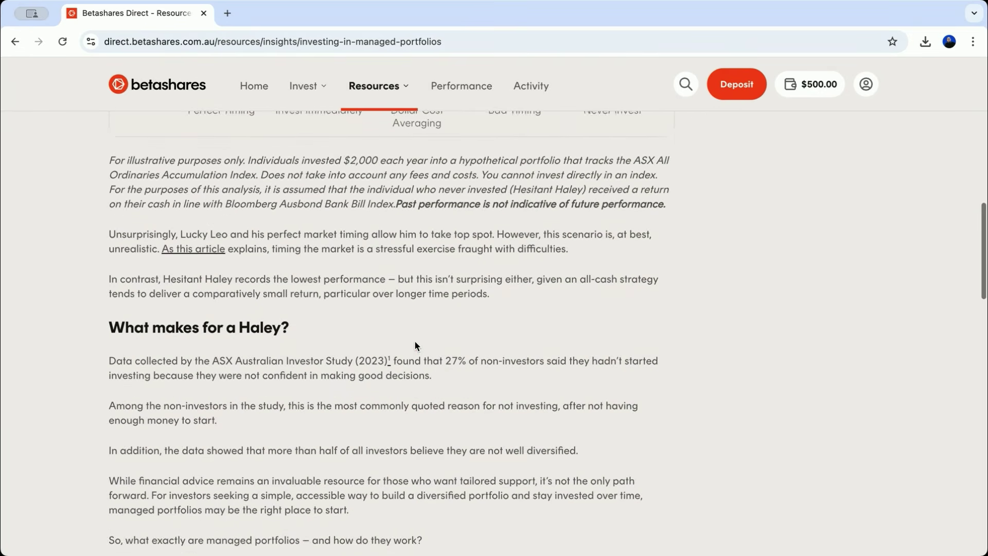
scroll(415, 341, down, 2)
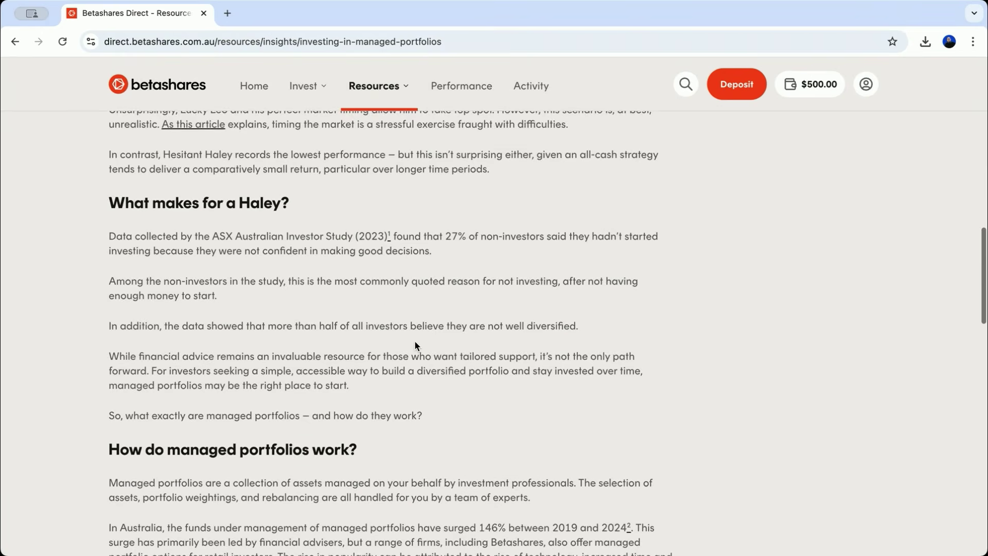
scroll(415, 341, down, 3)
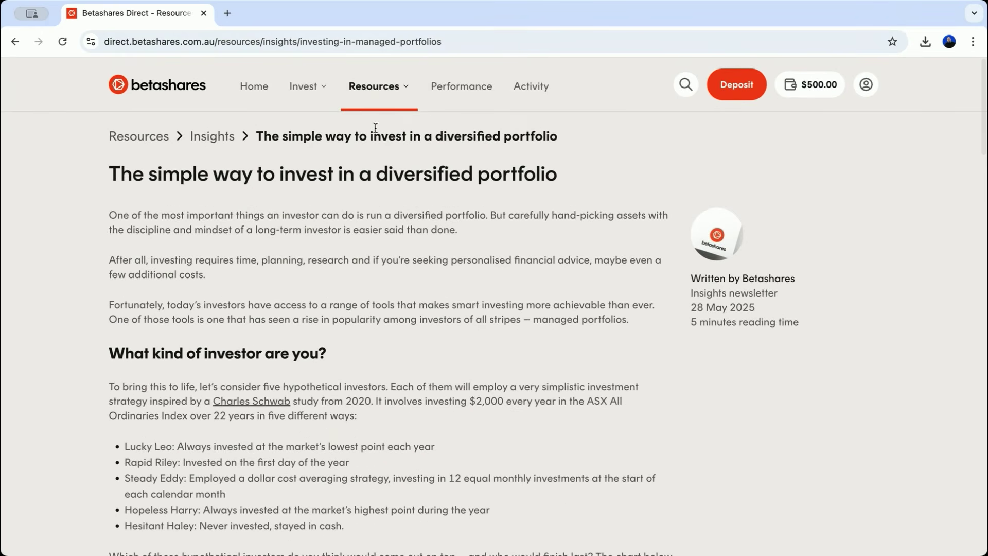
- Go to the Learn resources and open the "Saving vs investing" lesson of the Investing course
mouse_move(375, 103)
click(376, 160)
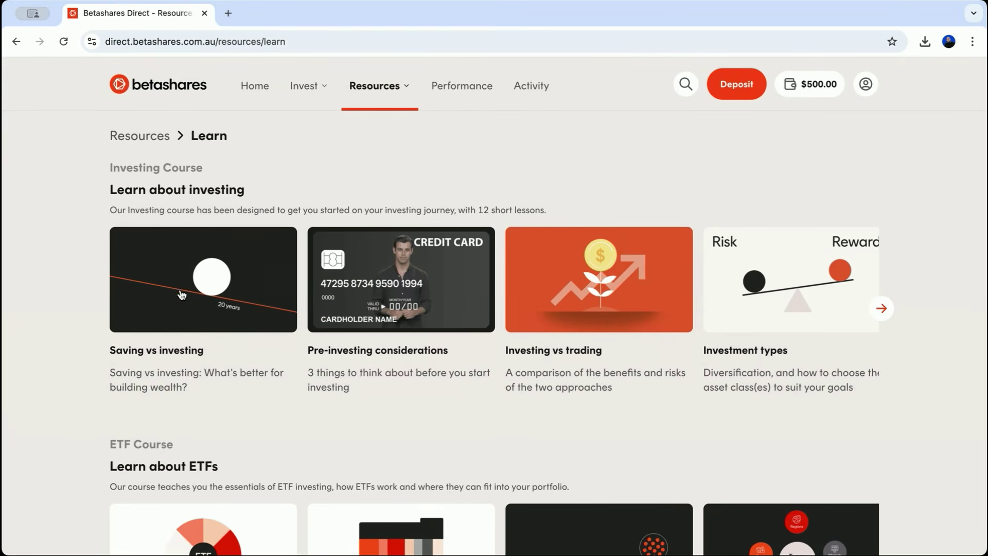
click(200, 283)
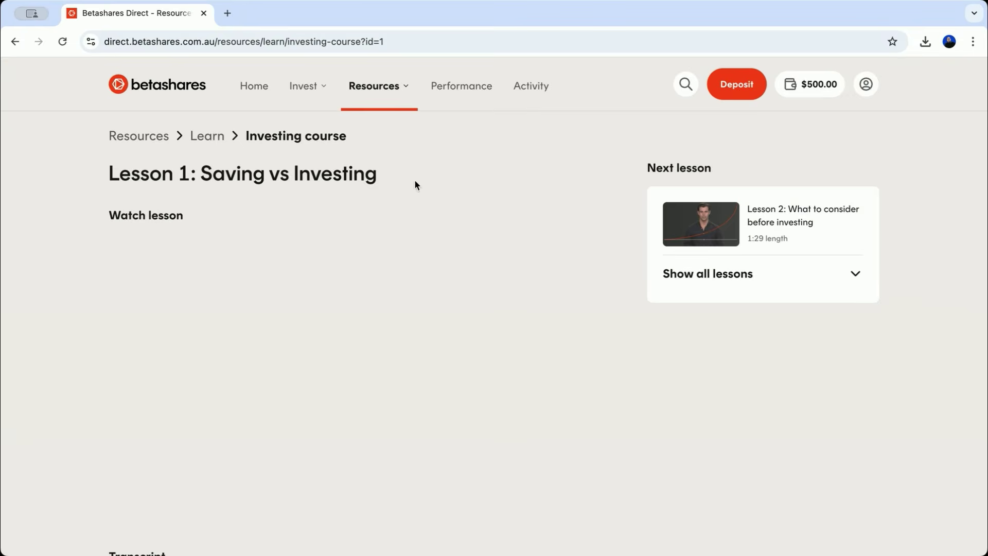
- Play the opening of the "Saving vs investing" lesson video, pause it and look at the transcript below
scroll(299, 332, down, 2)
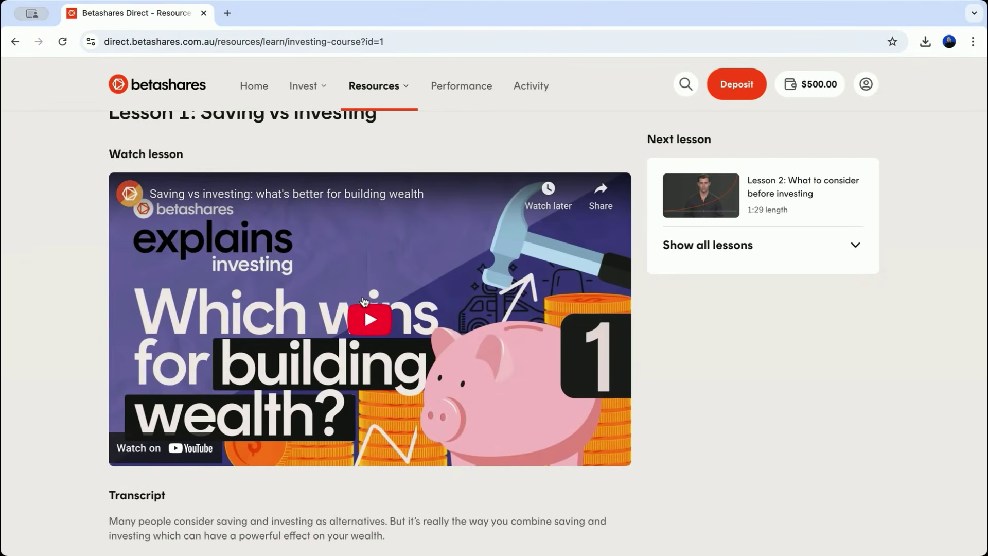
click(384, 315)
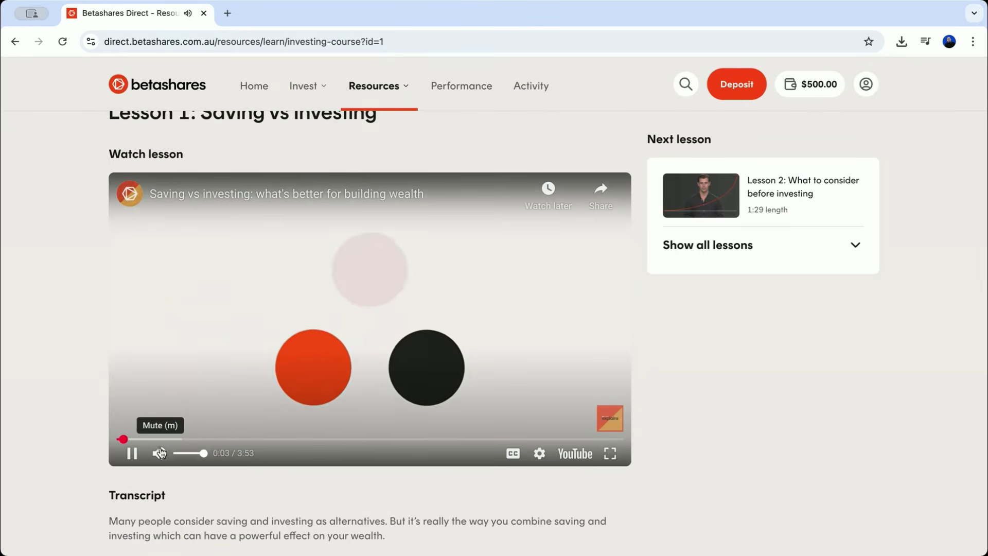
drag(108, 439, 135, 440)
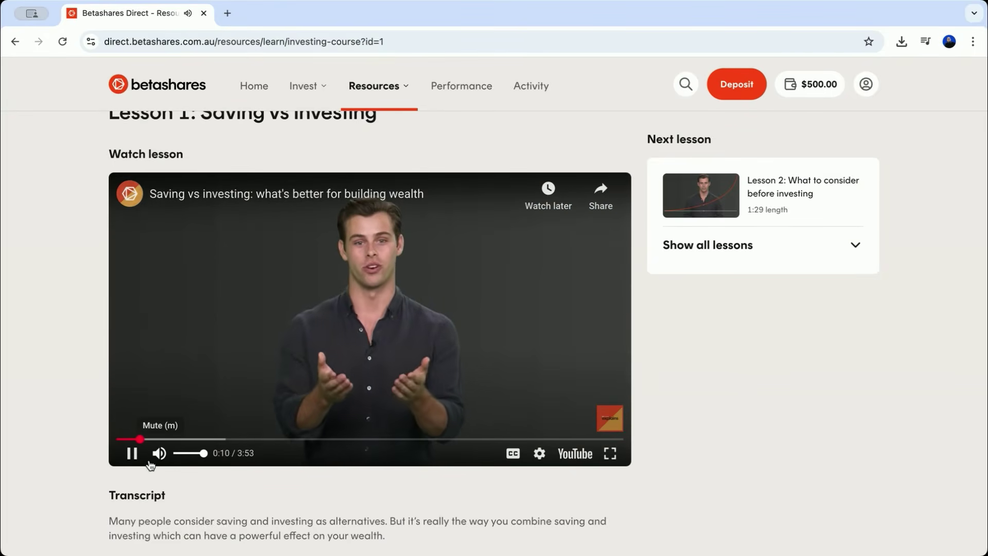
click(132, 453)
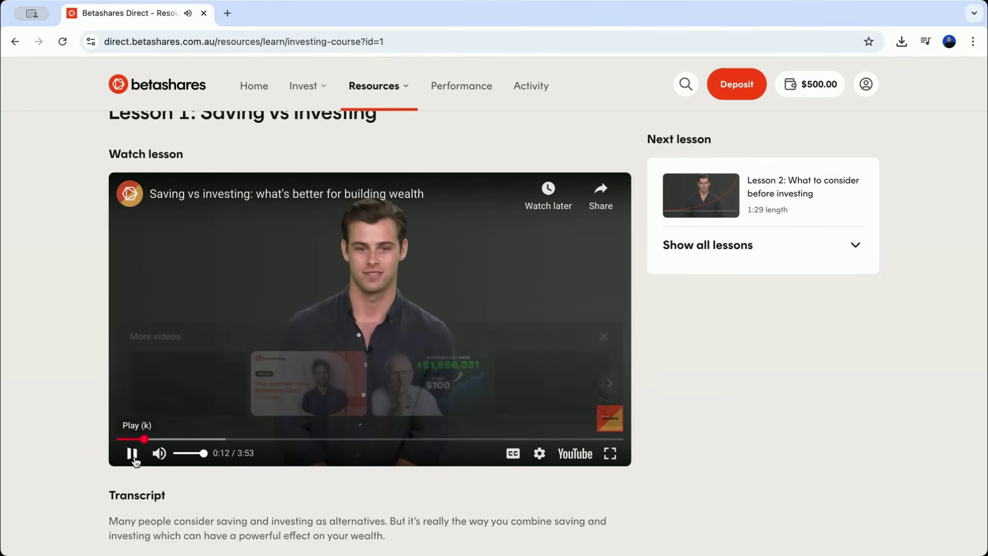
scroll(267, 486, down, 2)
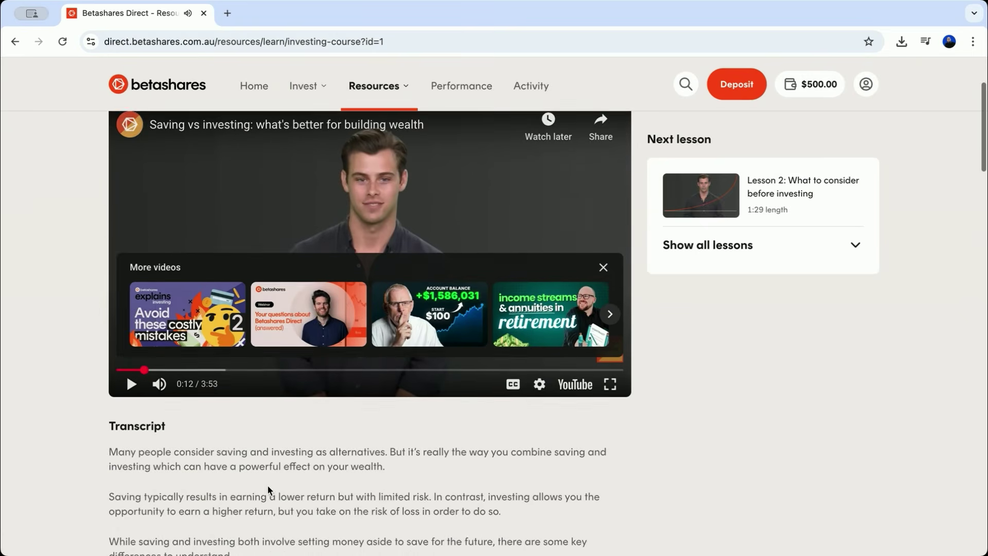
scroll(267, 486, up, 2)
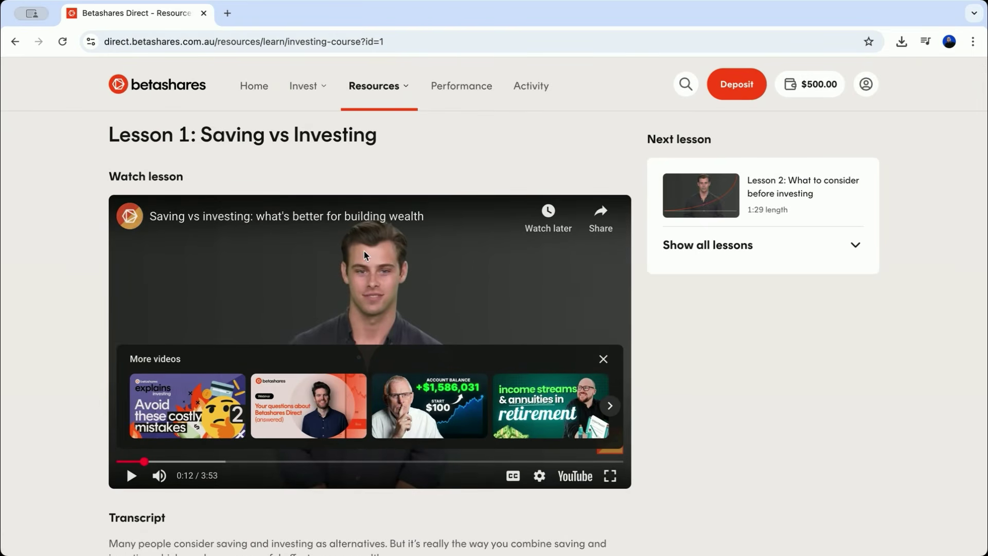
- Open the portfolio Performance page and go through its introduction on tracking value and allocation until it closes
mouse_move(388, 92)
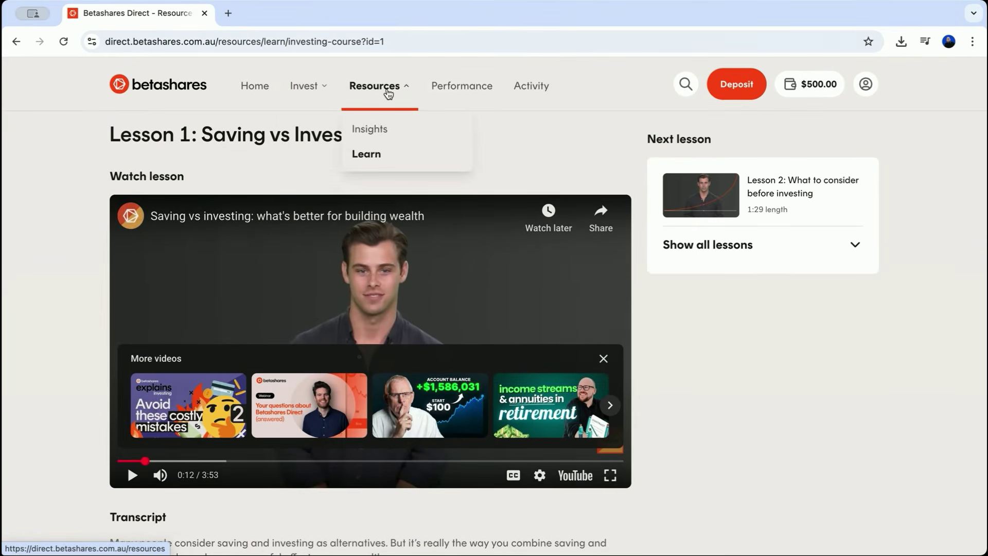
click(443, 89)
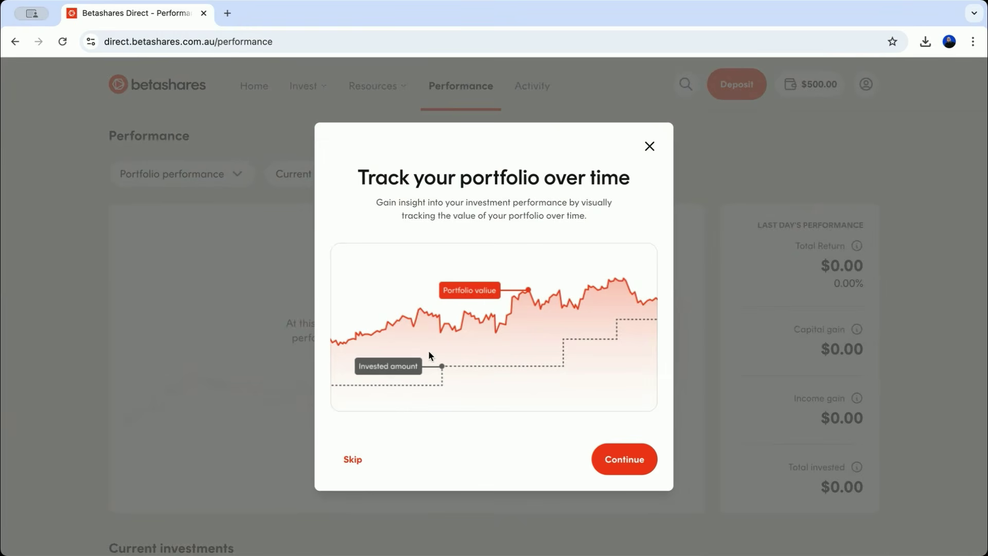
click(641, 464)
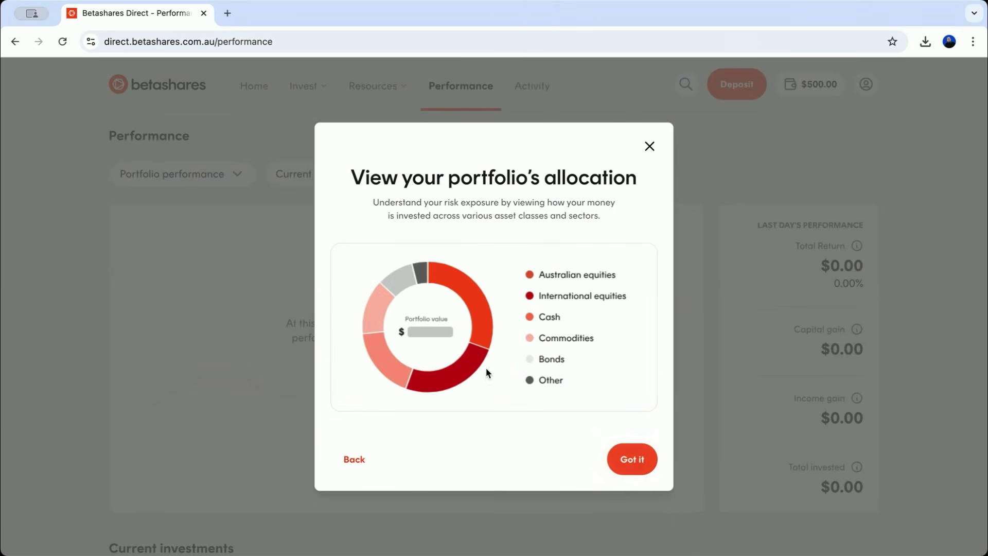
click(630, 461)
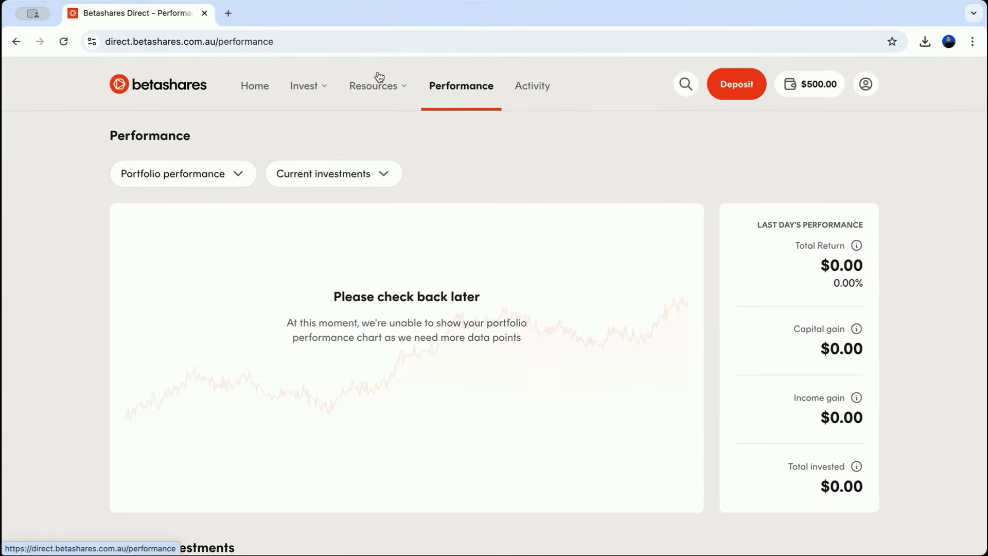
- Open the Insights resources and skim the editor's pick and investment ideas articles
mouse_move(364, 98)
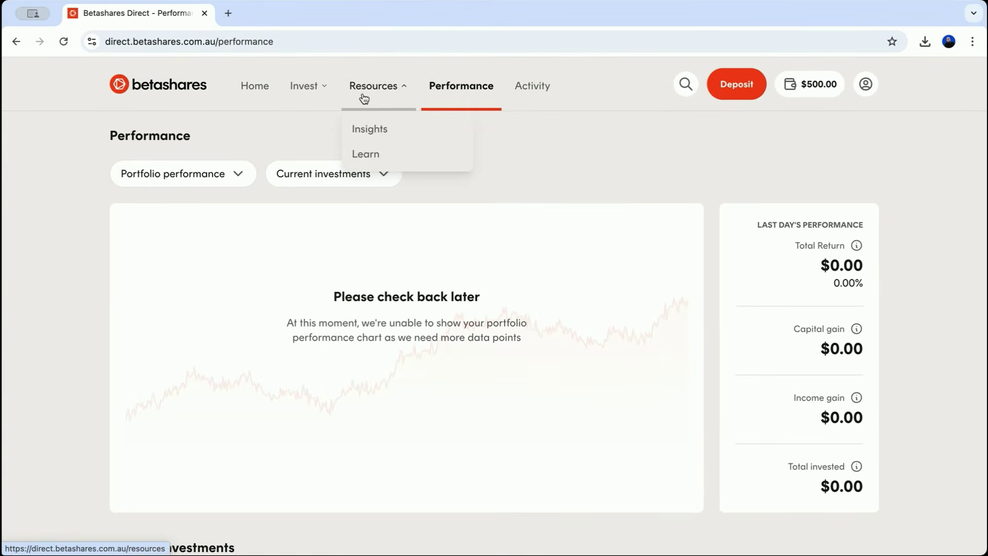
click(369, 130)
scroll(342, 249, down, 3)
scroll(319, 196, up, 3)
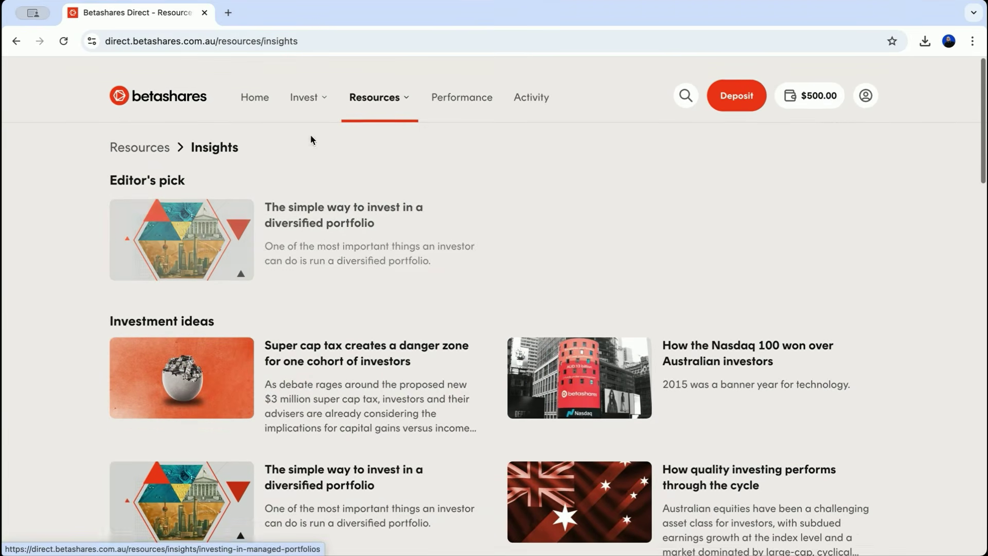
- Open the Portfolios investing page and look through its benefits, diversified portfolios, custom portfolio option and focused exposures
mouse_move(309, 109)
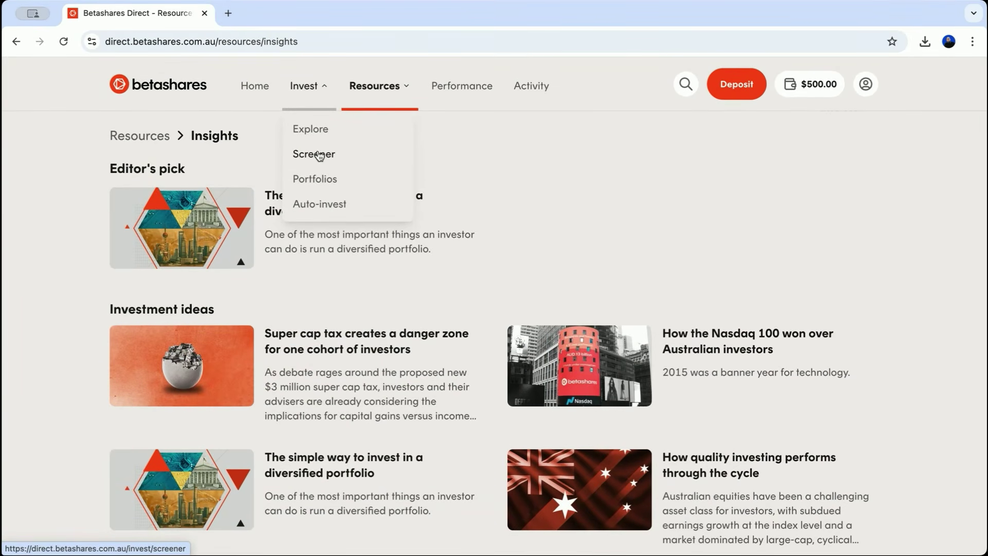
click(315, 180)
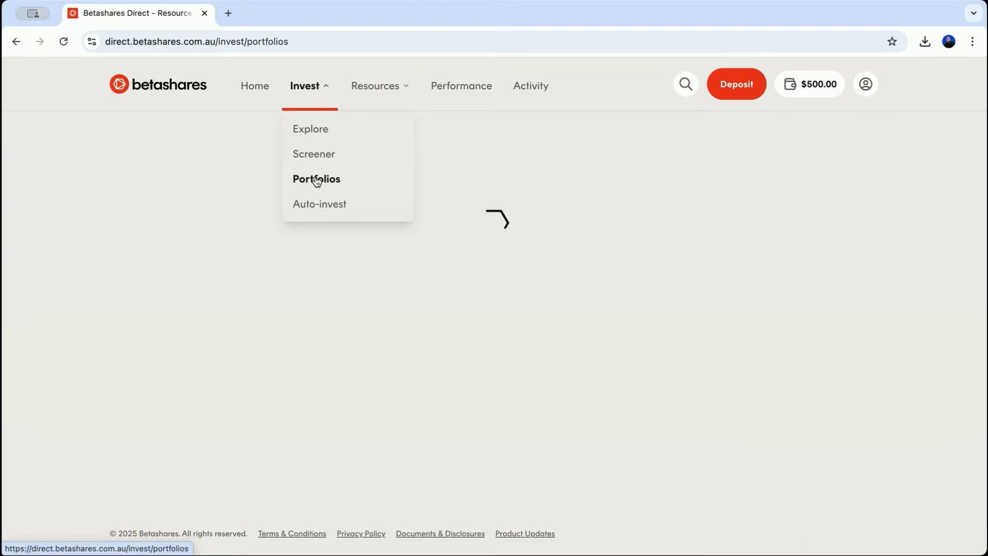
scroll(363, 289, down, 5)
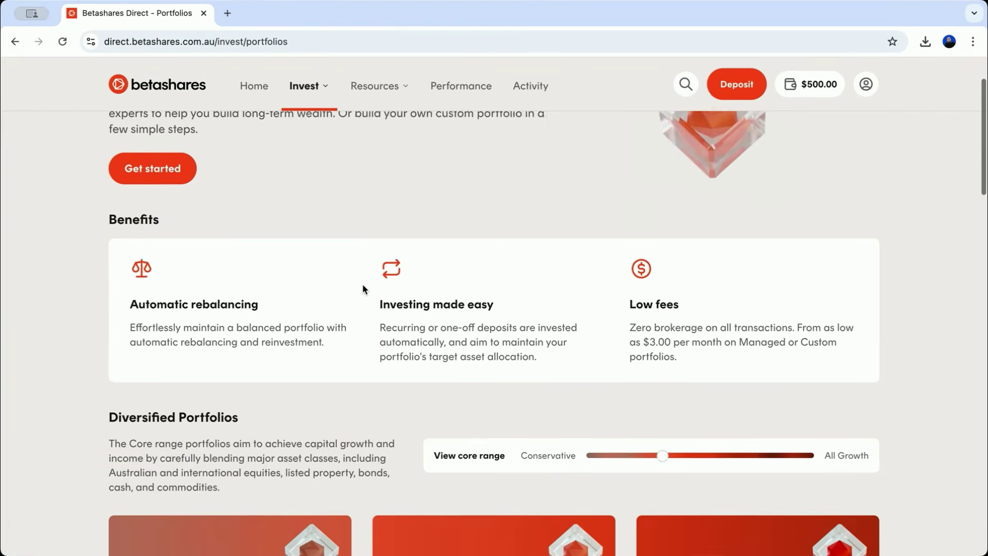
scroll(363, 285, down, 3)
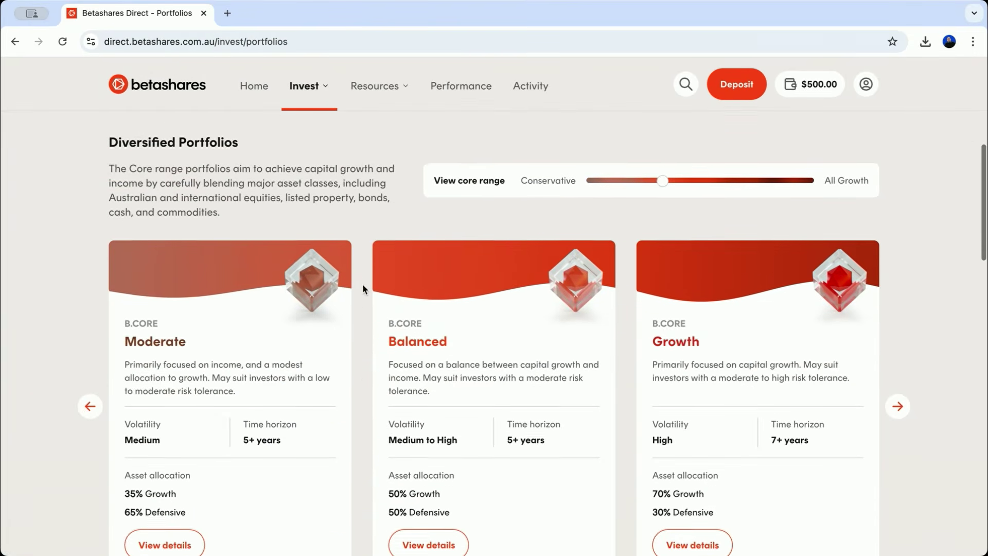
scroll(363, 288, up, 1)
scroll(363, 289, down, 6)
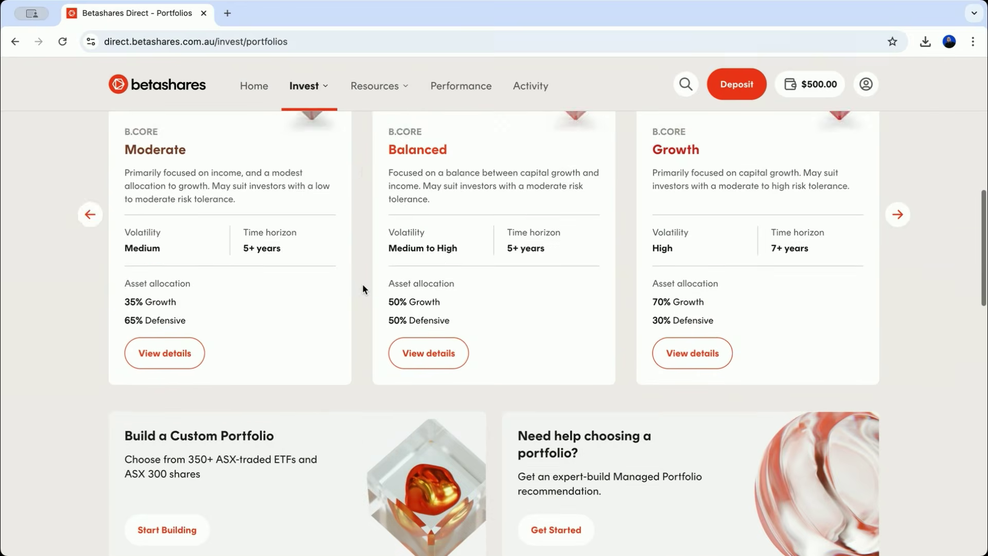
scroll(363, 283, down, 2)
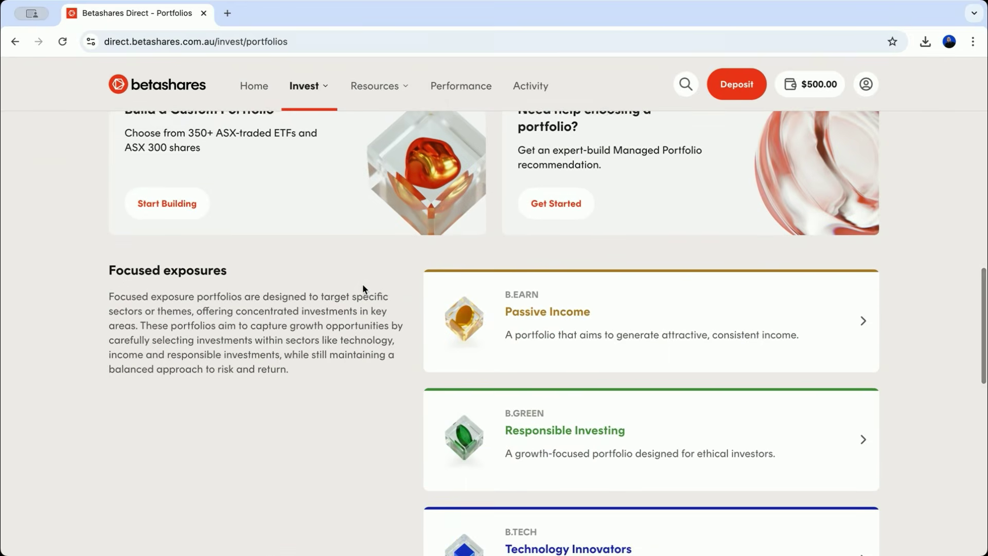
scroll(362, 283, up, 7)
scroll(362, 283, up, 1)
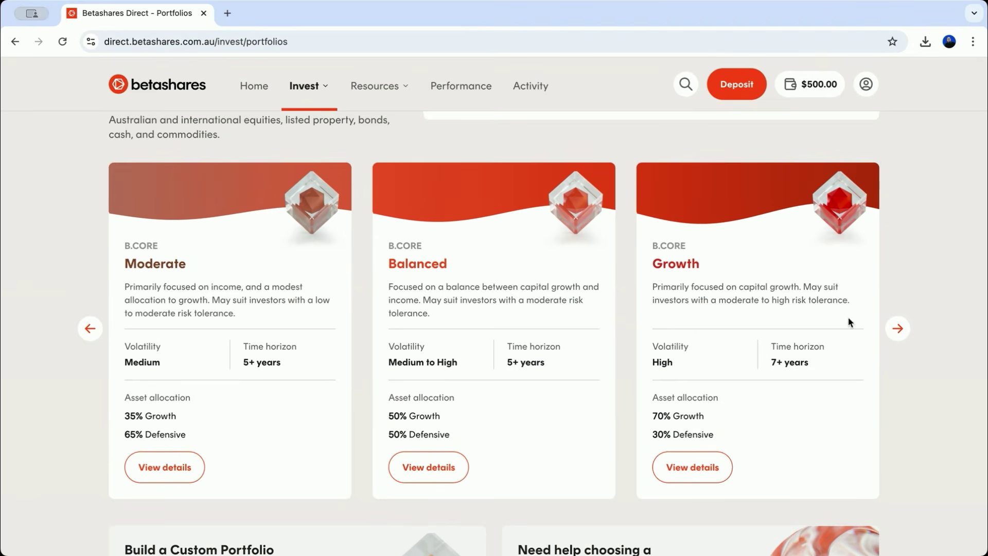
- Advance the diversified portfolios to High Growth, open its details and review the risk measures and portfolio allocation
click(898, 328)
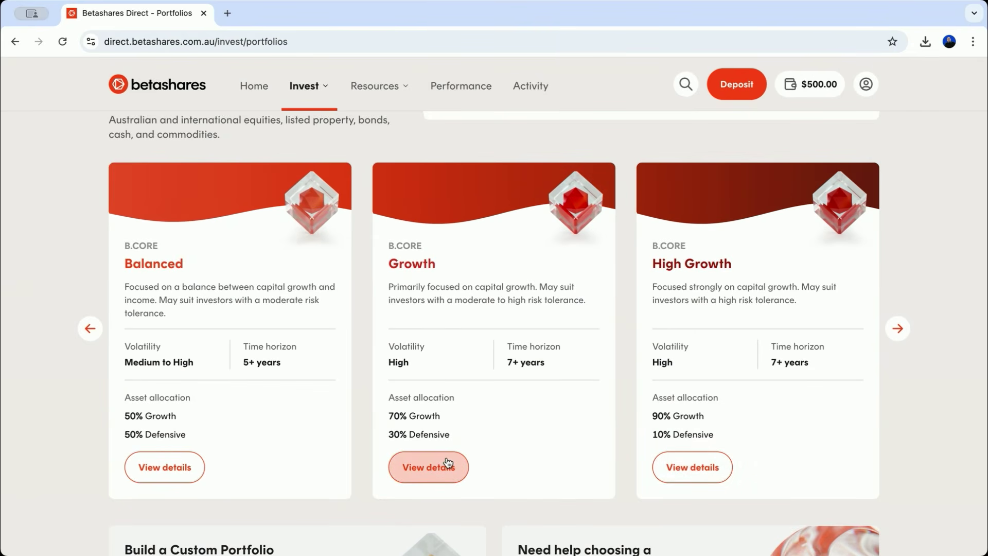
click(675, 462)
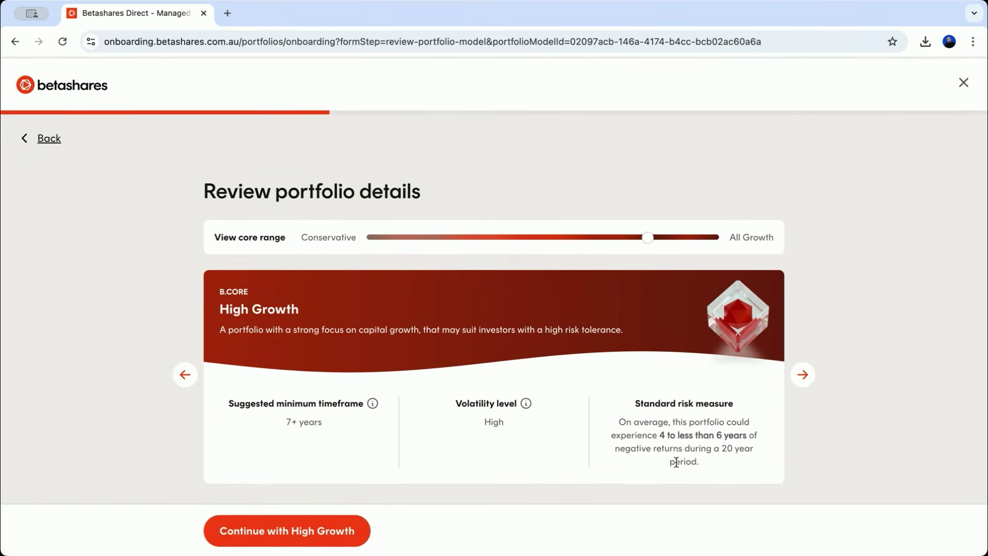
scroll(742, 315, down, 5)
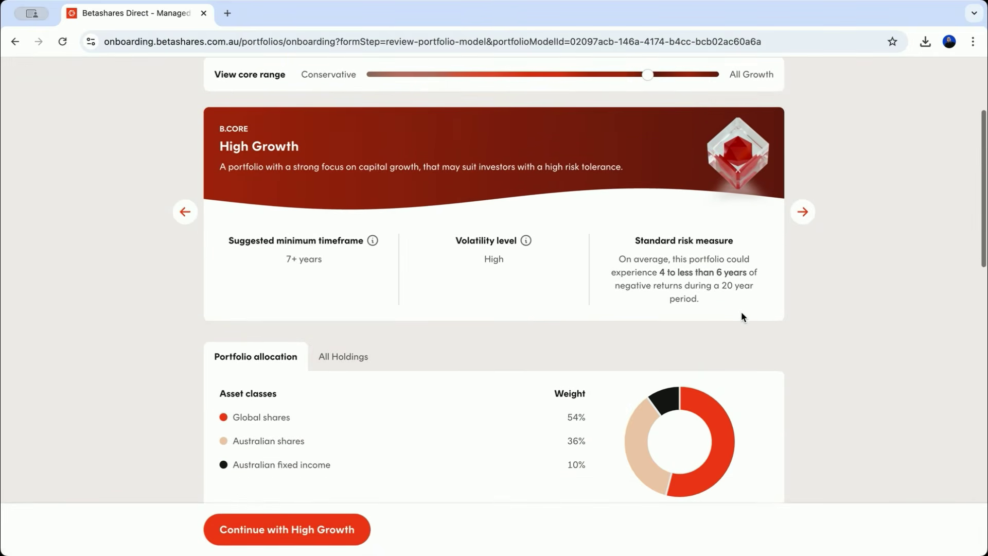
scroll(743, 316, down, 2)
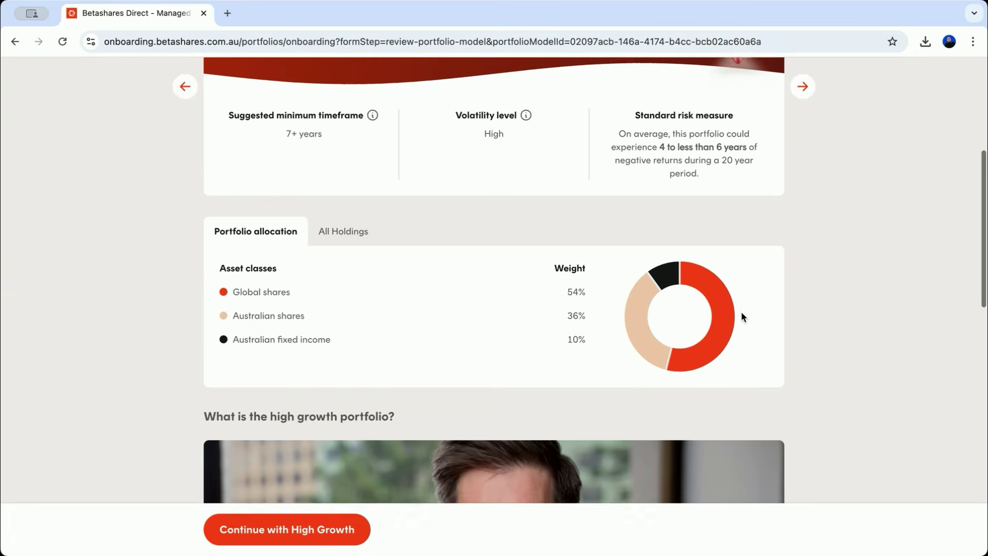
scroll(742, 315, down, 3)
scroll(741, 313, up, 4)
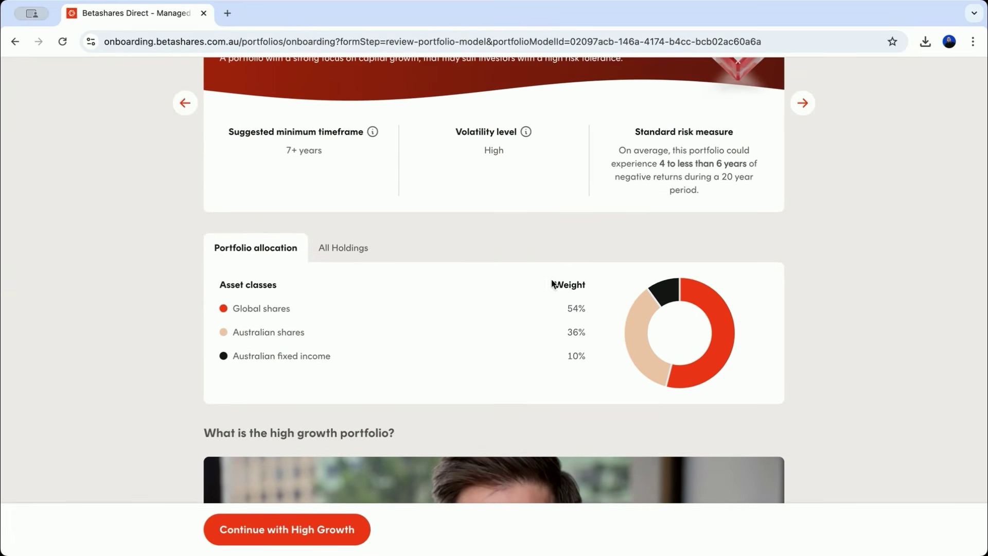
- Show all holdings of the High Growth portfolio and examine the ETFs and their weights
click(349, 248)
scroll(598, 380, down, 2)
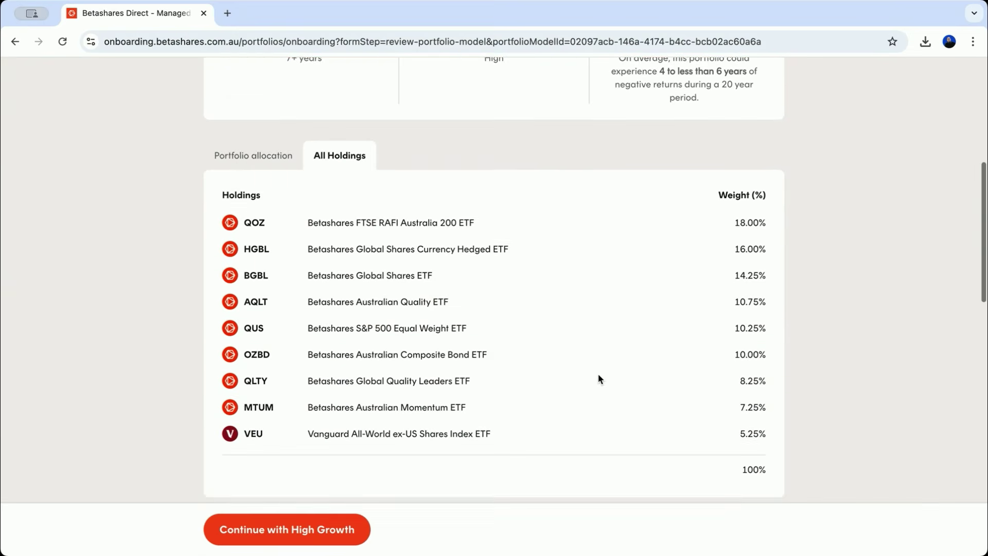
scroll(597, 379, up, 1)
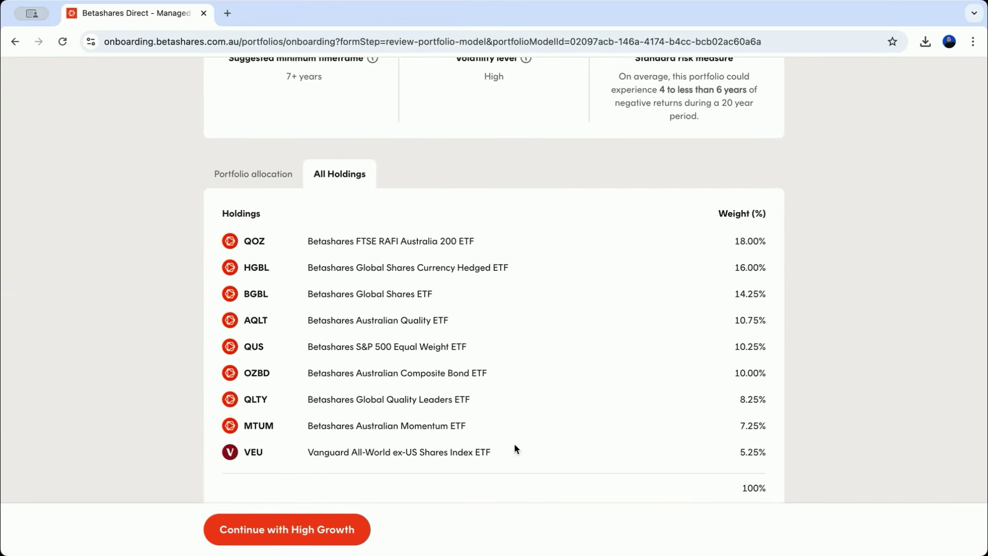
scroll(772, 358, down, 1)
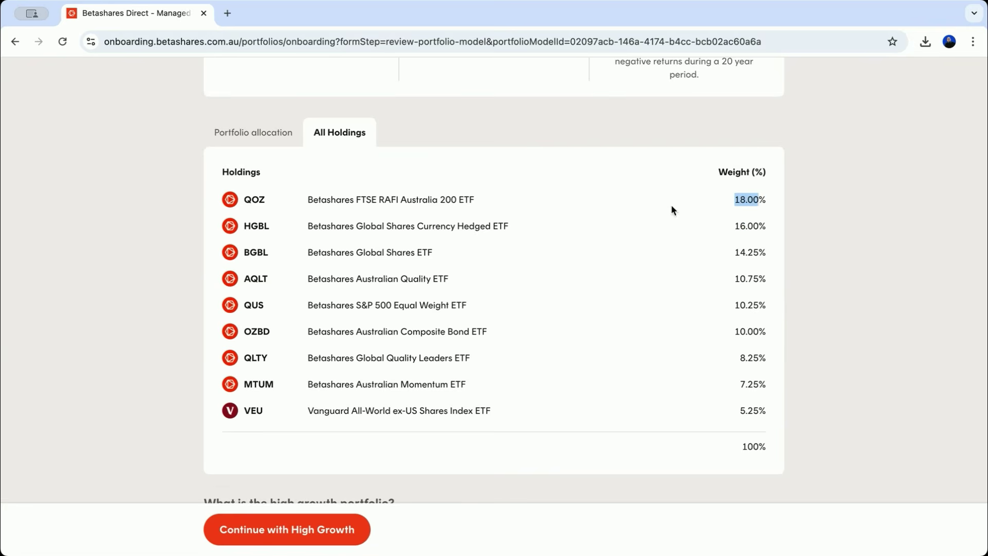
drag(311, 227, 508, 226)
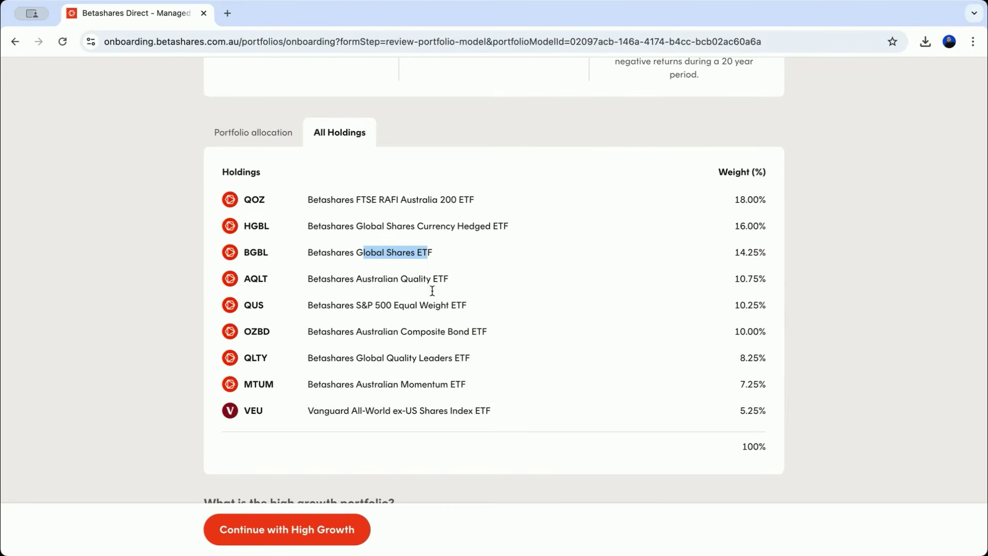
scroll(552, 360, up, 6)
scroll(552, 360, up, 1)
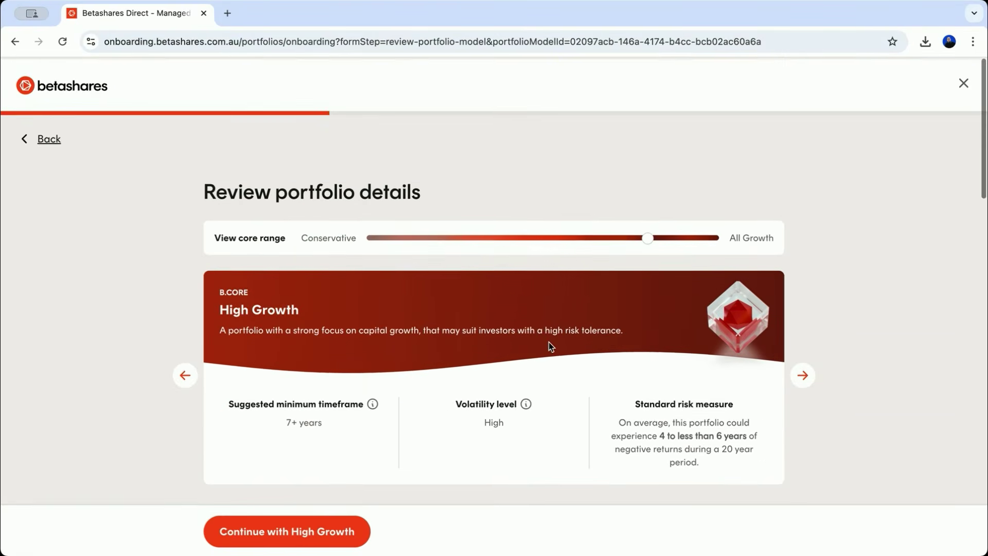
- Return to the portfolio range selection, open the Passive Income portfolio and view its asset allocation
click(58, 140)
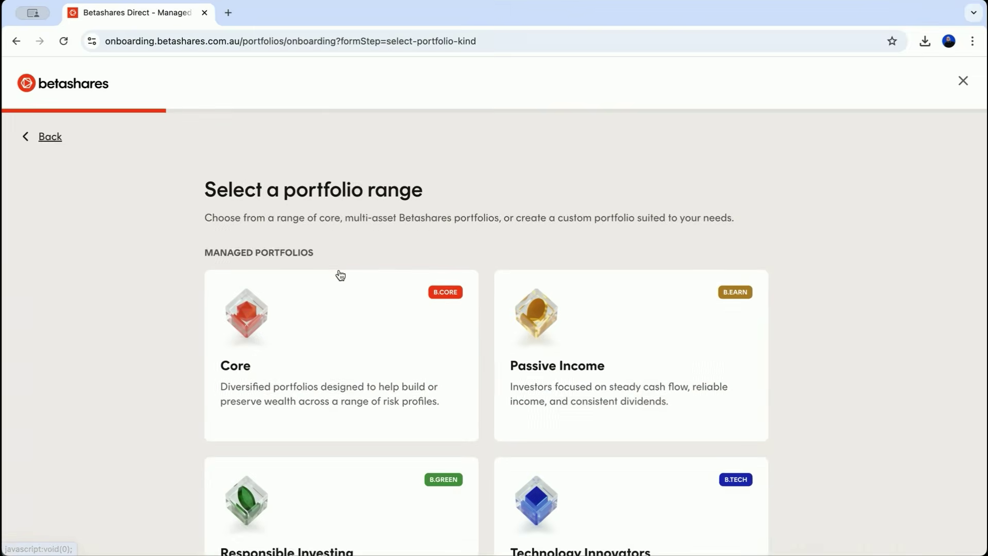
scroll(339, 276, down, 2)
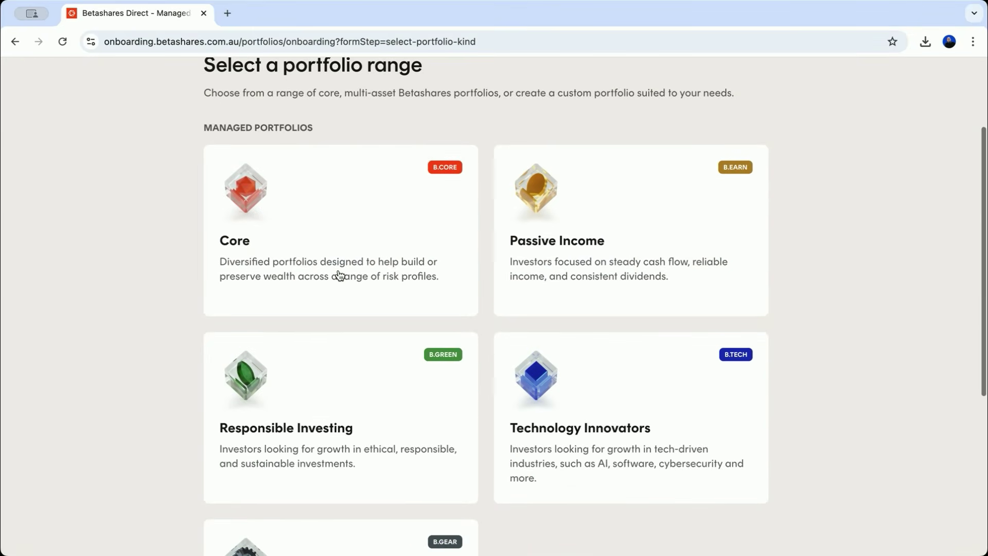
click(584, 183)
scroll(579, 235, down, 4)
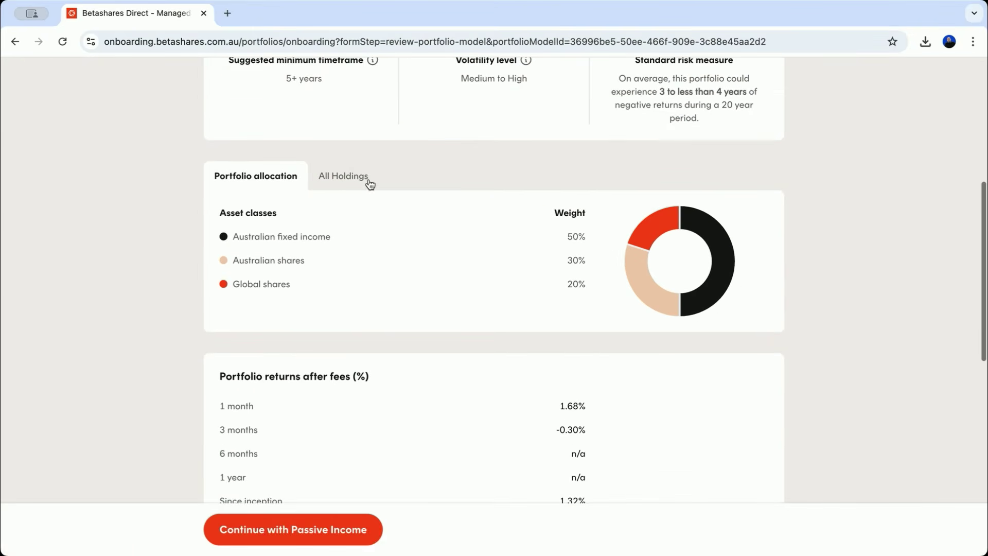
- Show all holdings of the Passive Income portfolio and review their weights and the portfolio returns after fees
click(338, 174)
scroll(317, 335, up, 2)
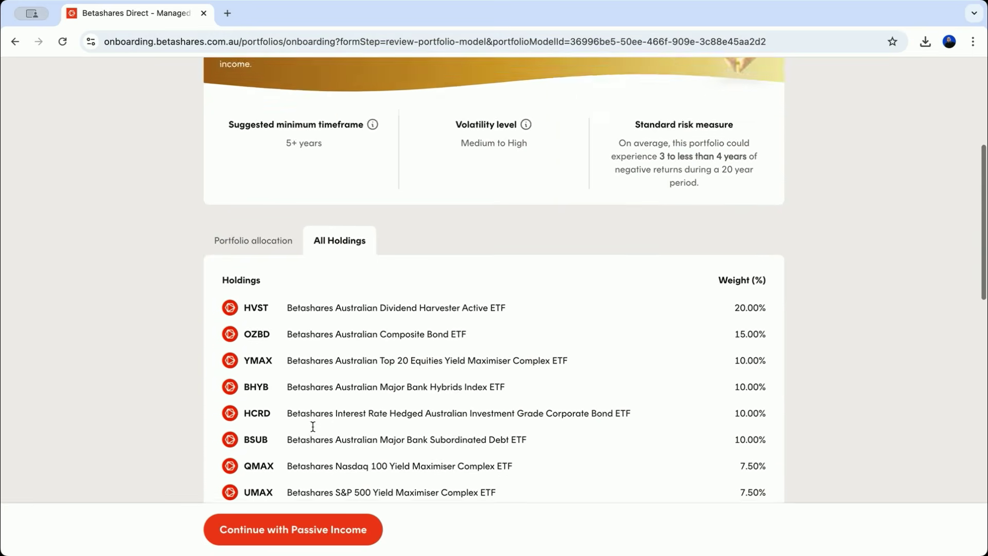
scroll(318, 370, down, 2)
scroll(318, 411, up, 3)
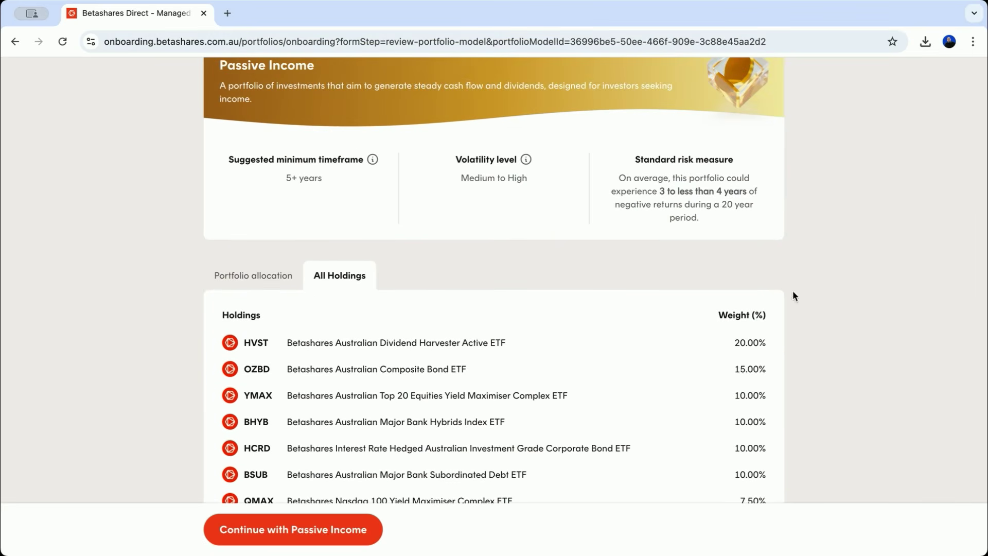
scroll(720, 372, up, 2)
scroll(720, 372, down, 6)
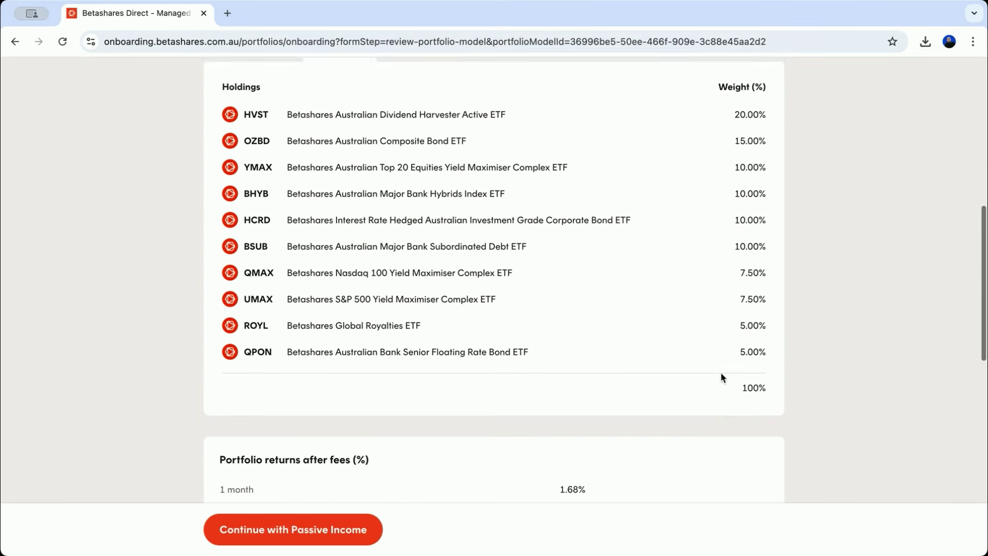
scroll(722, 377, down, 3)
scroll(607, 122, up, 10)
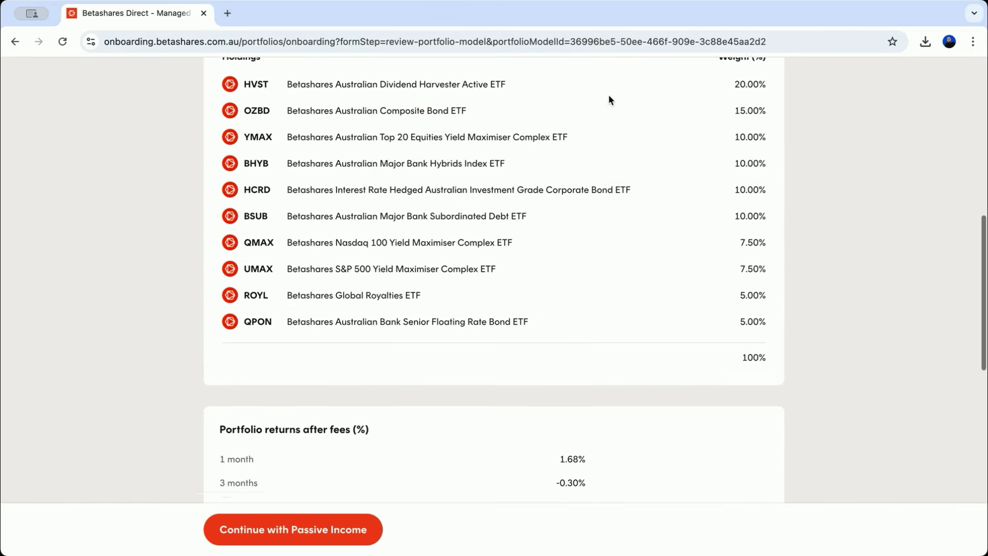
- Go back to the portfolio ranges, look through them to the custom portfolio option, and exit the portfolio setup
click(31, 137)
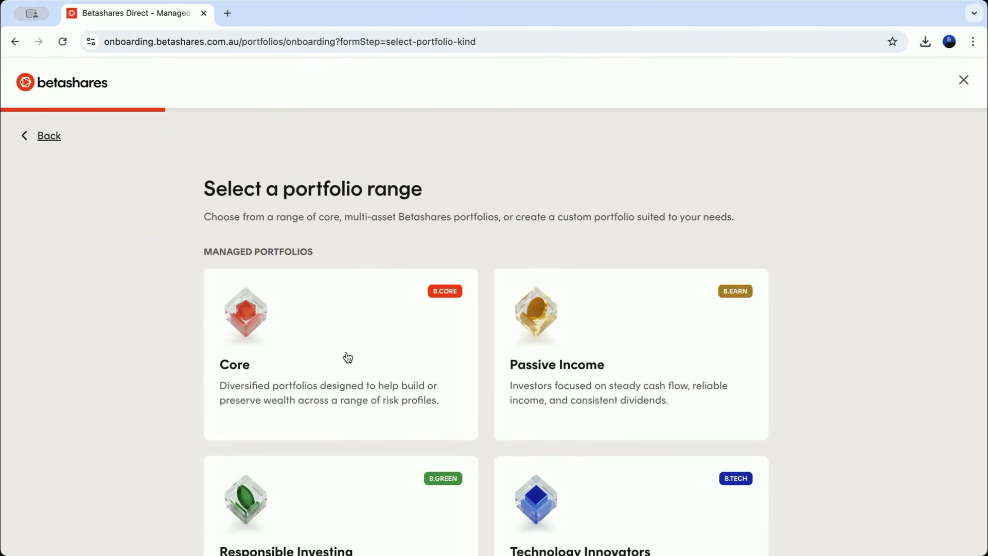
scroll(346, 355, down, 7)
scroll(348, 357, down, 1)
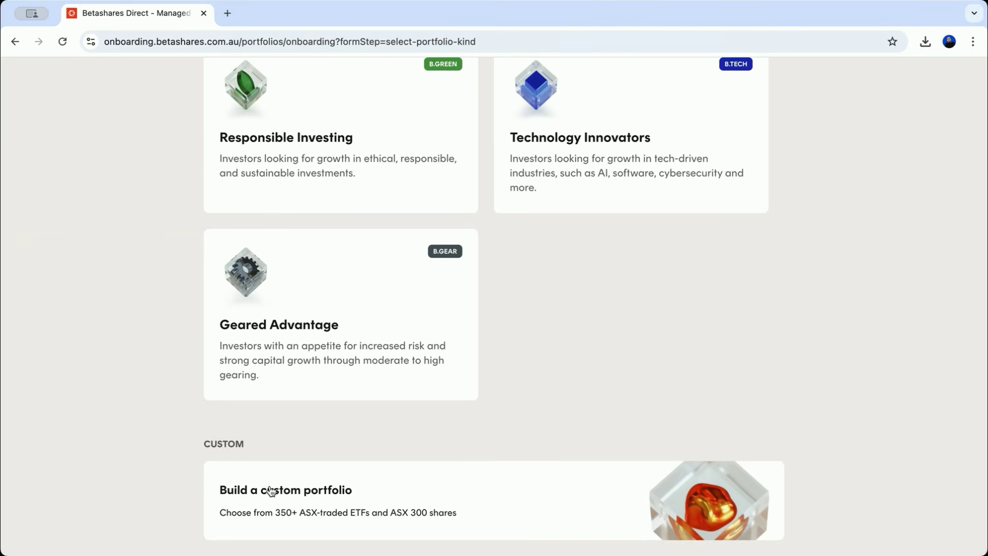
scroll(342, 472, up, 10)
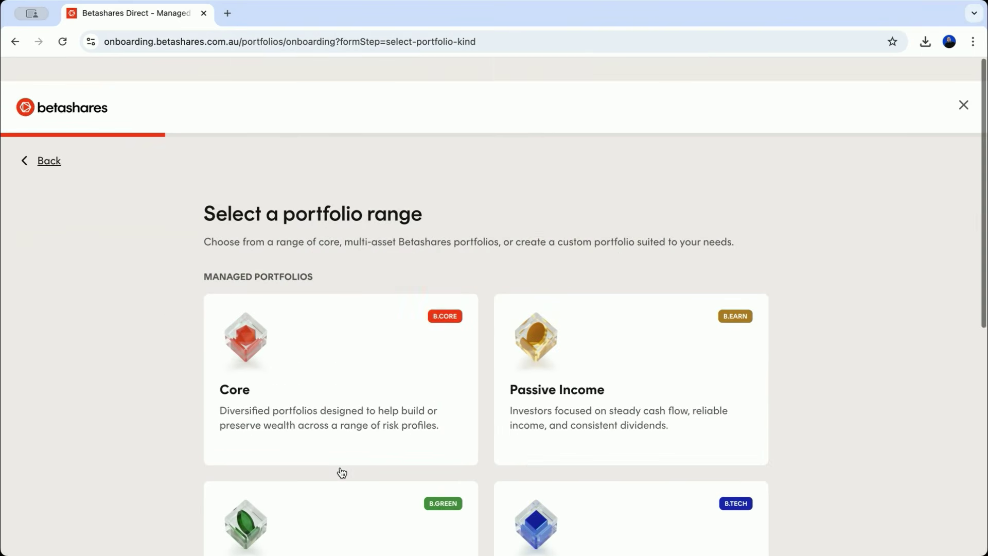
click(48, 135)
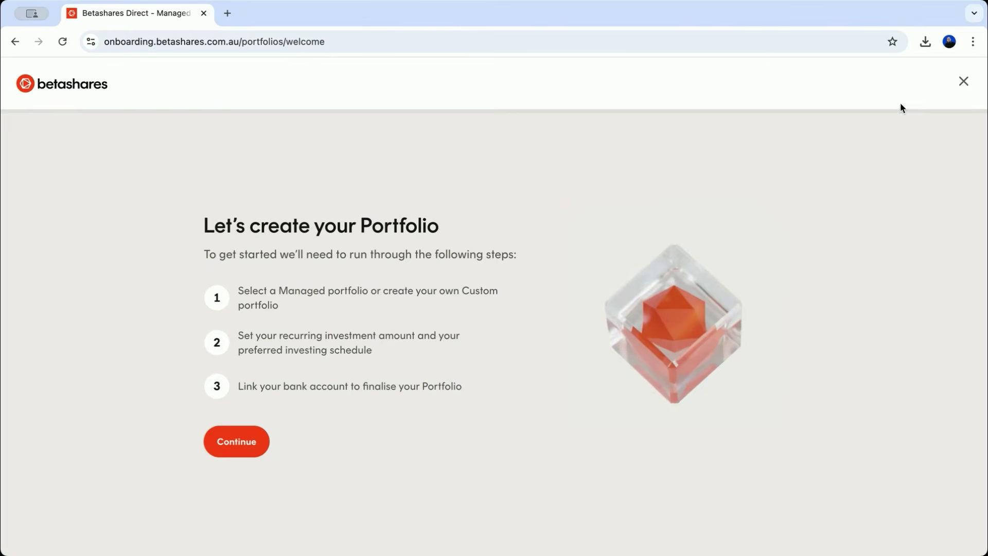
click(964, 81)
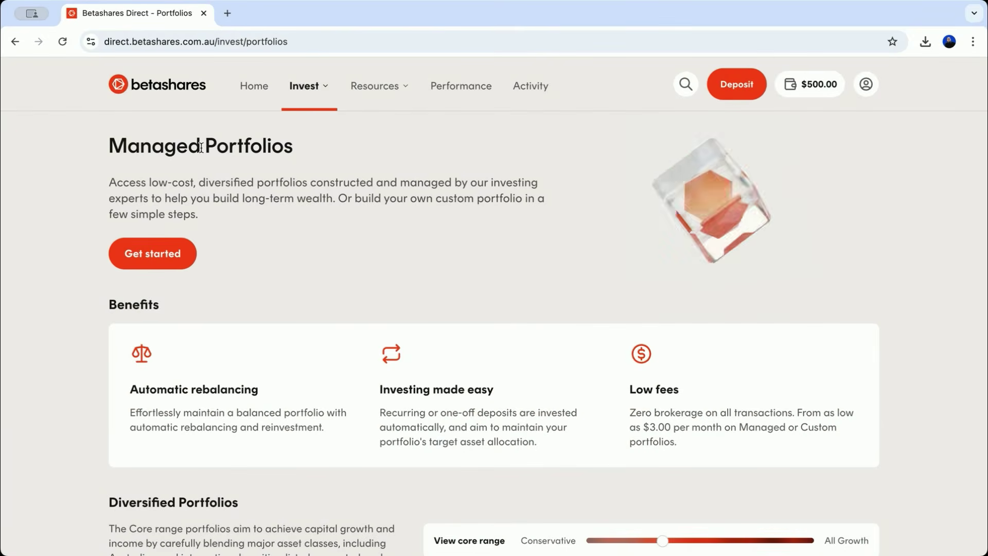
- Visit the Home page, then open the Explore investments page and view the Betashares funds
click(309, 86)
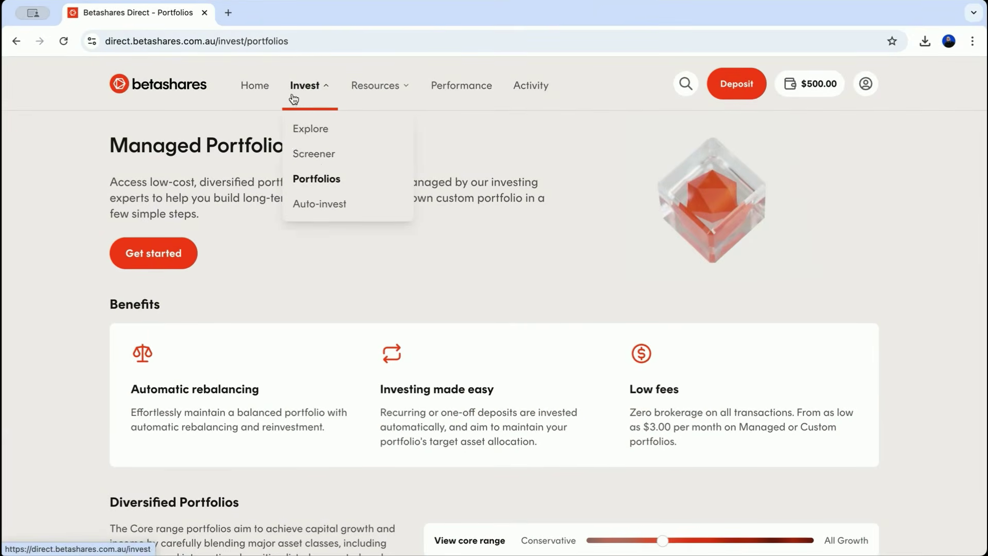
click(254, 85)
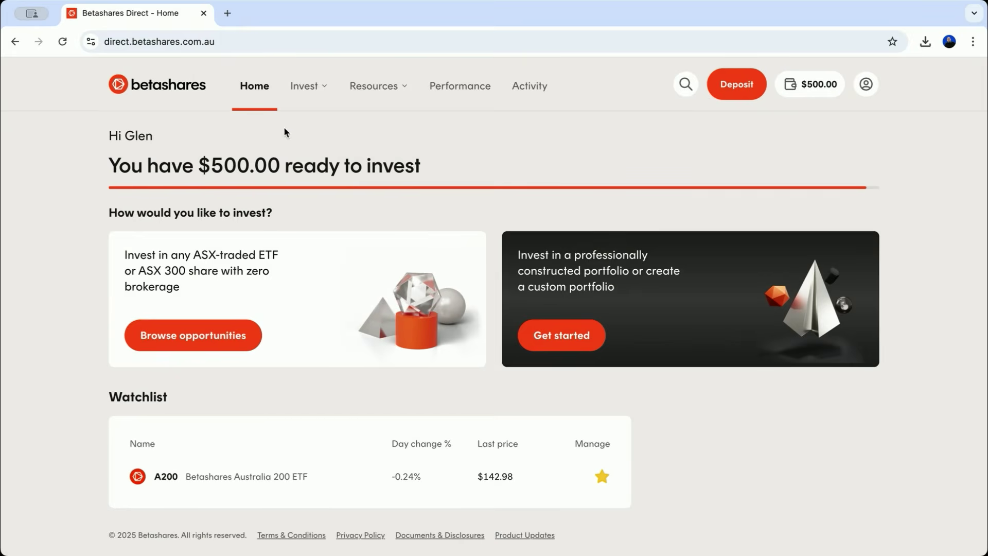
click(309, 87)
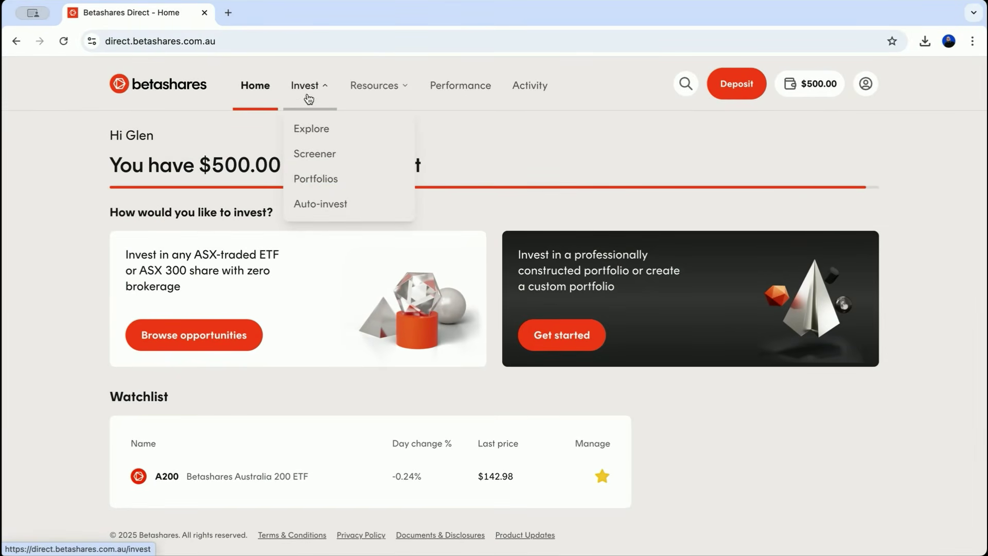
click(311, 85)
scroll(342, 306, down, 8)
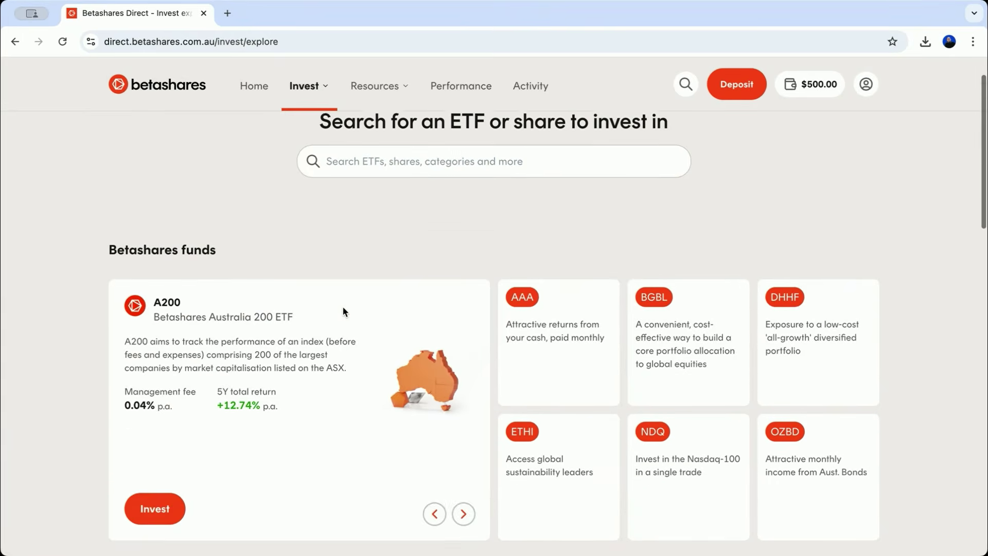
- Open the Managed Portfolios page from the Explore investments page and view the portfolio benefits
scroll(343, 311, down, 10)
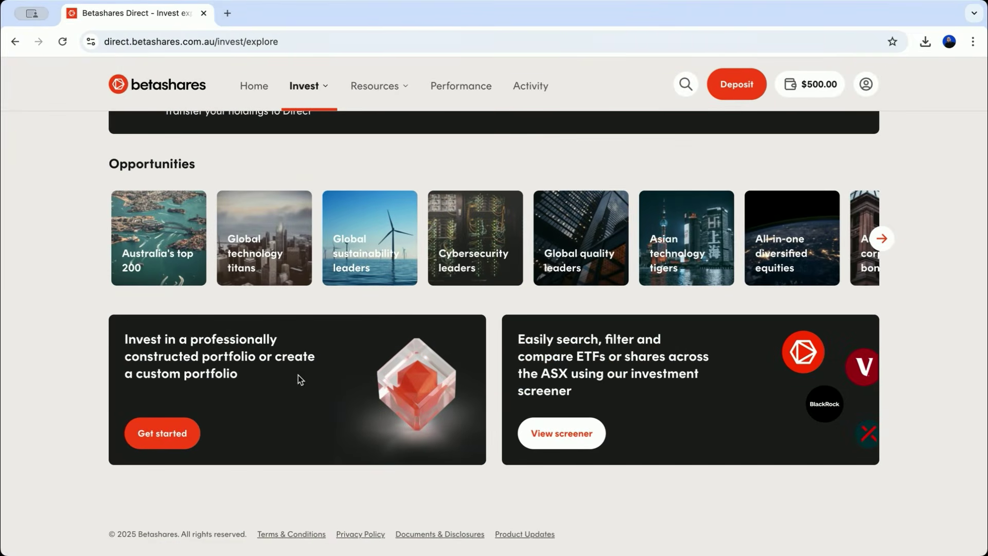
click(156, 431)
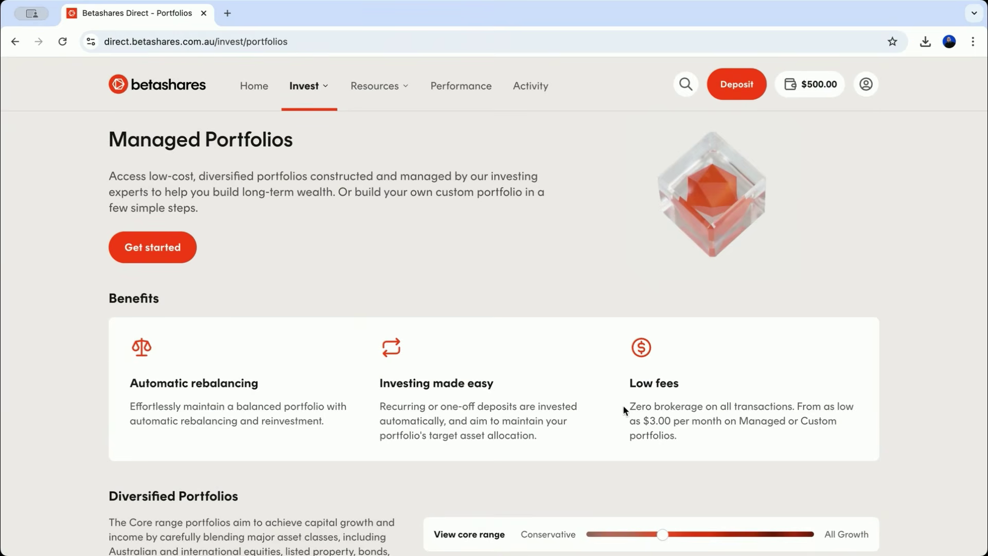
scroll(670, 413, down, 1)
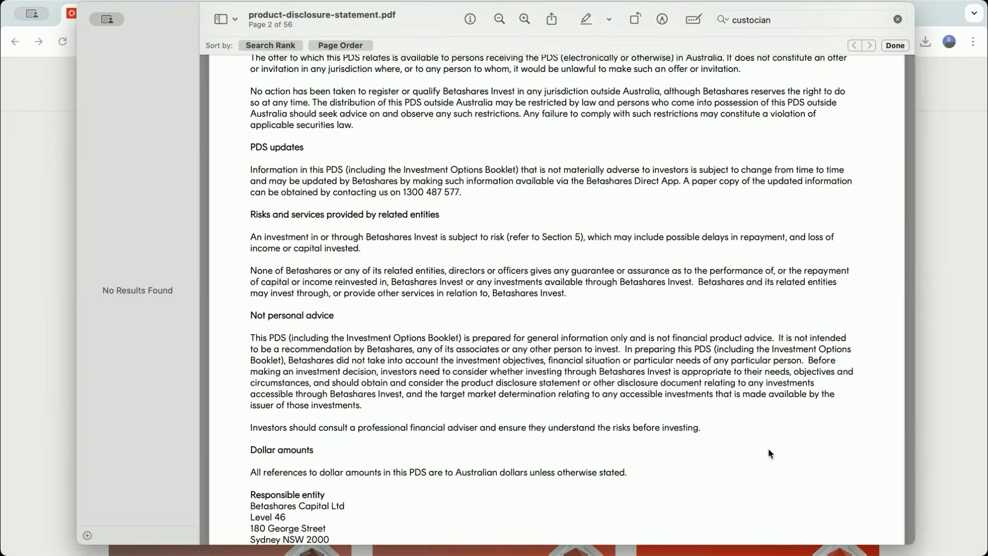
- Switch to product-disclosure-statement.pdf, view the custodian details, clear the document search and find the table of contents
scroll(362, 309, down, 8)
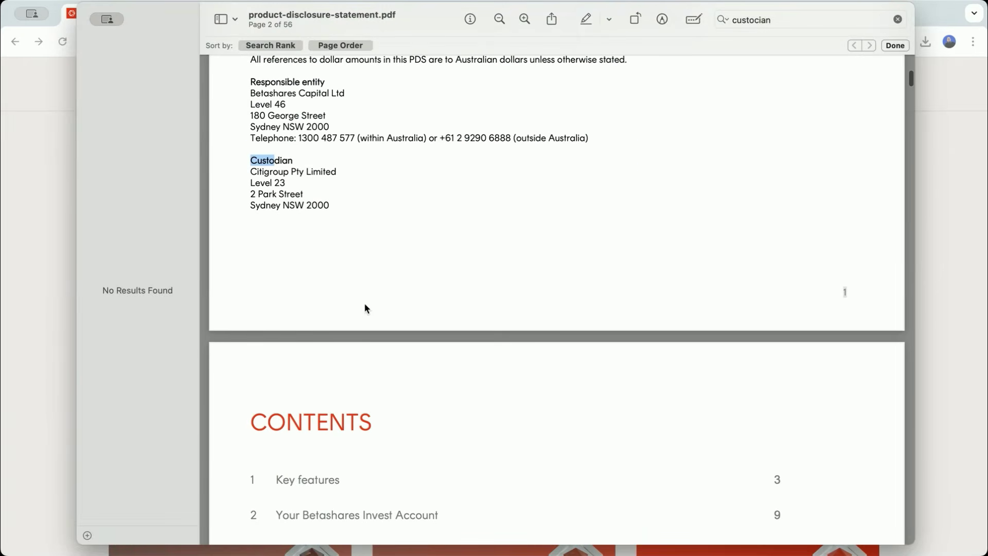
click(723, 16)
key(BackSpace)
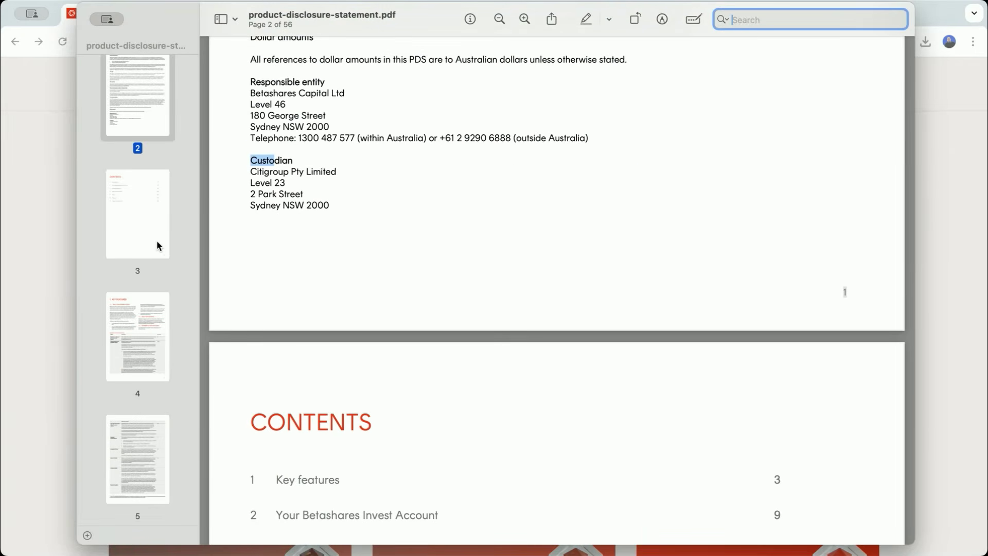
scroll(157, 242, up, 3)
scroll(359, 342, up, 3)
scroll(371, 348, down, 7)
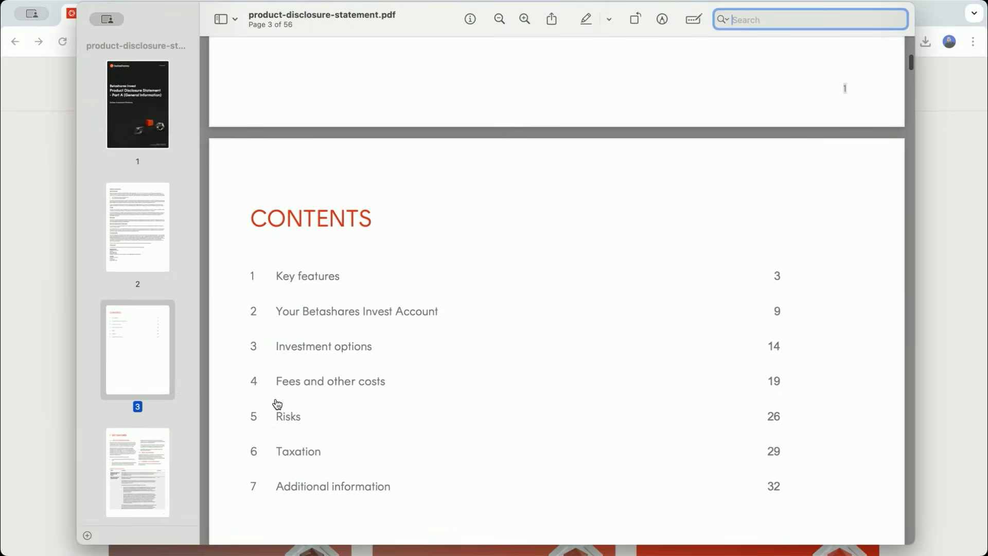
- Go to the Fees and other costs section of the product disclosure statement and review the portfolio fee table for managed portfolios
click(315, 382)
scroll(508, 283, down, 2)
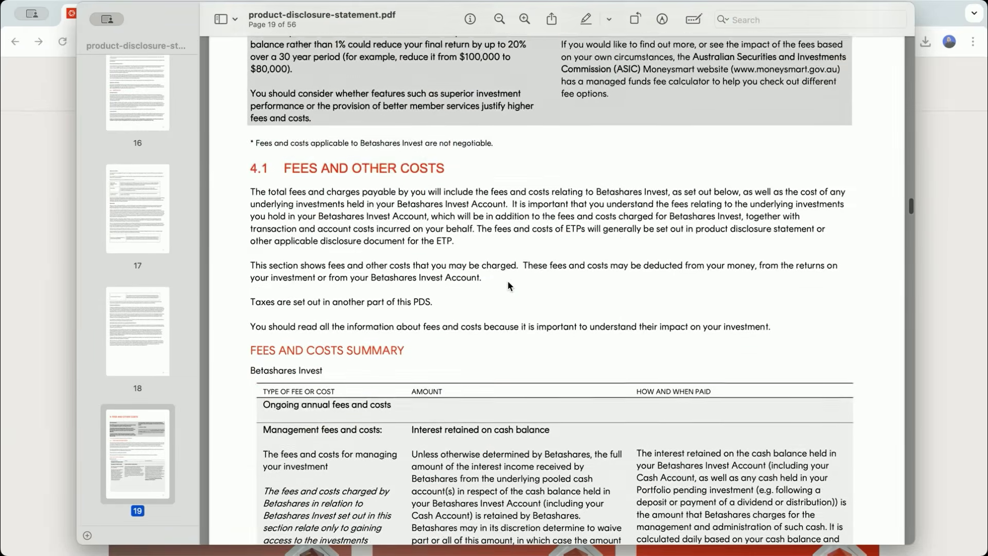
scroll(508, 284, down, 10)
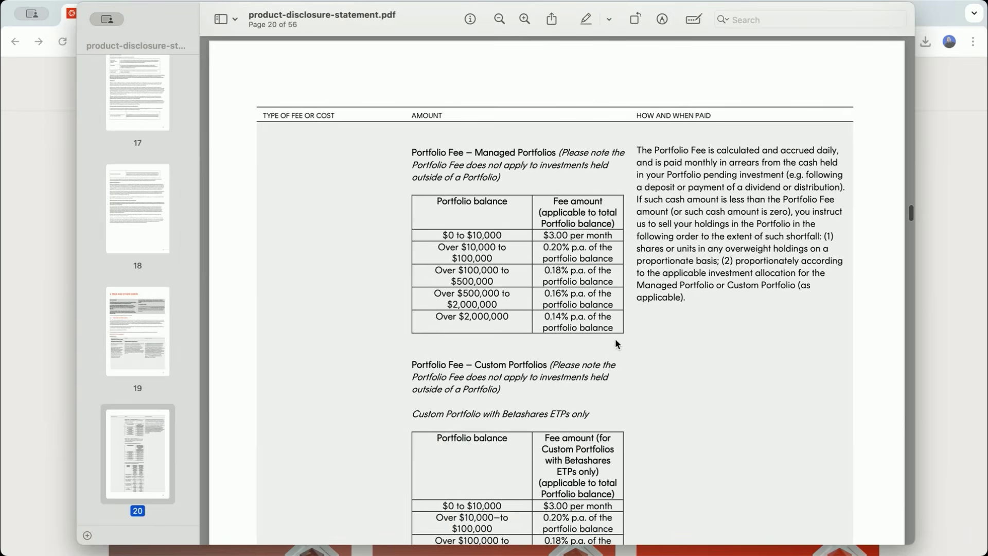
scroll(528, 274, down, 2)
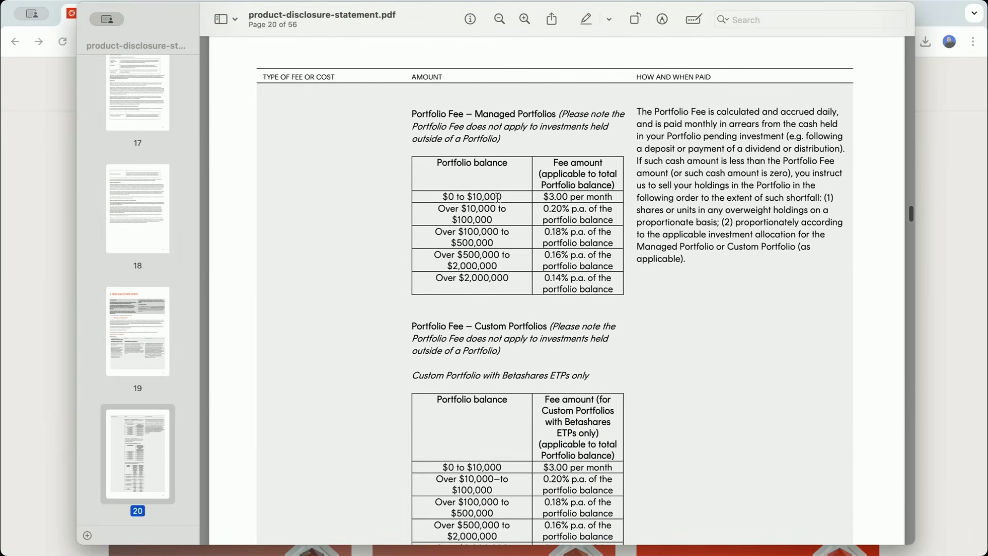
- Review the fee table for custom portfolios with Betashares ETPs only, selecting its caption and the fee for balances over $10,000 to $100,000
scroll(574, 198, down, 10)
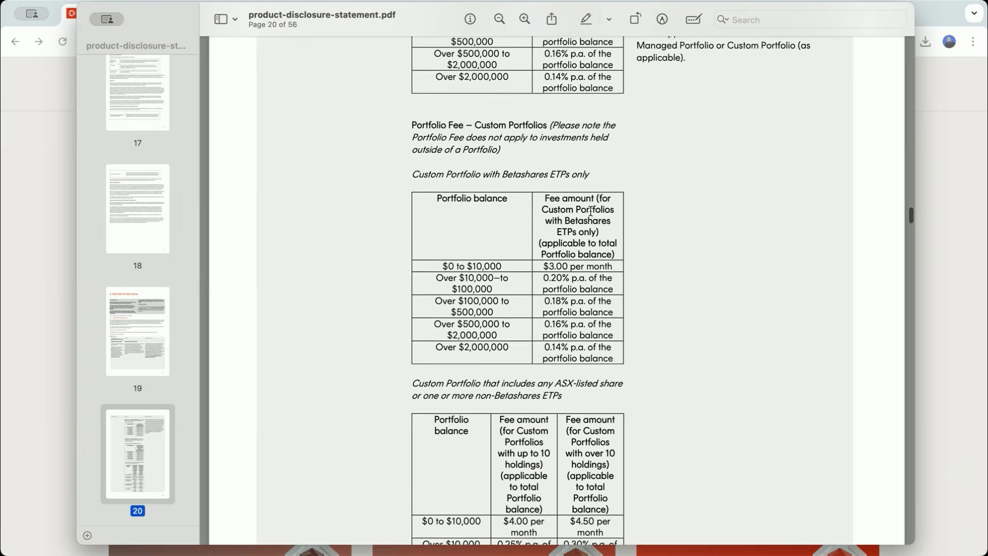
scroll(591, 211, up, 3)
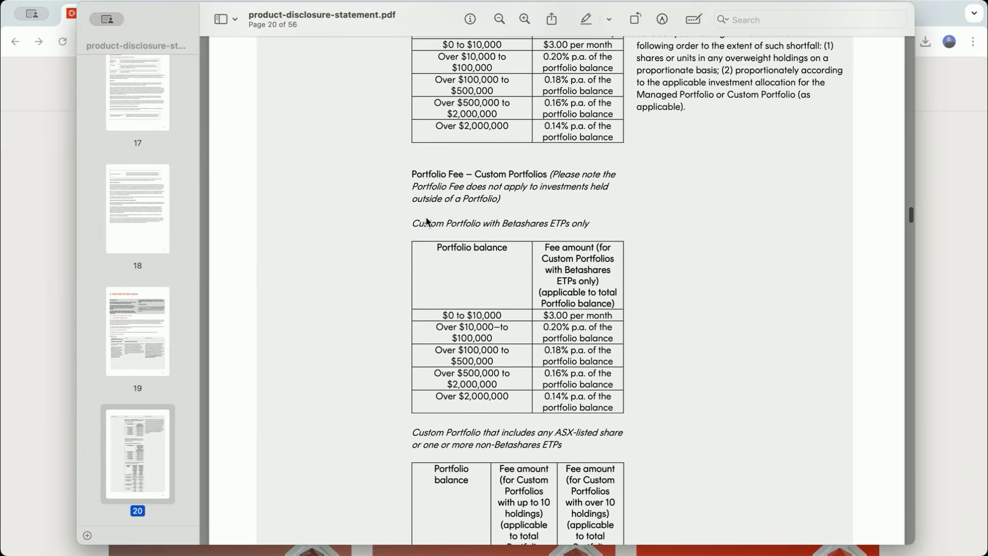
drag(427, 221, 491, 225)
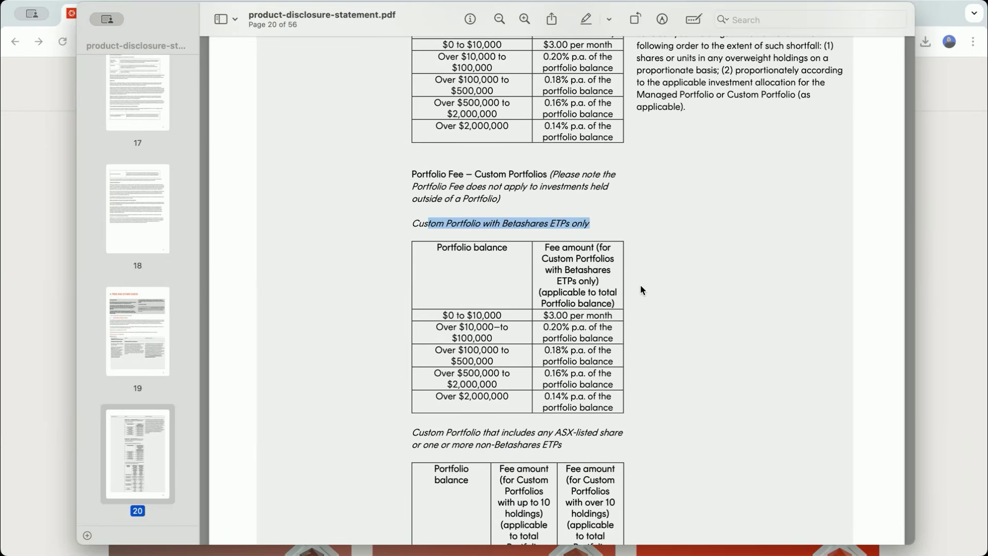
scroll(640, 286, up, 2)
scroll(641, 286, down, 2)
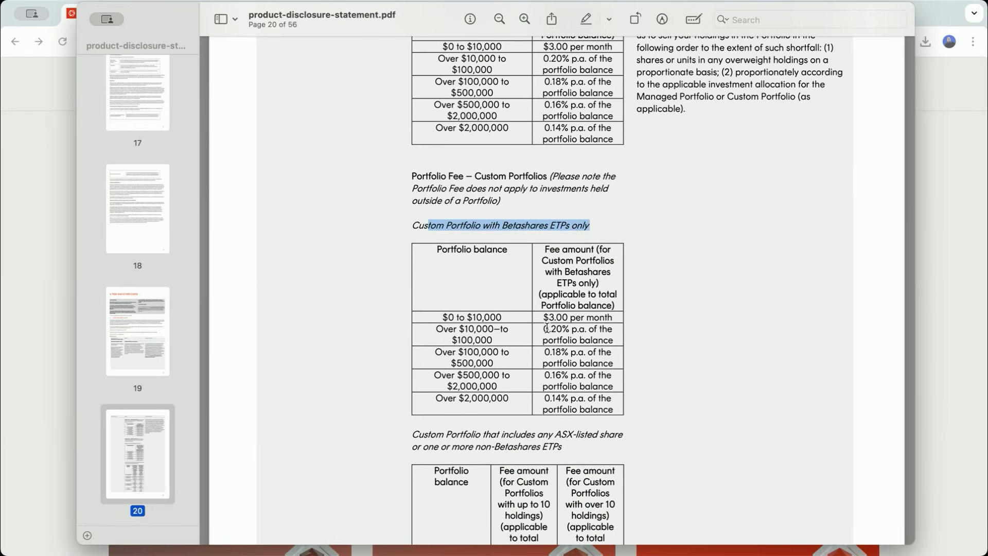
drag(547, 328, 598, 341)
- Examine the fees for custom portfolios that include ASX-listed shares or non-Betashares ETPs, selecting the fee amounts for up to 10 holdings
scroll(597, 341, down, 5)
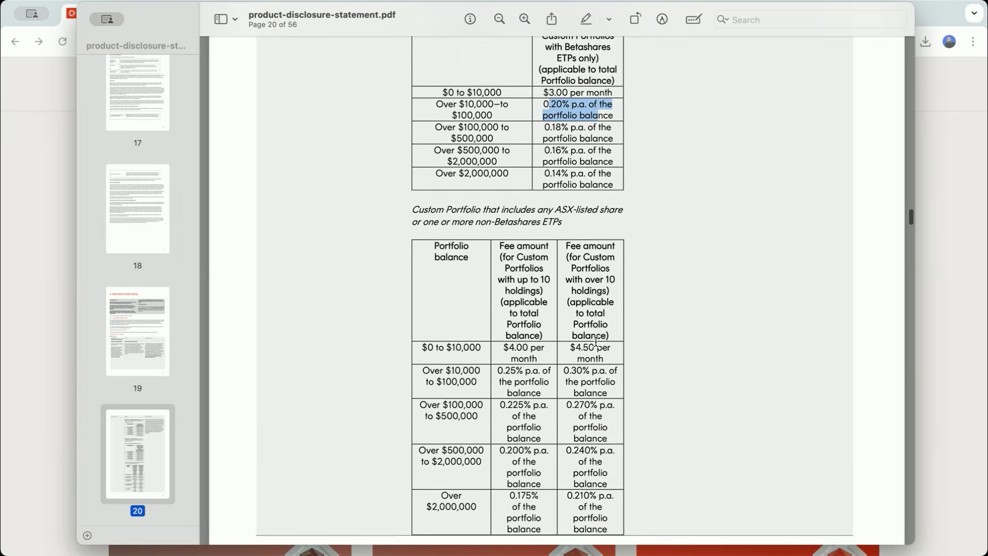
scroll(596, 341, down, 2)
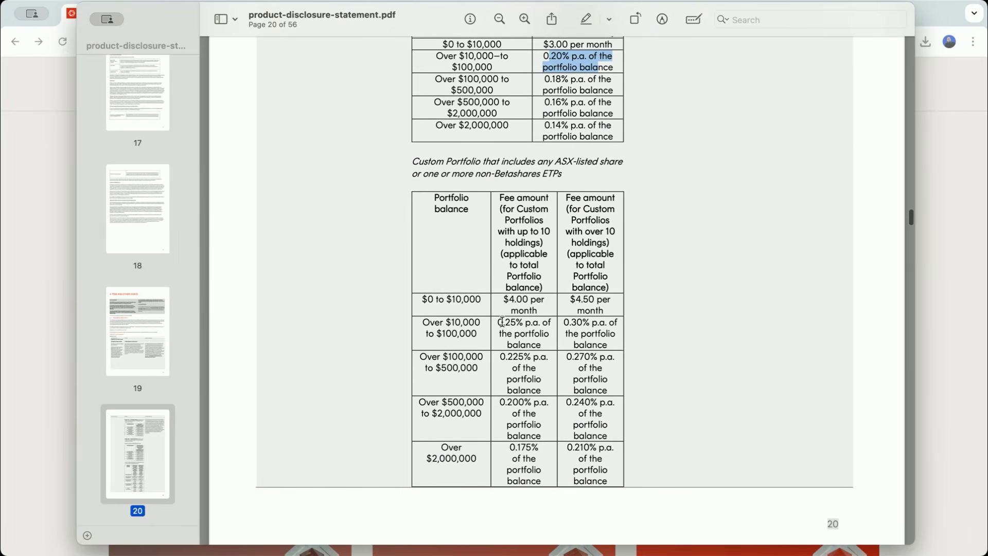
drag(502, 322, 549, 342)
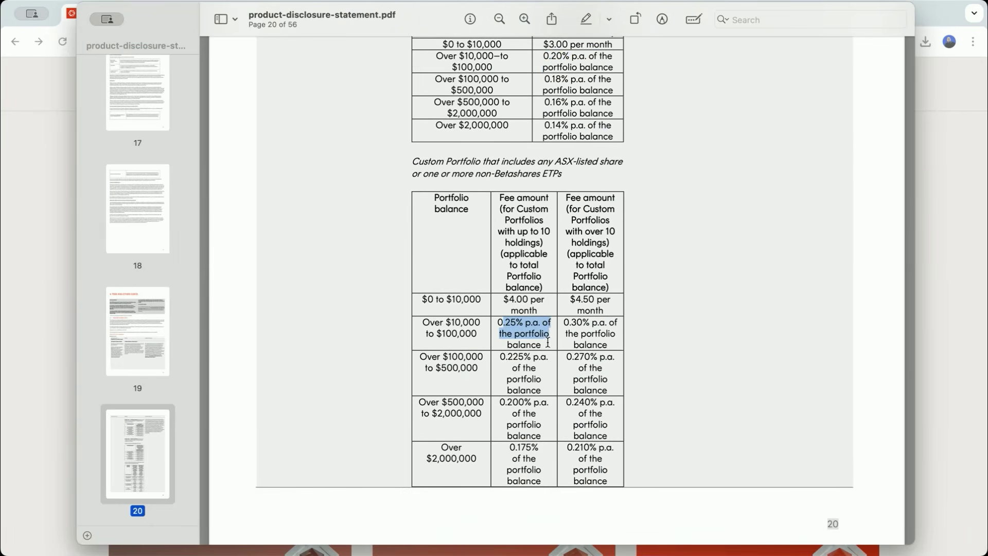
click(513, 322)
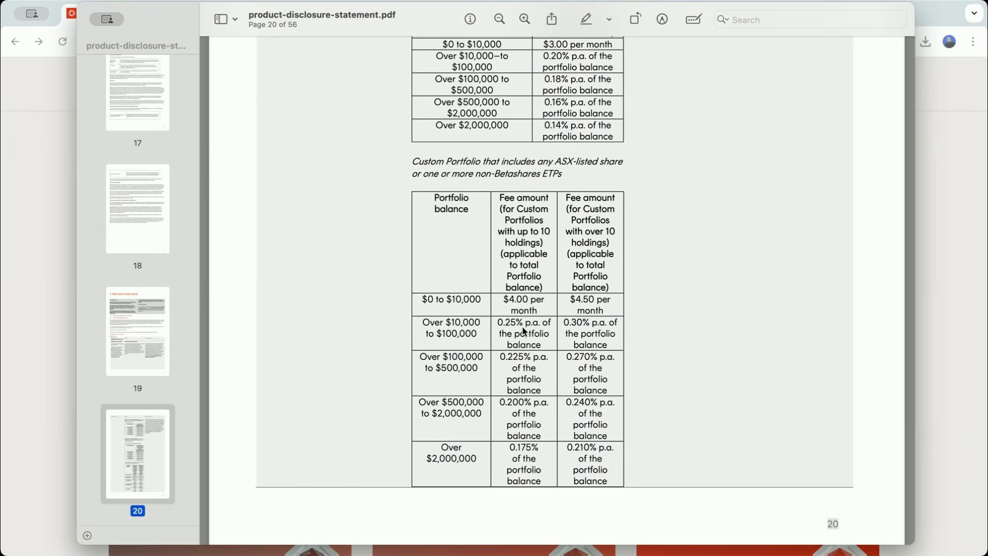
drag(535, 304, 517, 299)
scroll(521, 307, down, 2)
scroll(521, 308, up, 5)
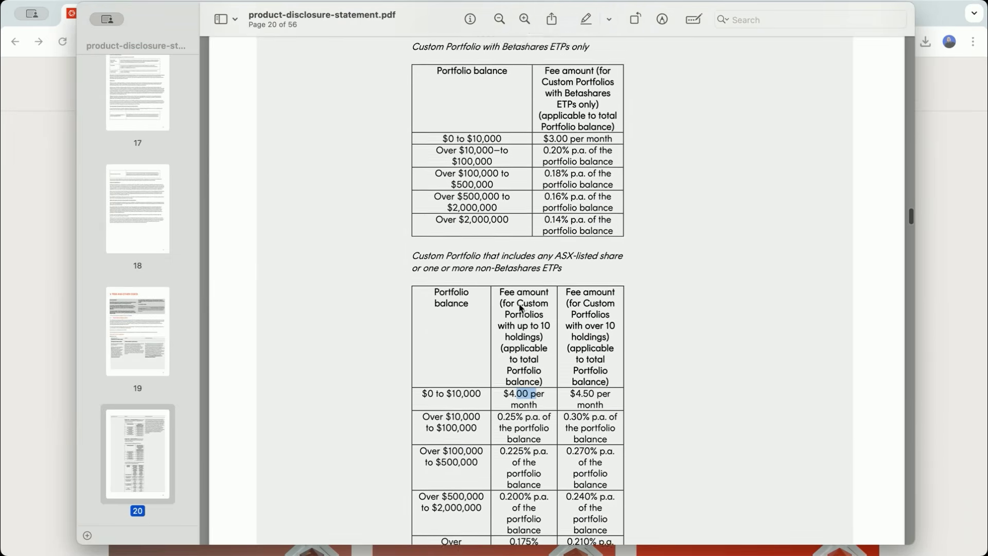
- Go back through the fee tables to managed portfolios and select the percentage rate for balances over $10,000 to $100,000
scroll(552, 201, down, 1)
scroll(552, 201, up, 2)
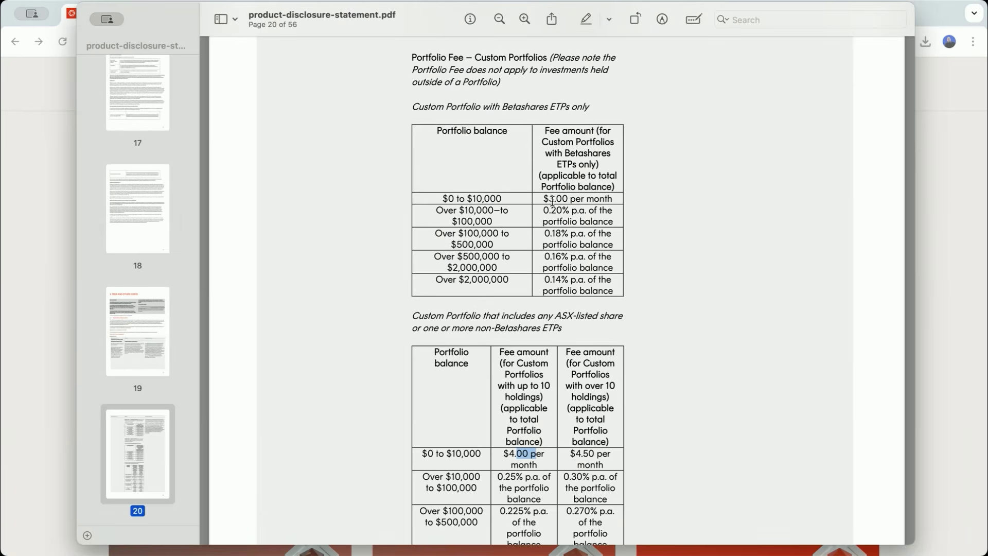
scroll(553, 201, up, 10)
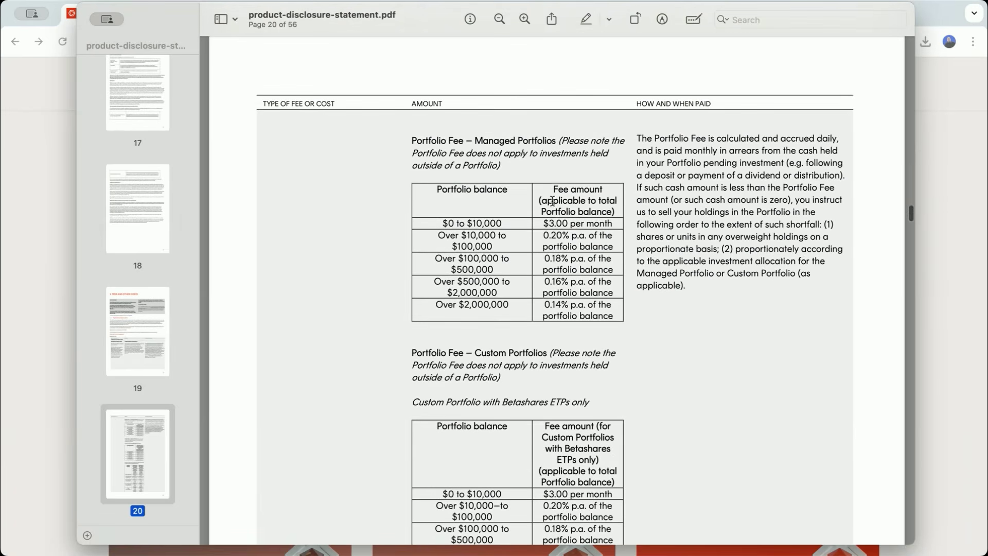
drag(549, 238, 563, 241)
scroll(563, 241, down, 2)
scroll(565, 245, down, 1)
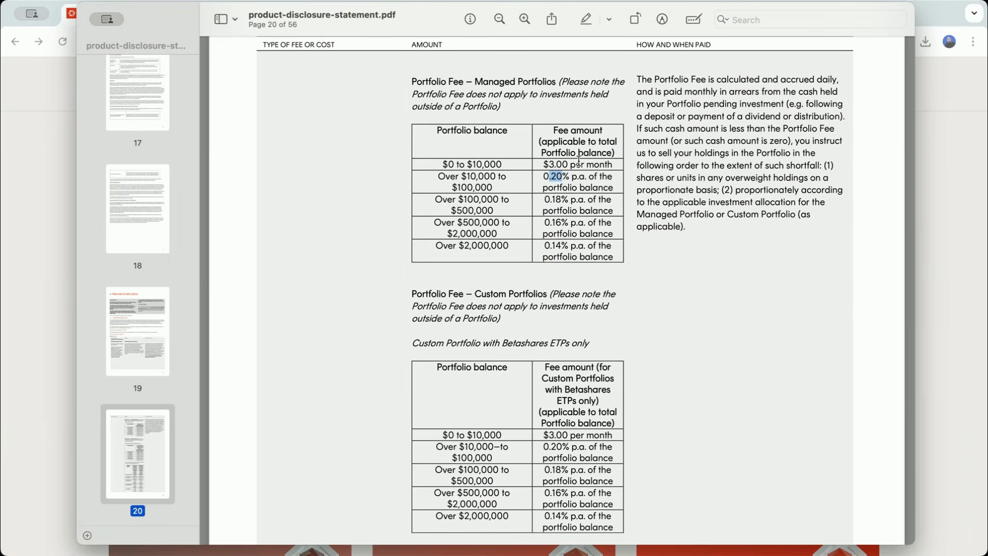
scroll(572, 278, up, 2)
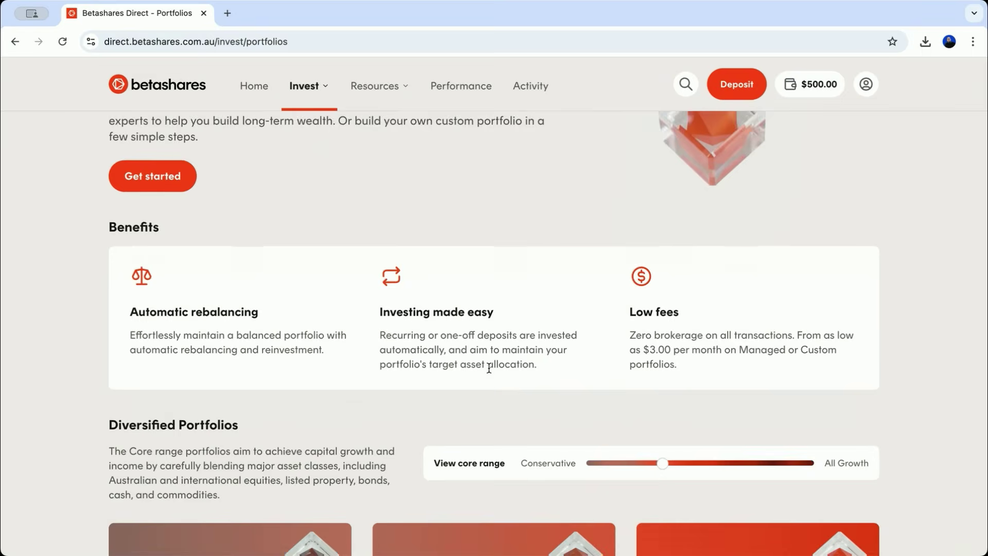
- Switch back to the browser and look through the Managed Portfolios page, including the focused exposures and frequently asked questions
scroll(489, 368, down, 14)
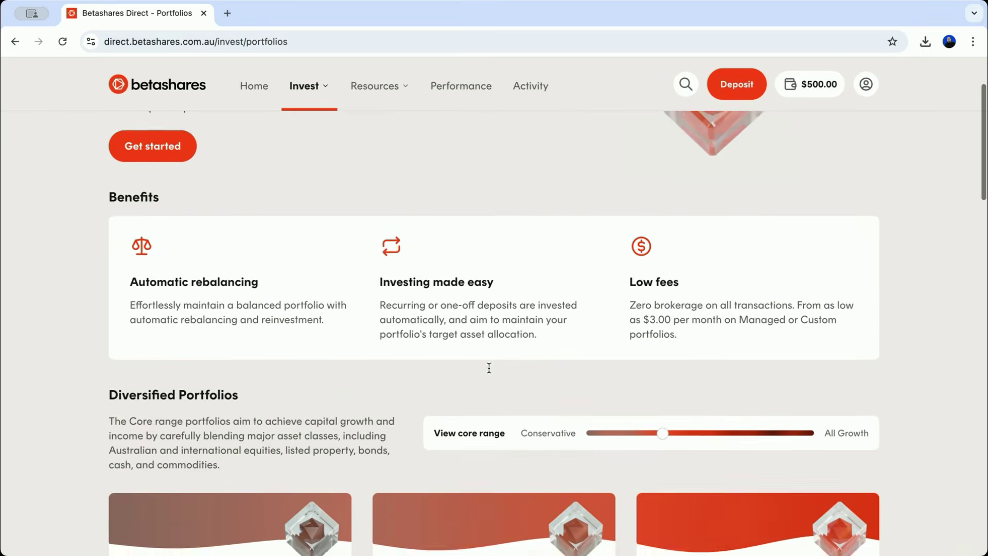
scroll(489, 370, down, 15)
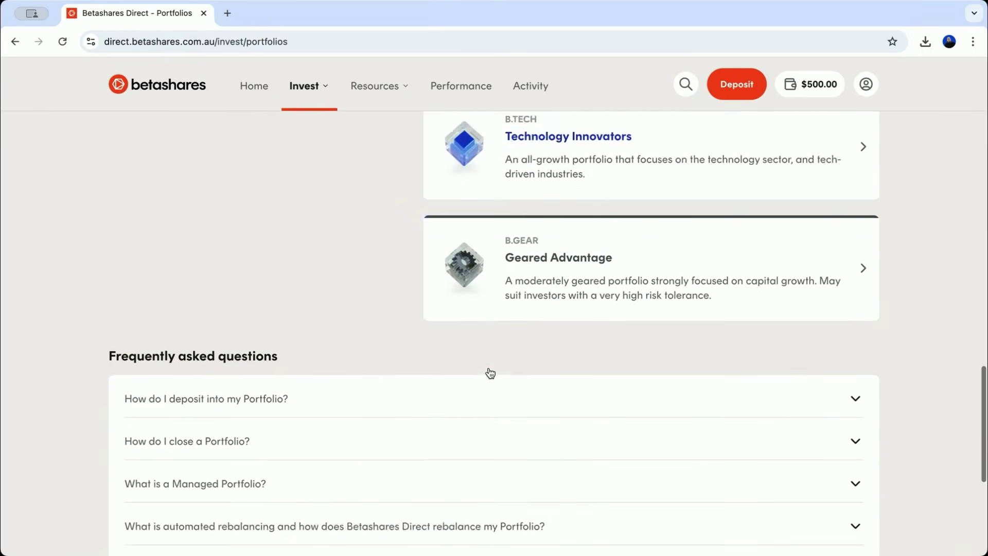
scroll(489, 370, up, 10)
scroll(489, 371, up, 8)
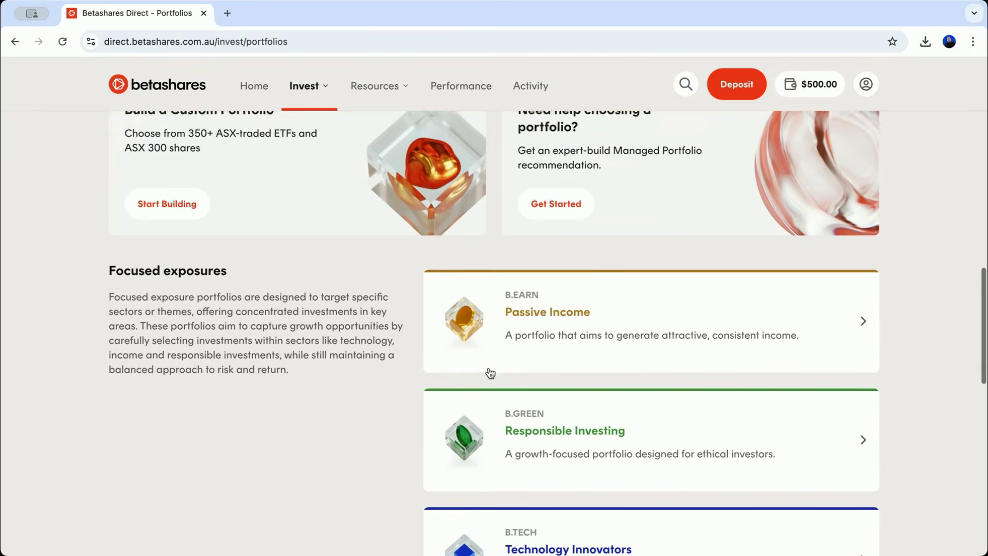
- Start the portfolio setup and choose to build a custom portfolio from the portfolio range selection
click(168, 376)
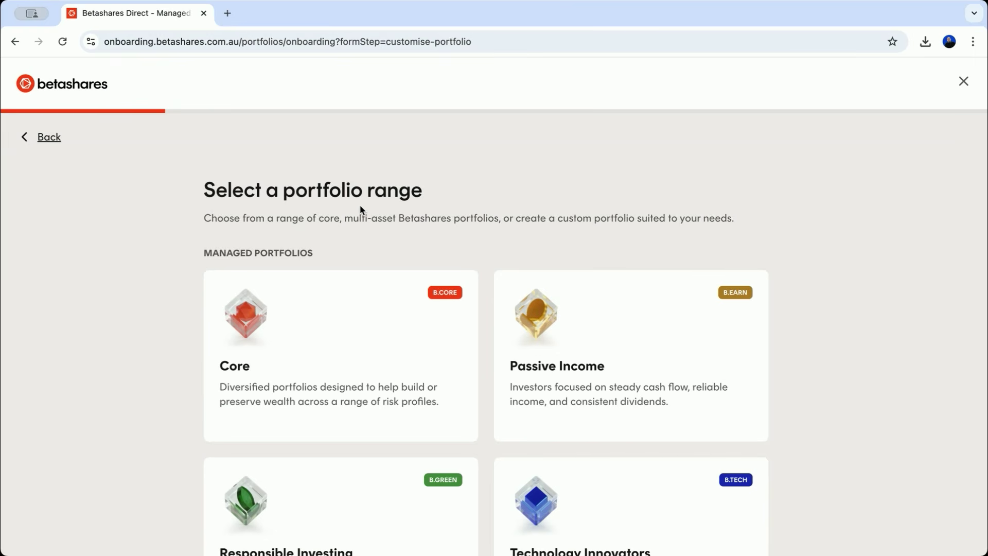
scroll(505, 247, down, 8)
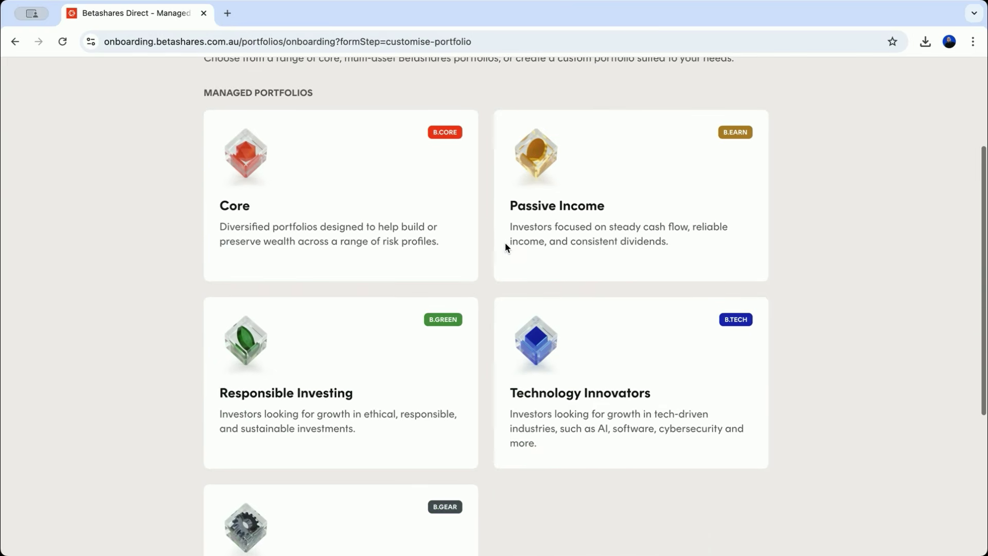
click(377, 497)
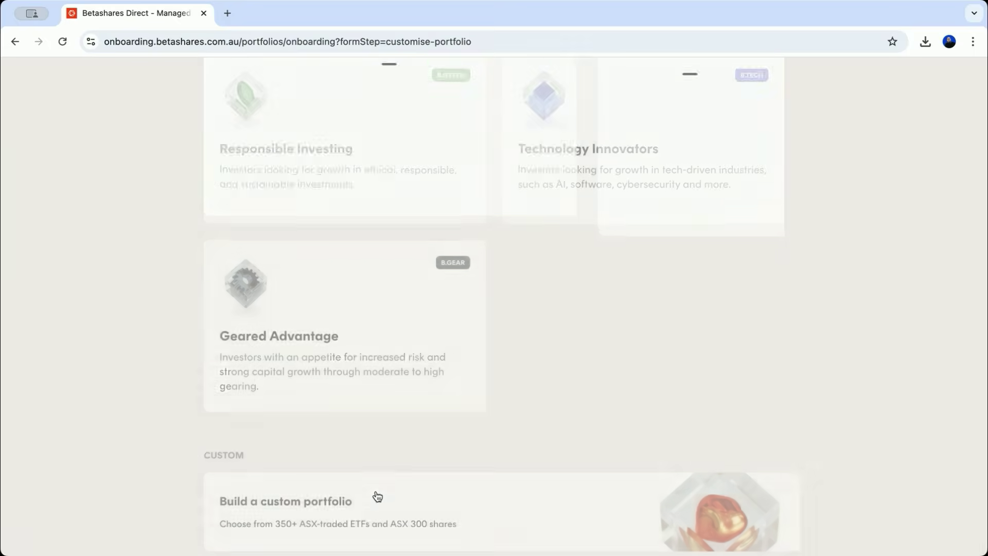
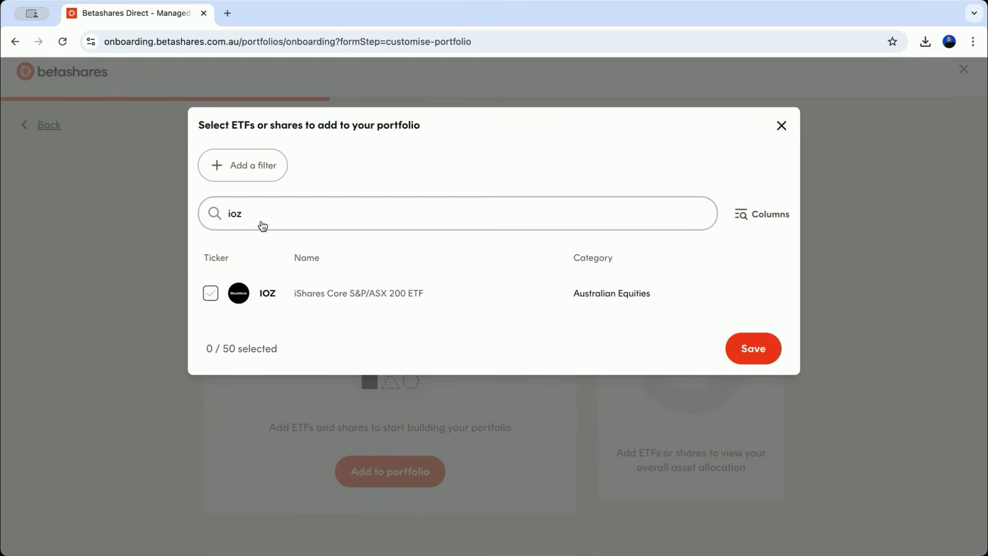
- Replace the ioz search with a200 and add the Betashares Australia 200 ETF to the custom portfolio
key(BackSpace)
key(BackSpace)
key(BackSpace)
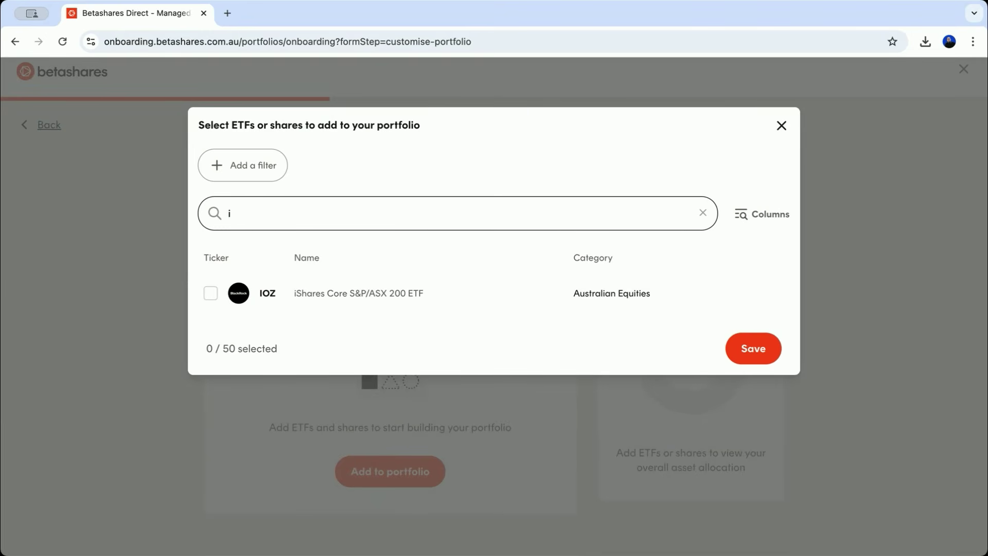
text(200)
key(BackSpace)
key(BackSpace)
key(BackSpace)
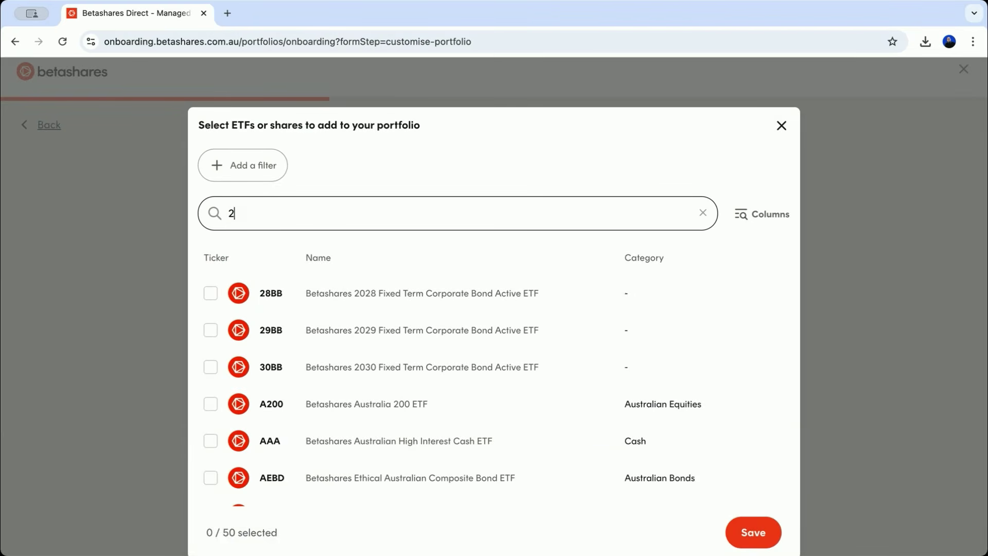
text(a200)
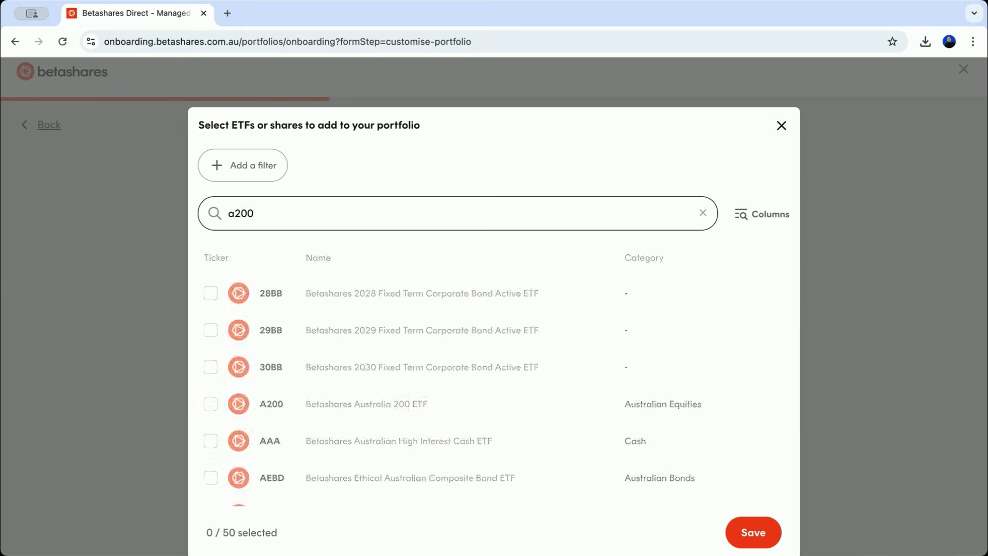
click(210, 294)
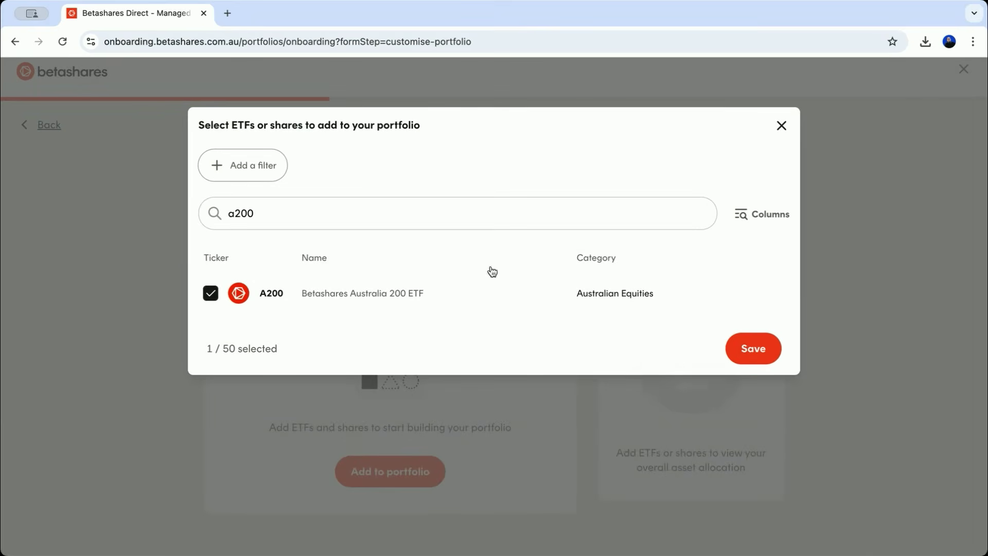
click(757, 348)
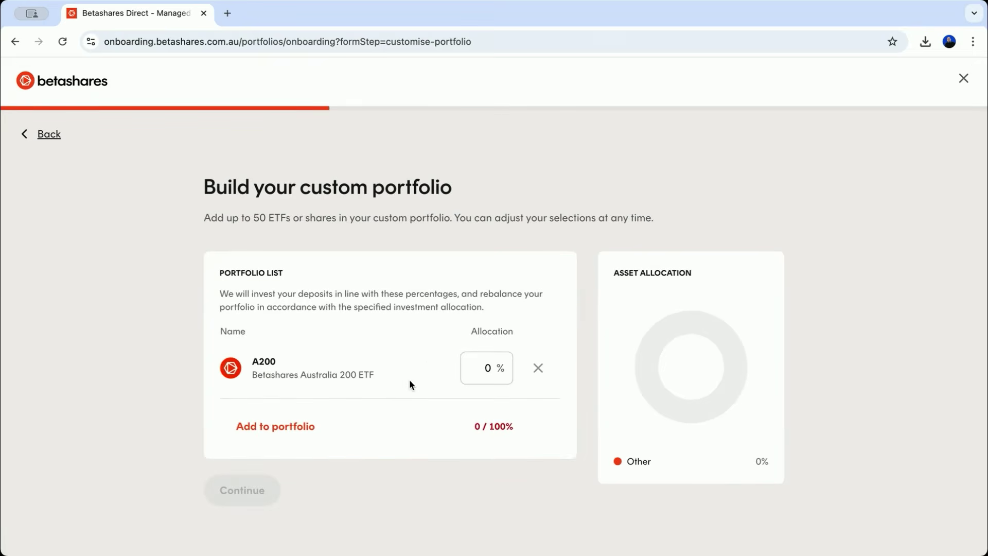
- Add the iShares S&P 500 ETF (IVV) and the iShares Core Composite Bond ETF (IAF) to the custom portfolio
click(272, 425)
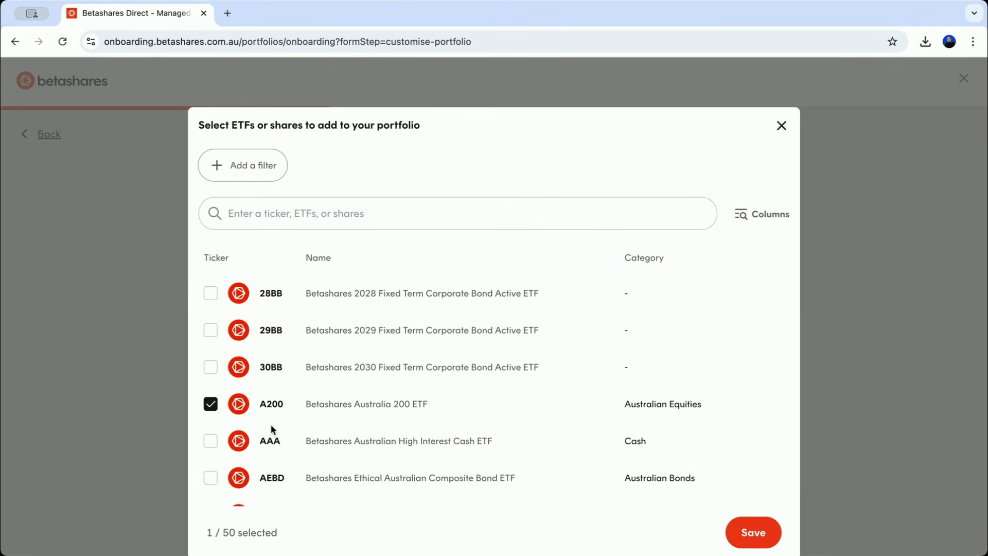
click(261, 214)
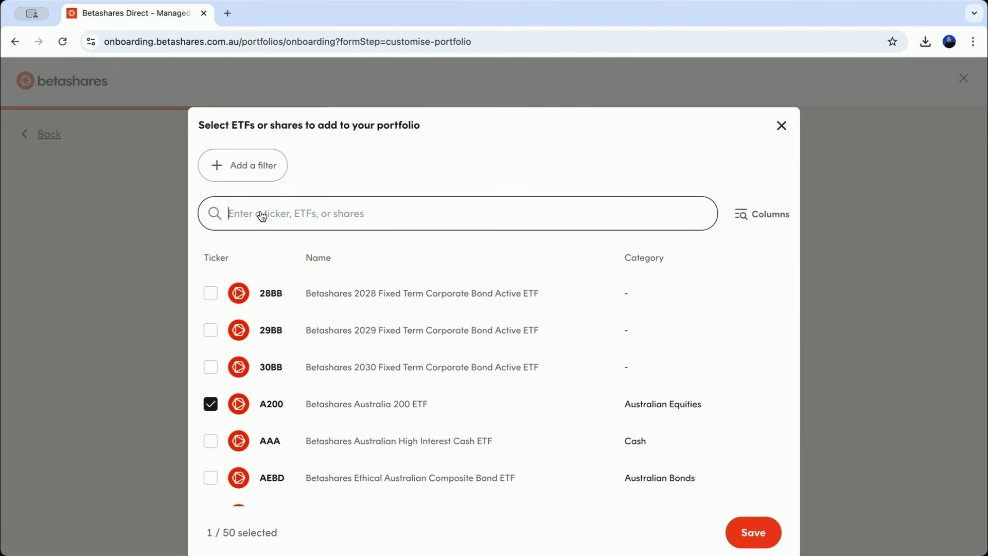
text(ivv)
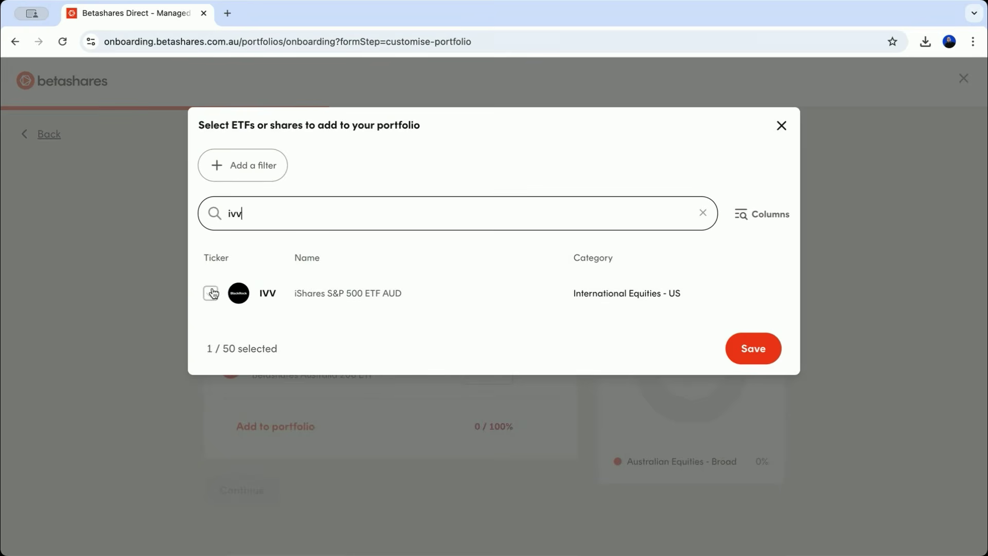
click(211, 293)
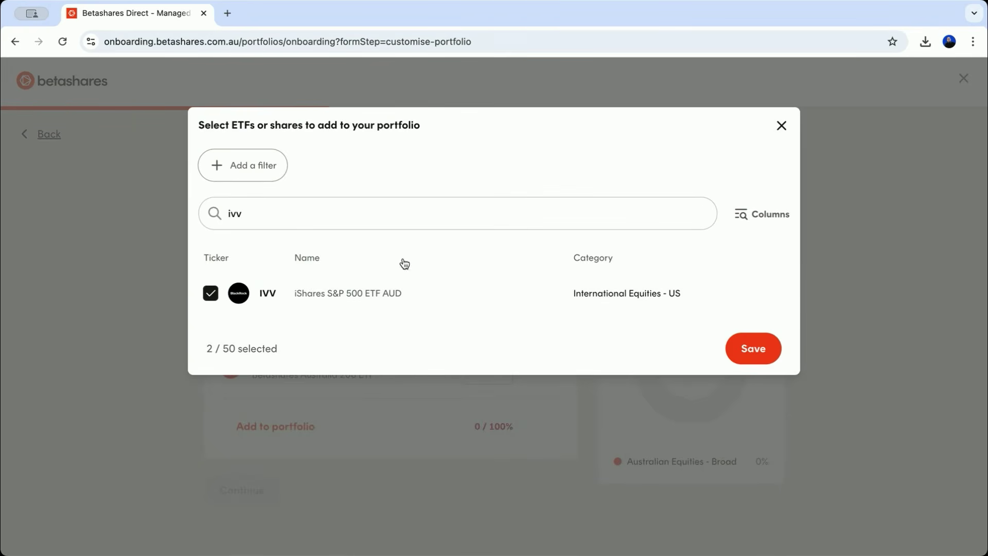
double_click(211, 219)
key(BackSpace)
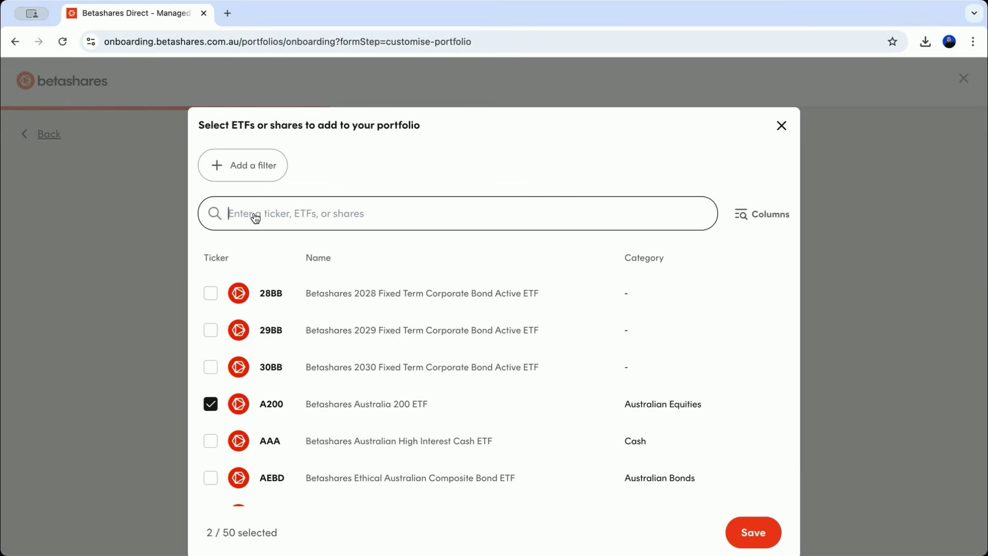
text(iaf)
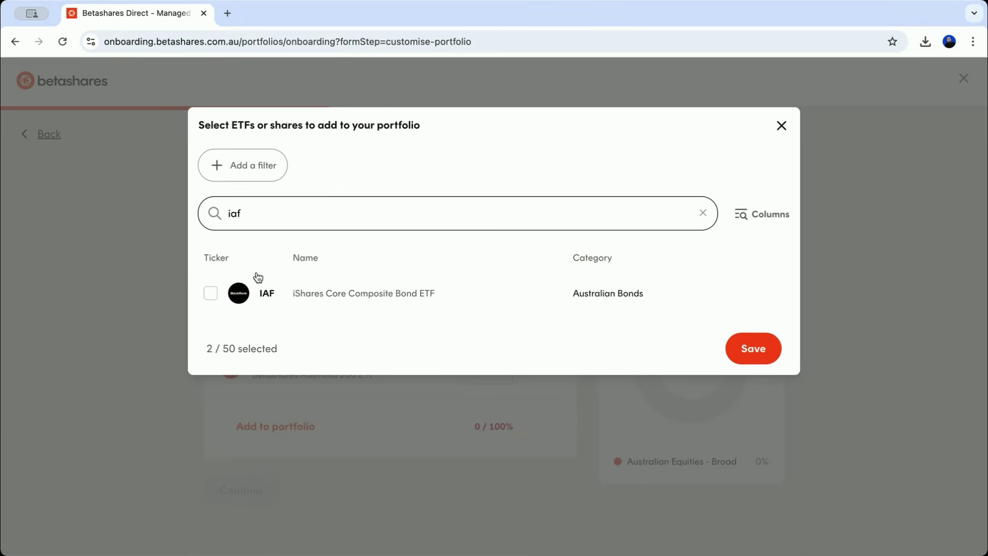
click(211, 293)
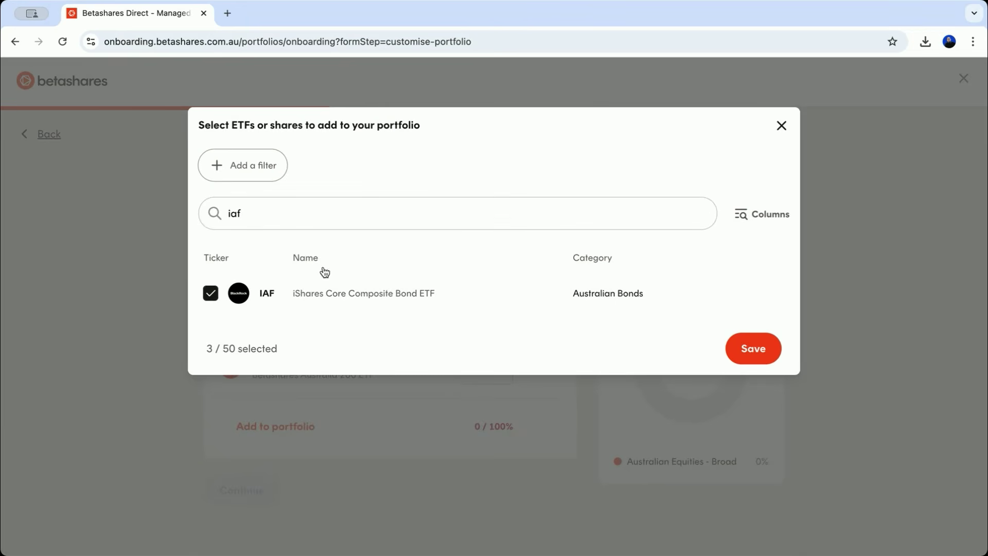
click(754, 349)
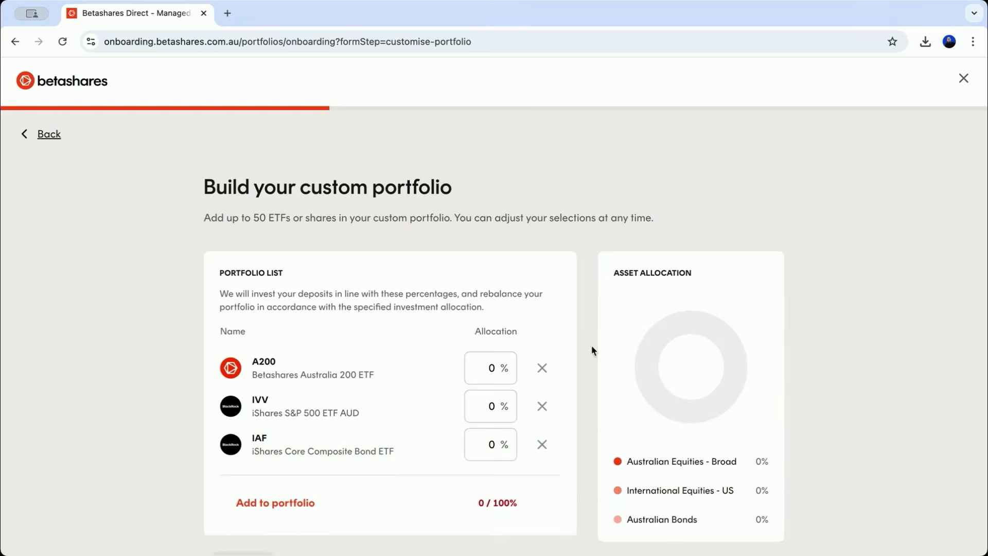
- Allocate 70% to A200, 20% to IVV and 10% to IAF, and continue to the savings plan
scroll(423, 355, down, 1)
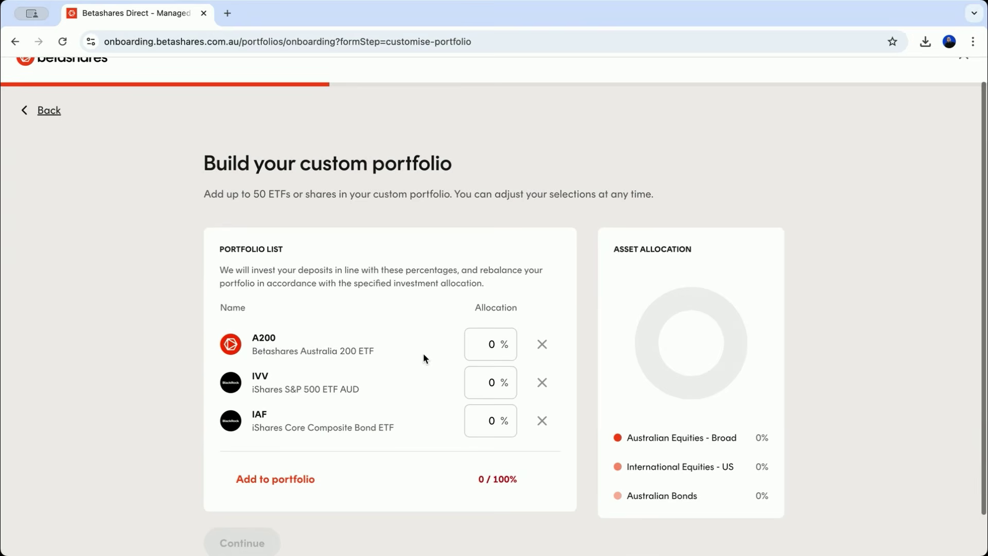
click(493, 344)
text(70)
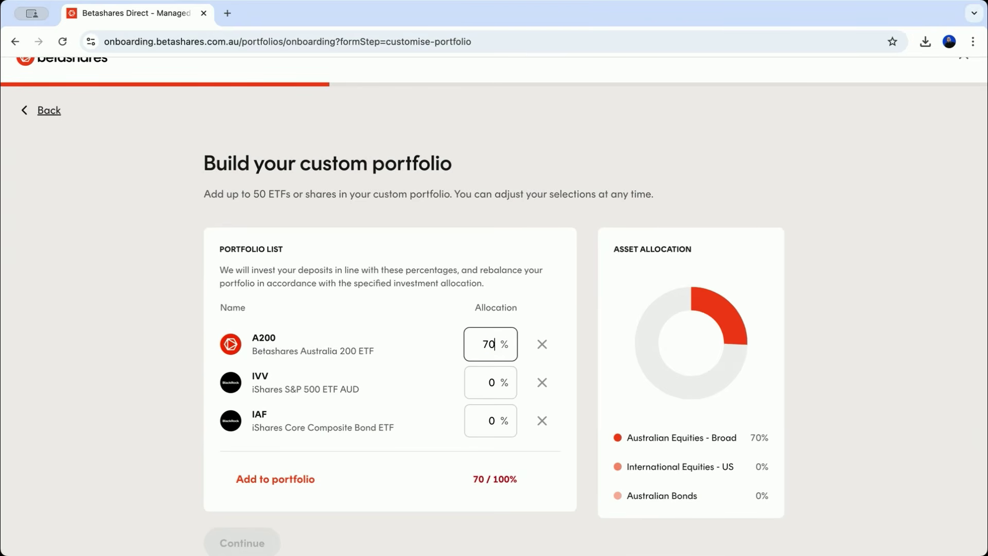
click(486, 396)
click(486, 394)
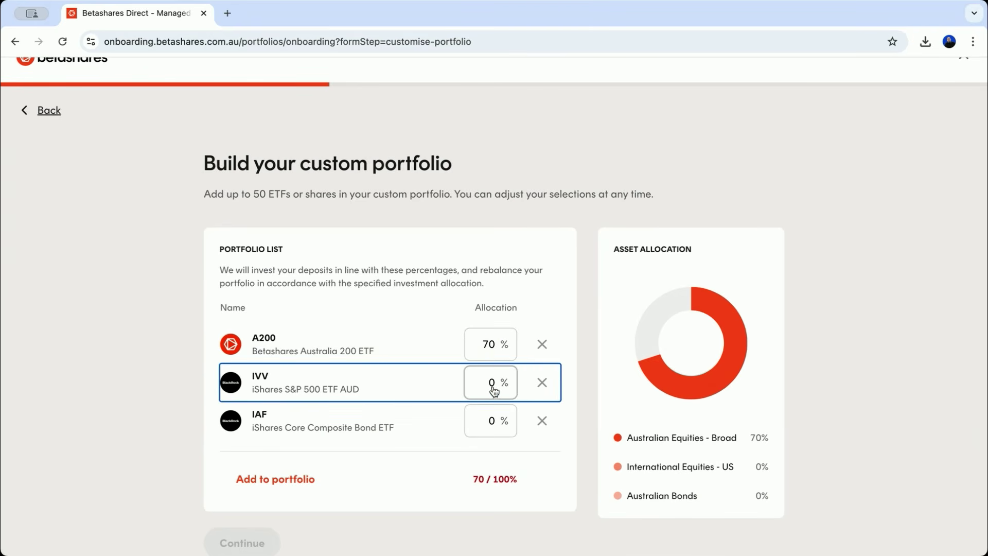
click(487, 391)
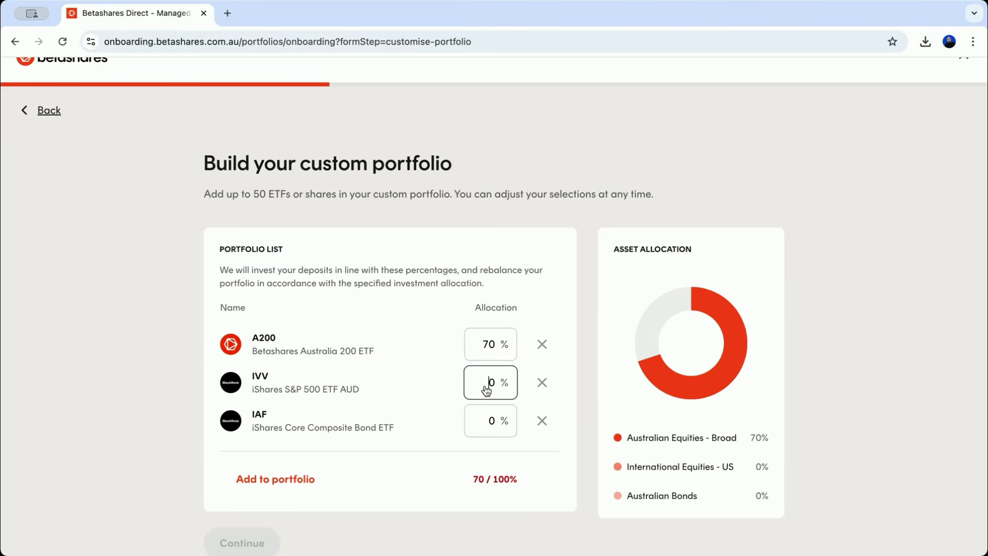
key(Delete)
text(20)
key(Tab)
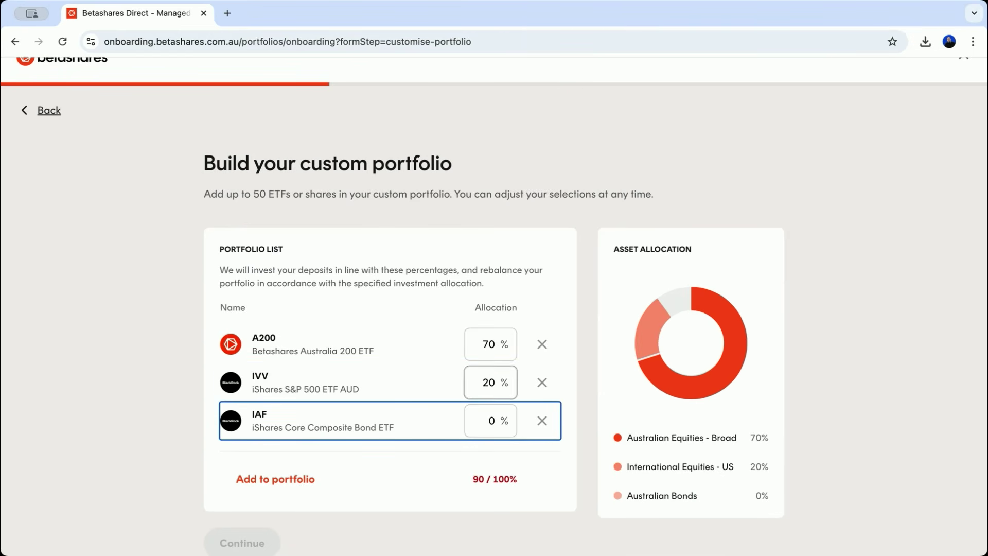
click(490, 422)
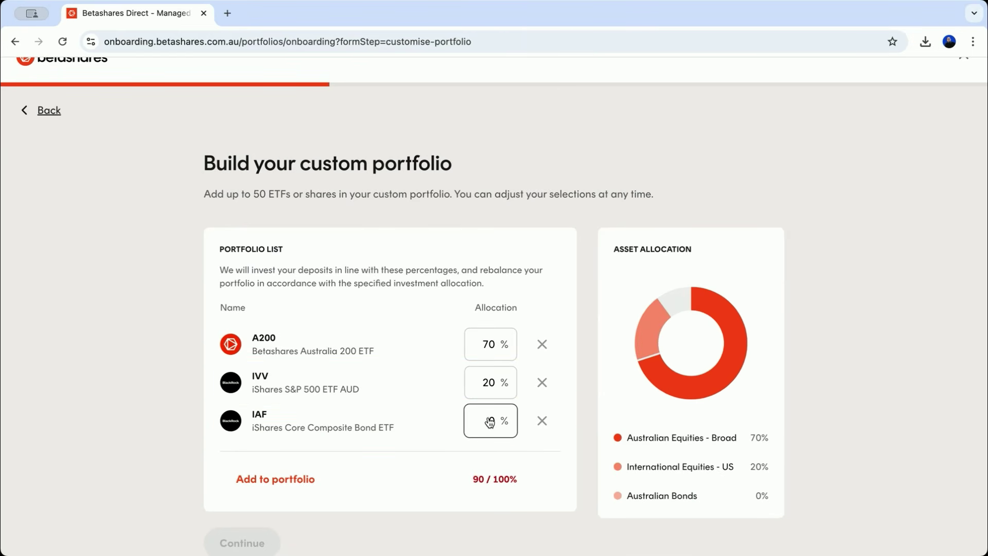
key(Delete)
text(10)
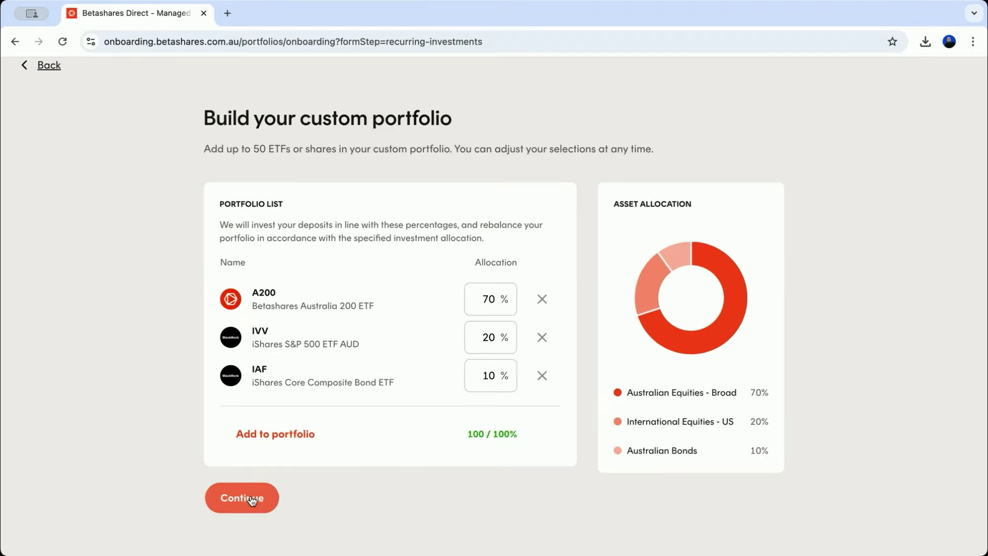
click(251, 497)
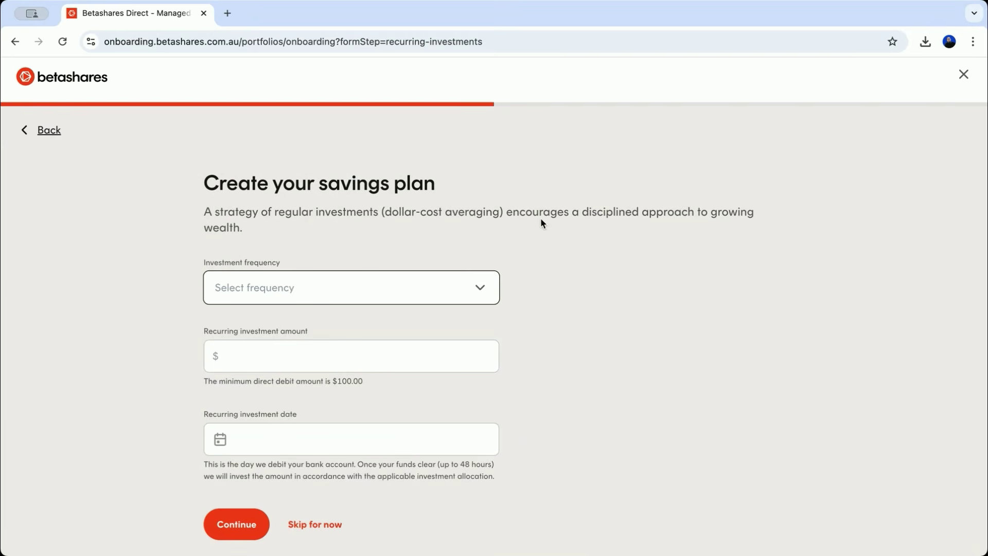
- Set up a monthly savings plan of $1,000 with a recurring investment date of 08/07/2025 and continue
scroll(483, 229, up, 2)
click(255, 298)
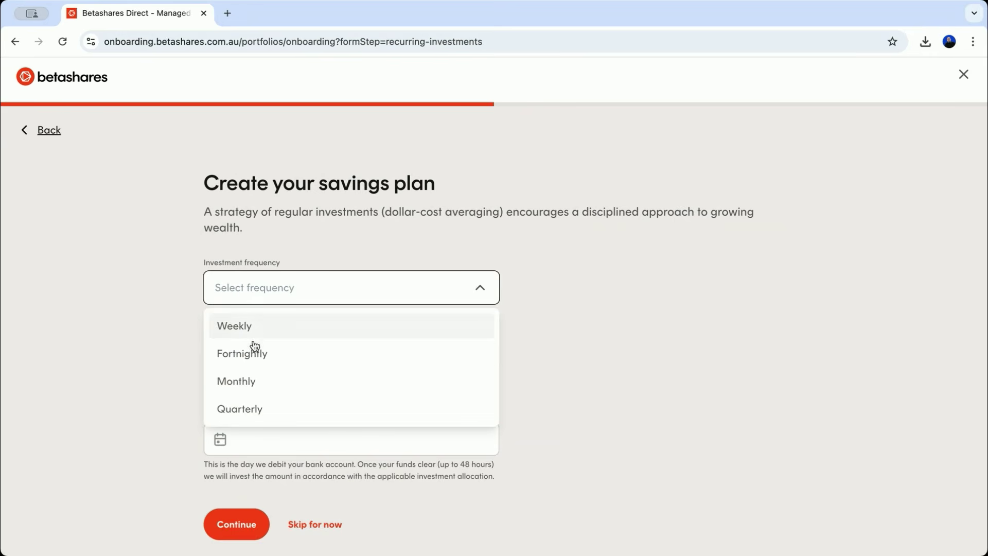
click(256, 382)
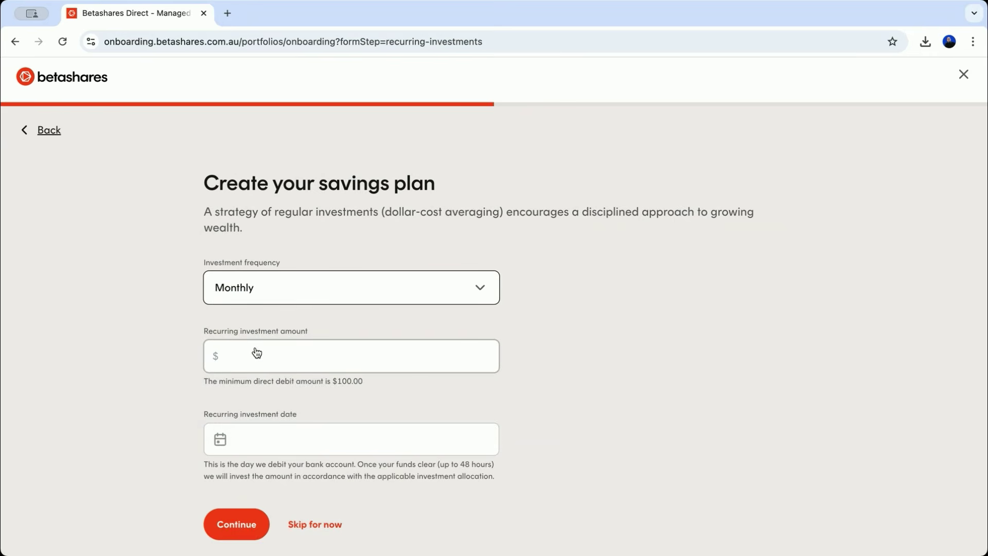
click(240, 357)
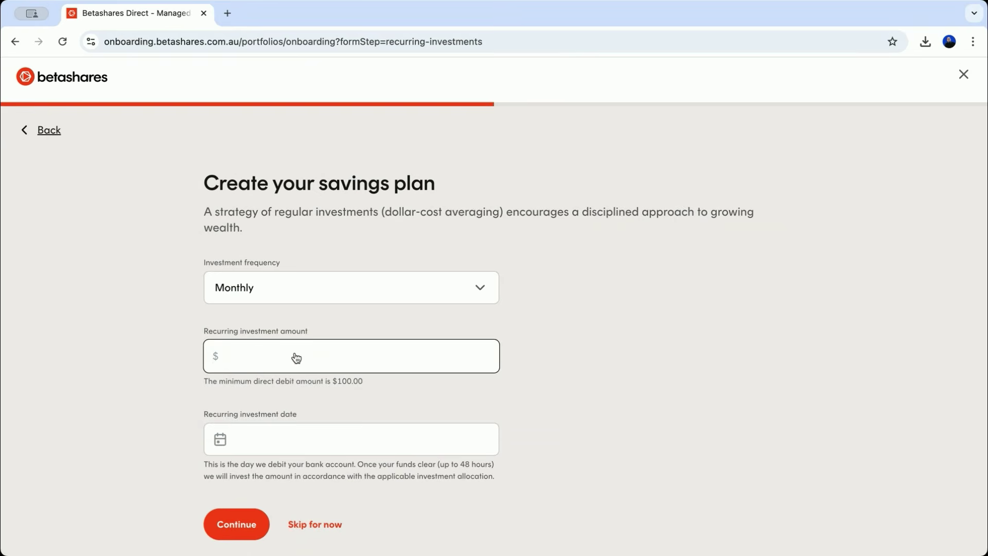
text(1,000)
click(269, 452)
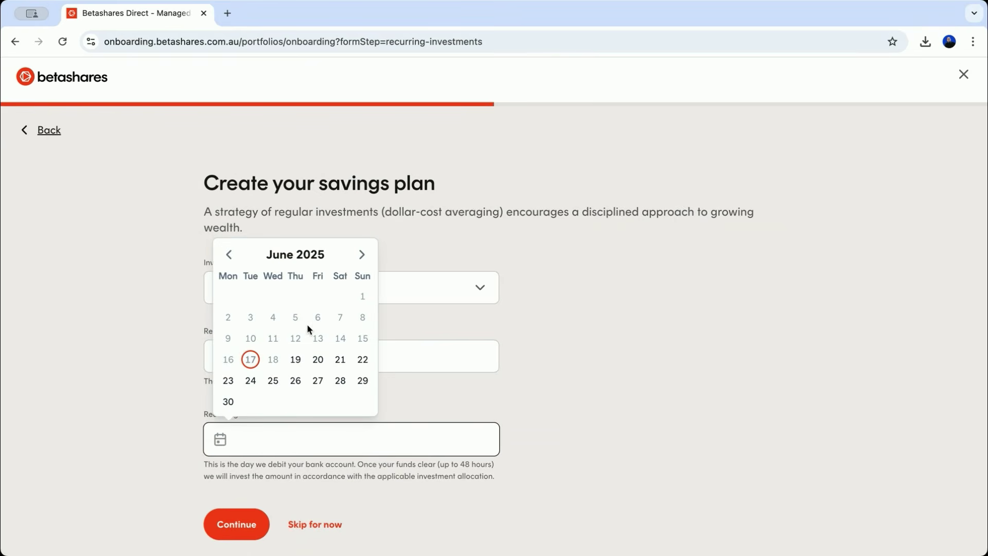
click(363, 253)
click(251, 338)
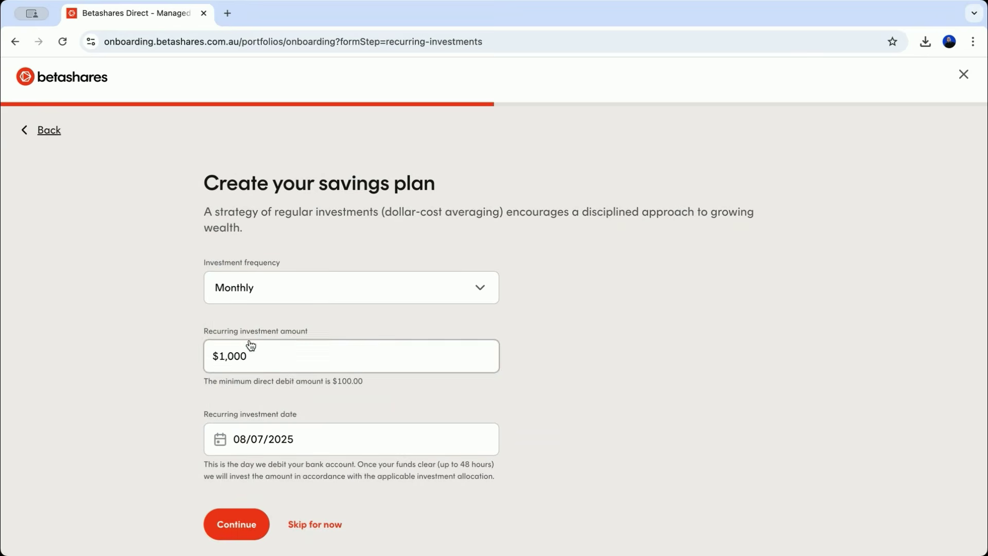
click(247, 532)
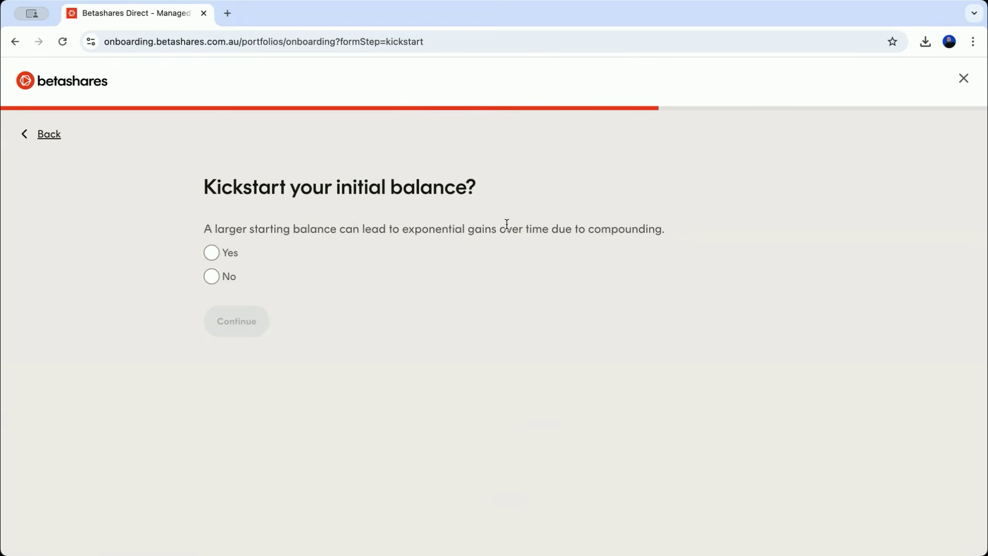
- Choose to kickstart the initial balance with $300 from the Wallet and continue
click(213, 255)
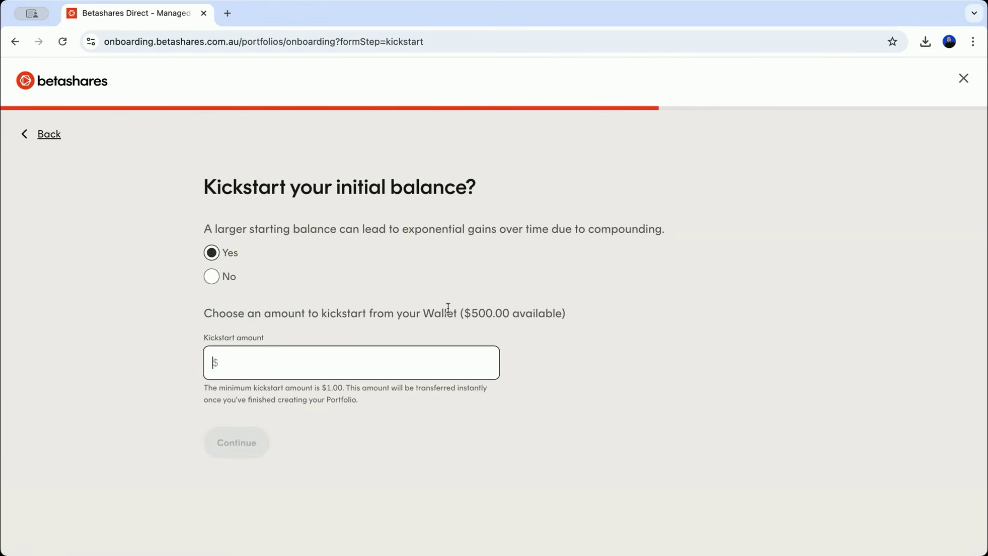
click(227, 278)
click(212, 254)
text(300)
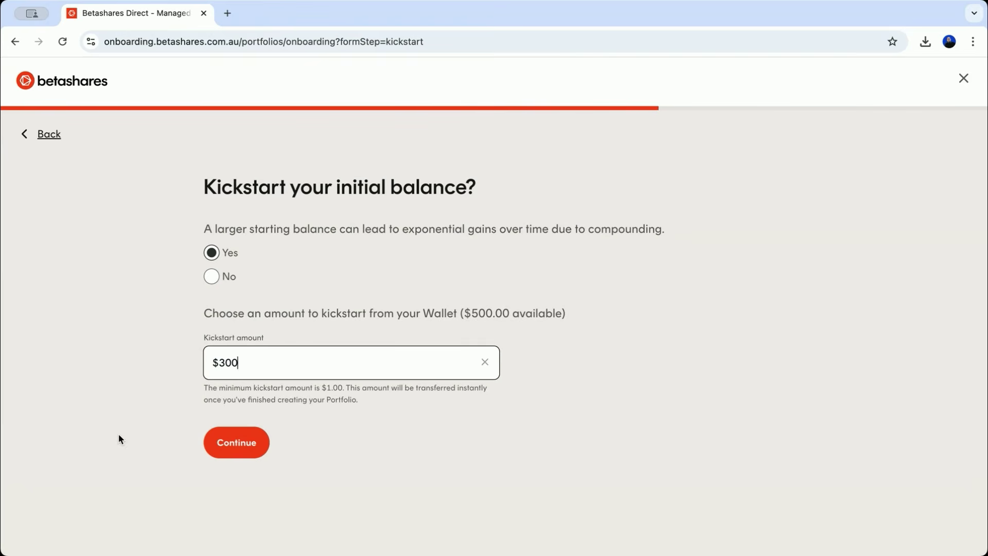
click(231, 444)
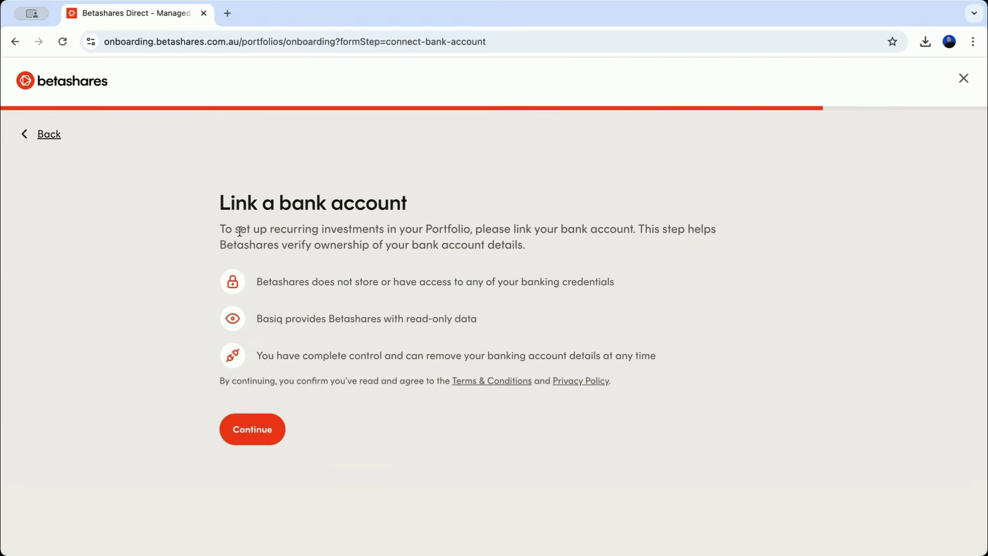
- Open the financial data sharing consent for linking a bank account, and leave it without approving
click(251, 428)
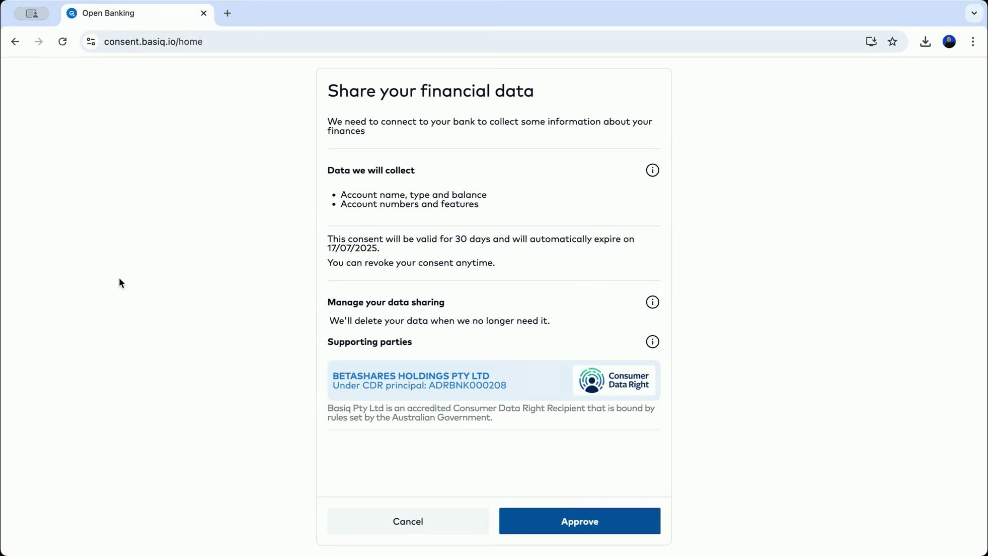
click(409, 522)
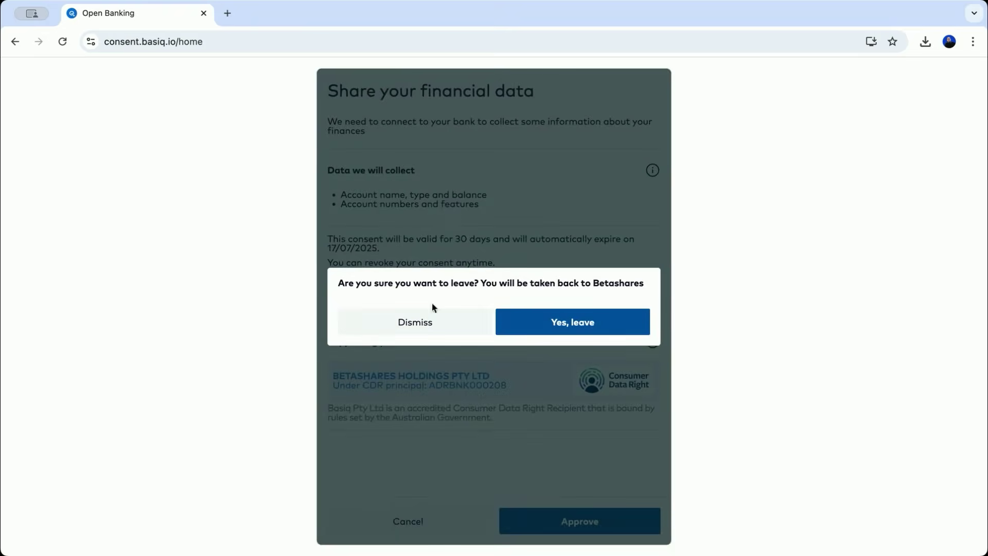
click(535, 330)
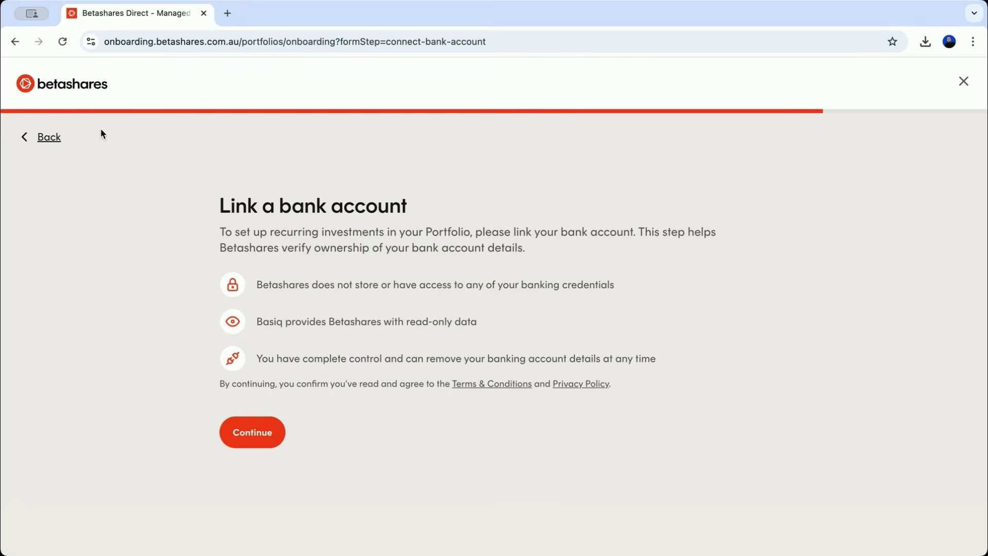
- Return to the savings plan and skip both it and the bank account linking, keeping the $300 kickstart
click(50, 137)
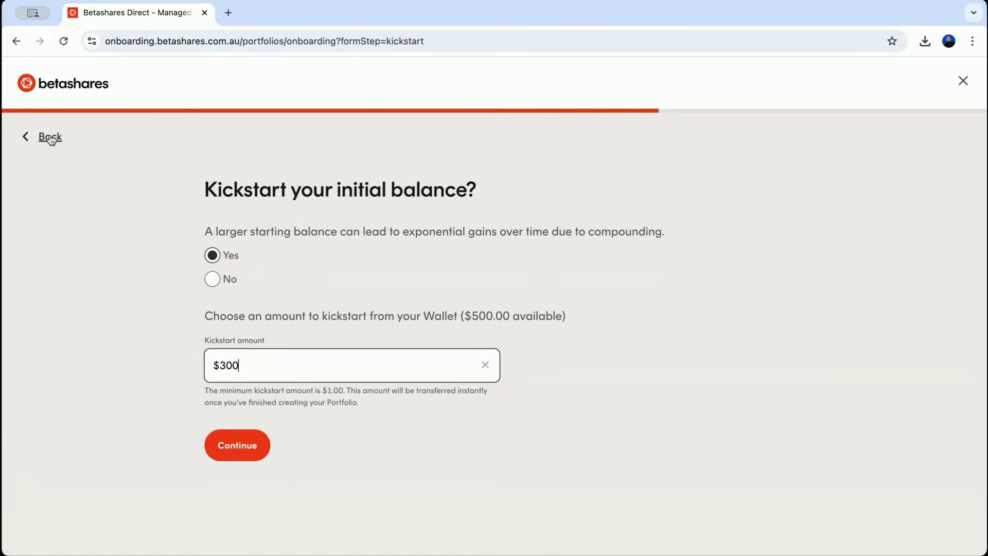
click(50, 137)
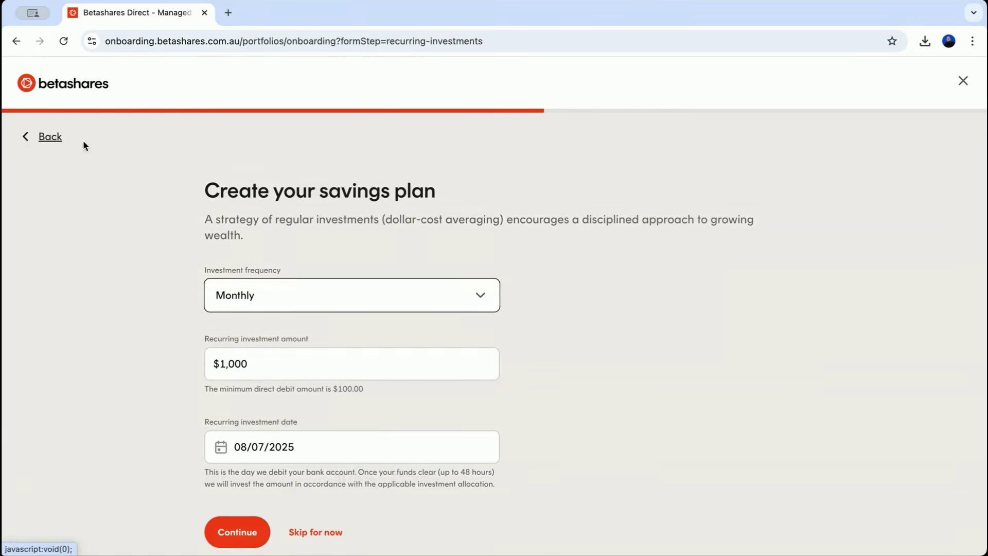
click(325, 538)
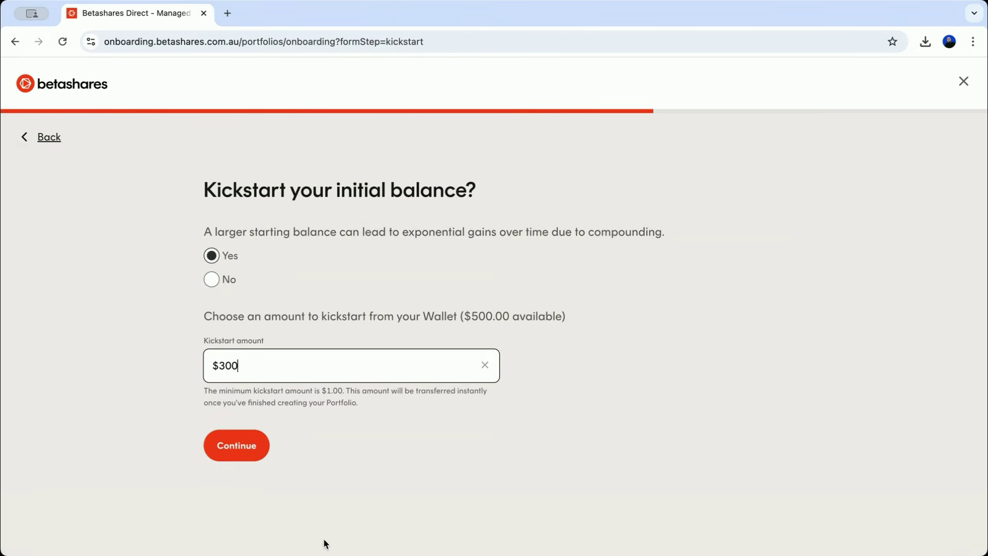
click(231, 446)
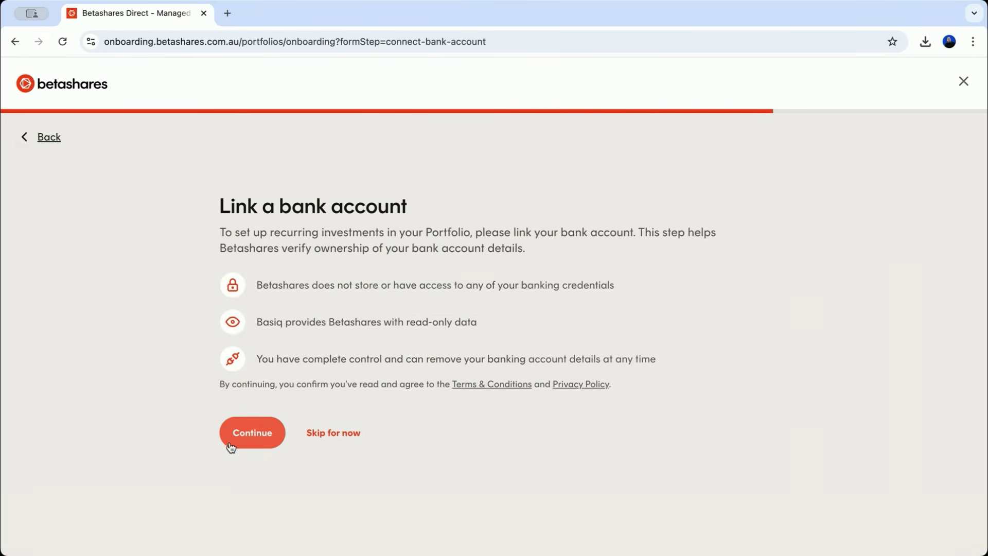
click(320, 431)
- Start editing the portfolio type in the review and cancel the change
scroll(321, 430, down, 1)
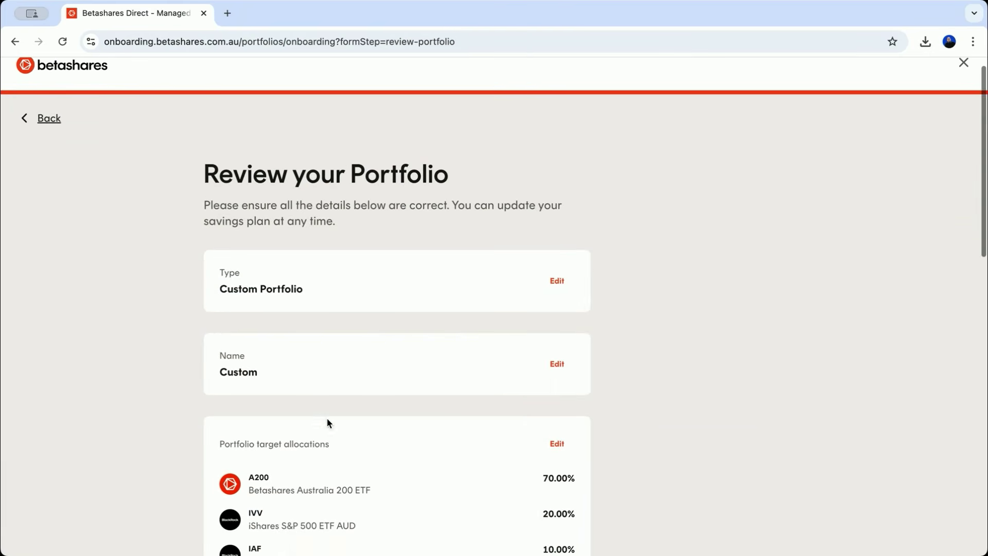
click(556, 281)
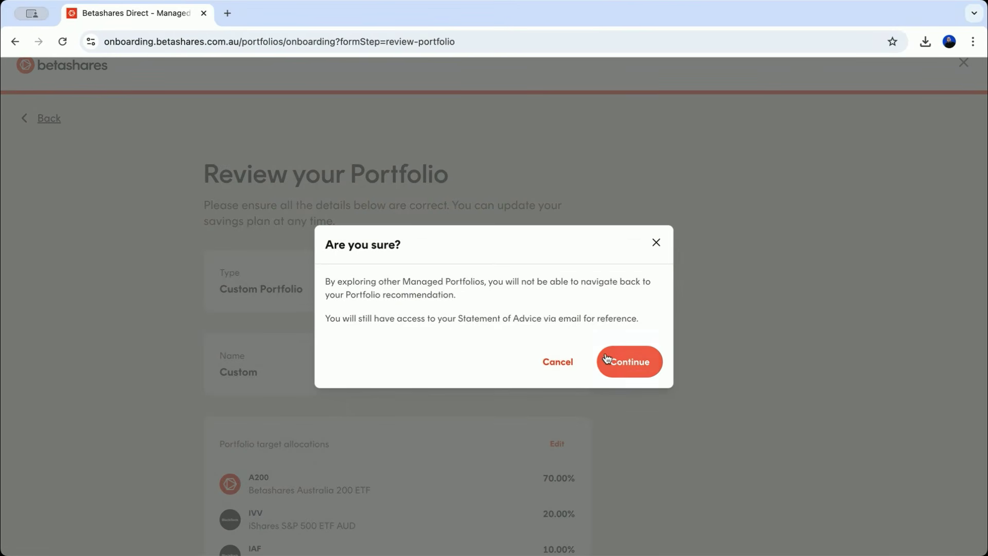
click(558, 362)
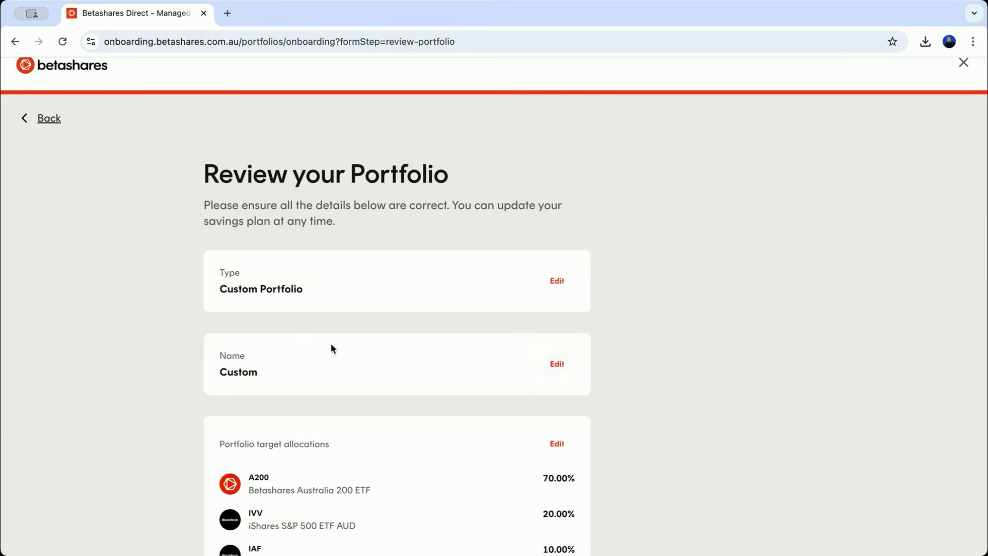
- Rename the portfolio to the investor's first name in possessive form followed by "3 fund KISS"
click(559, 364)
drag(390, 302, 238, 302)
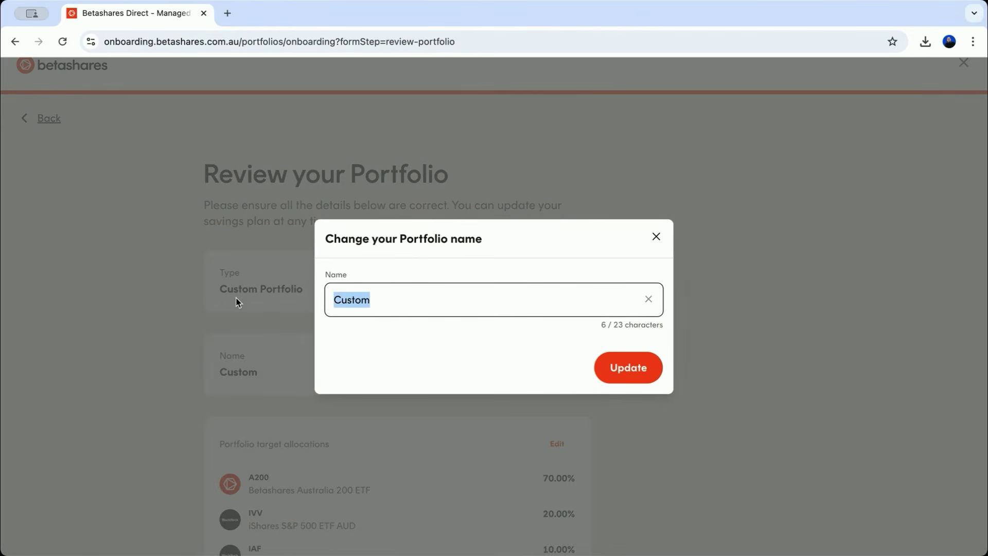
text(Nick's)
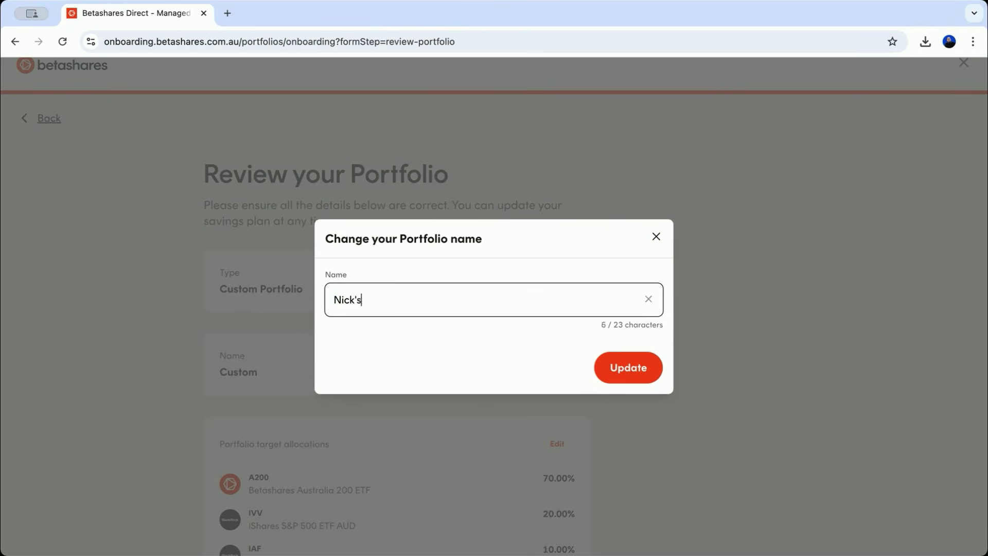
text( 3 fund KISS port)
key(BackSpace)
key(BackSpace)
key(BackSpace)
click(617, 373)
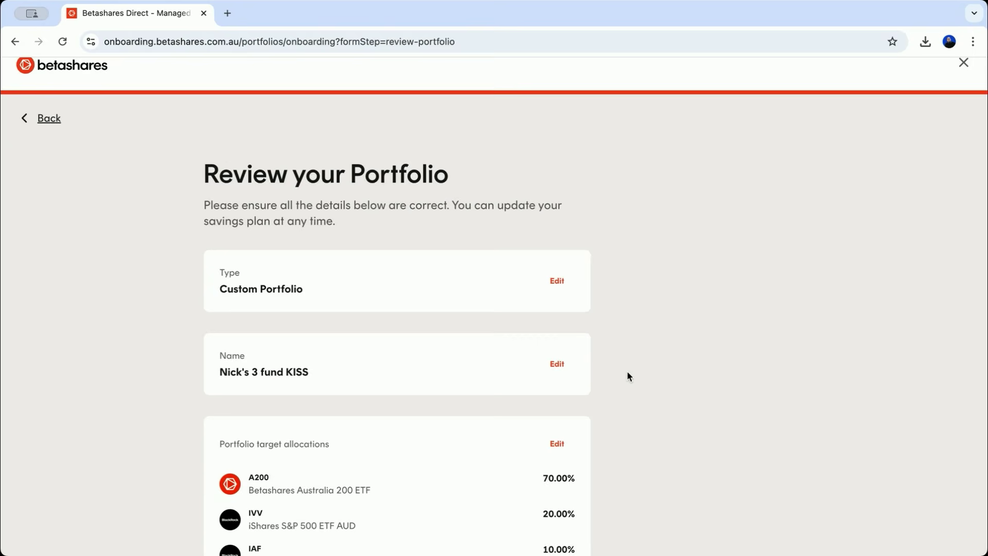
- Switch the portfolio's rebalancing frequency to Annually, set it back to Quarterly and update it
scroll(619, 392, down, 5)
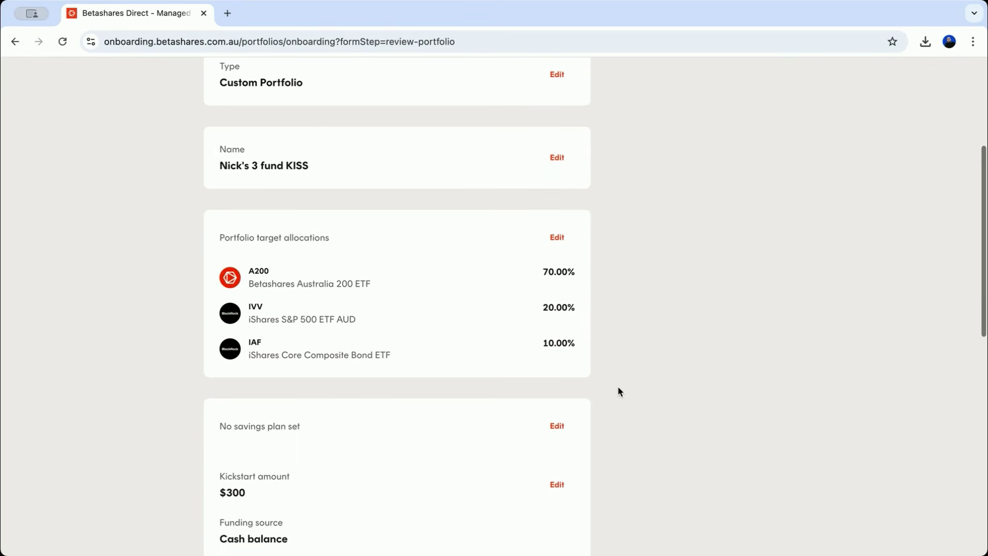
scroll(619, 392, down, 3)
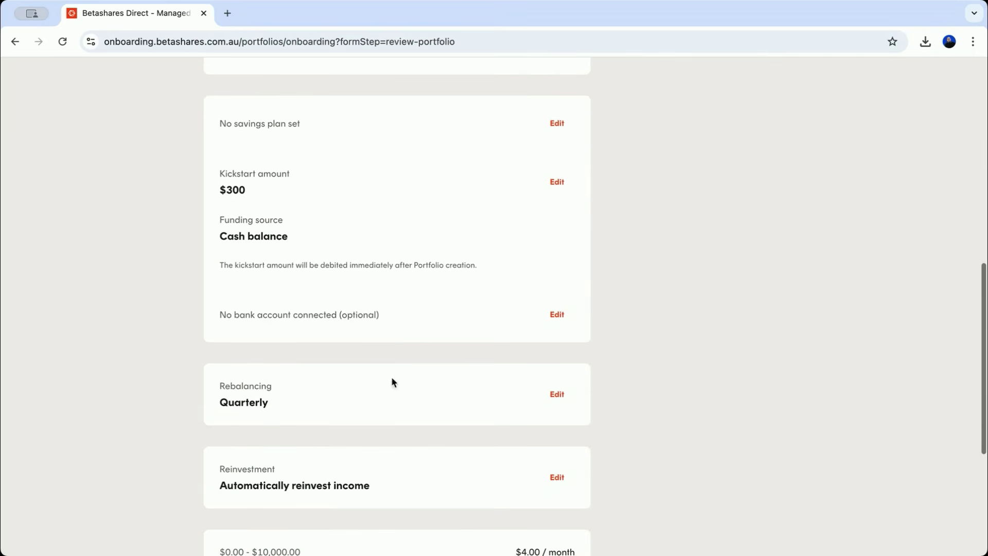
click(558, 396)
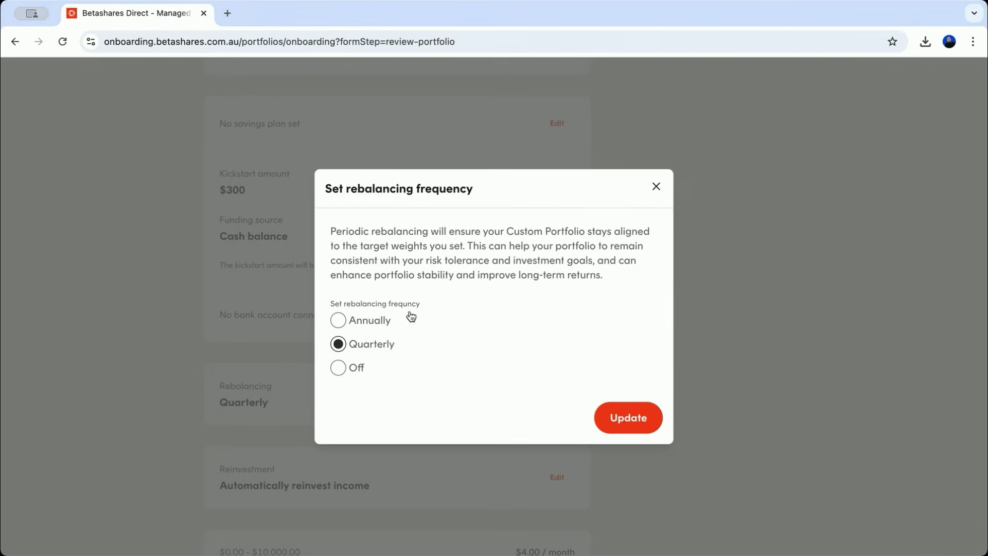
click(352, 327)
click(338, 343)
click(642, 418)
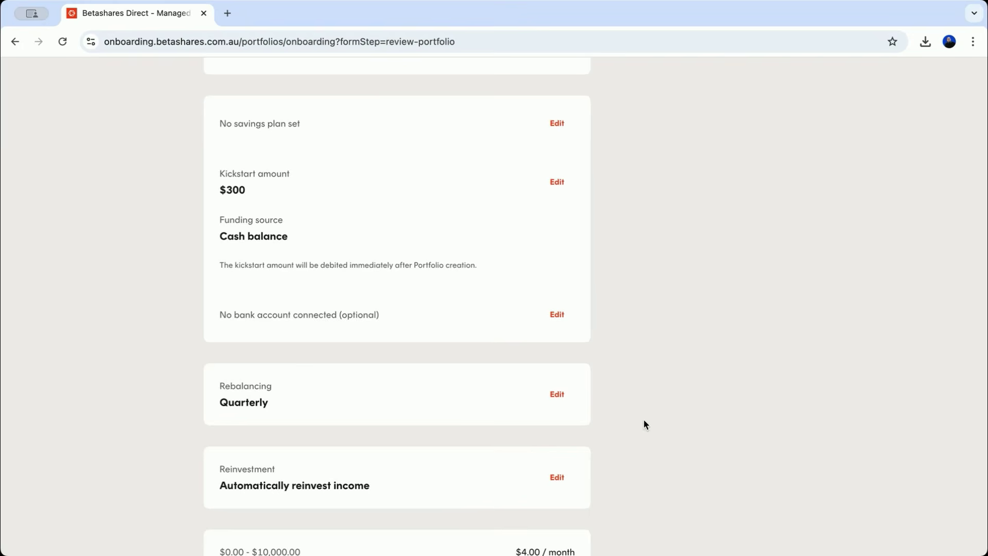
- Try the reinvestment preference that retains income as cash in the Wallet
scroll(552, 407, down, 3)
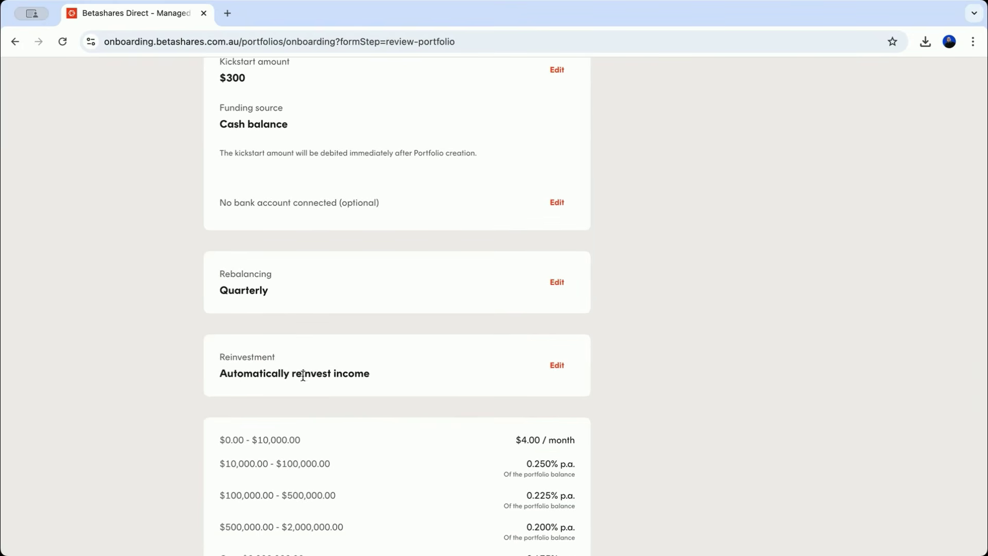
click(557, 365)
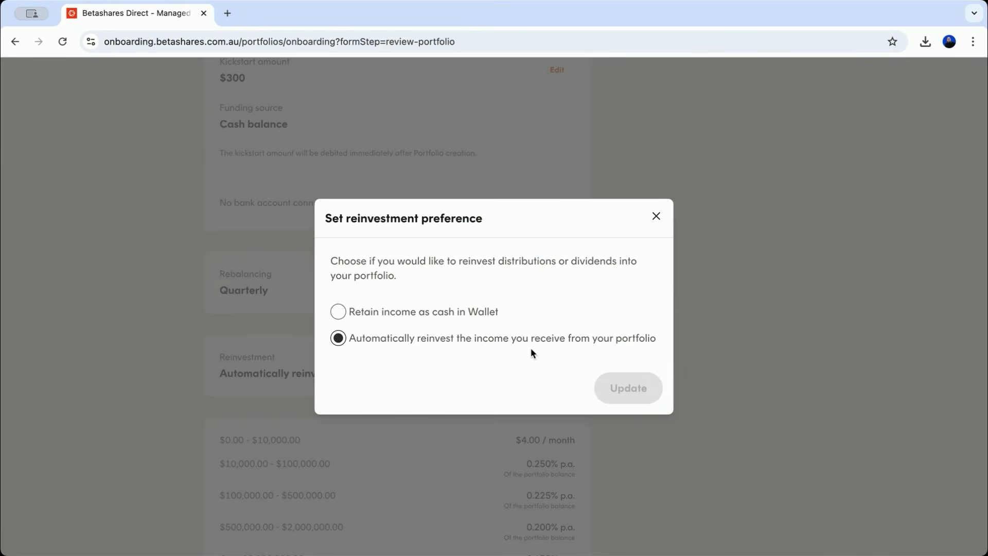
click(337, 313)
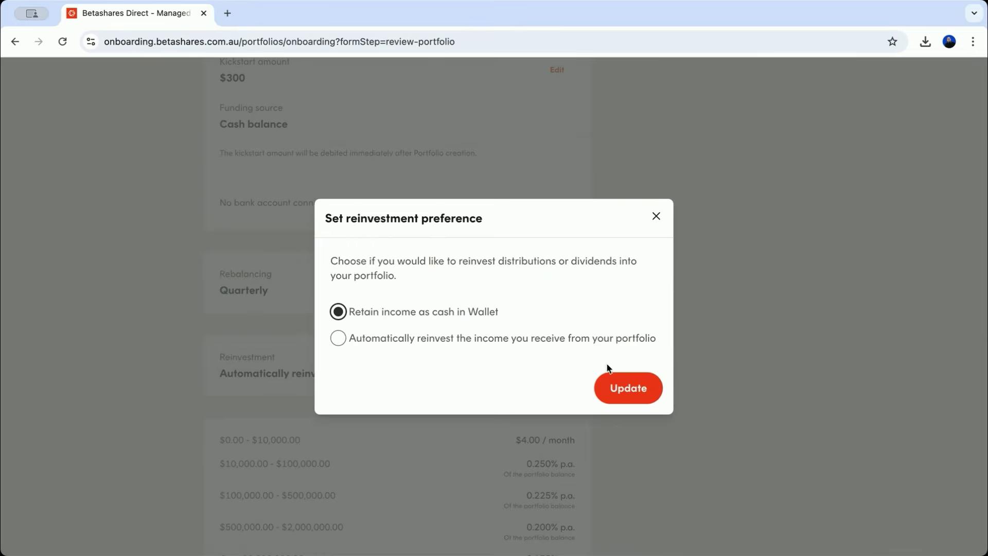
click(620, 390)
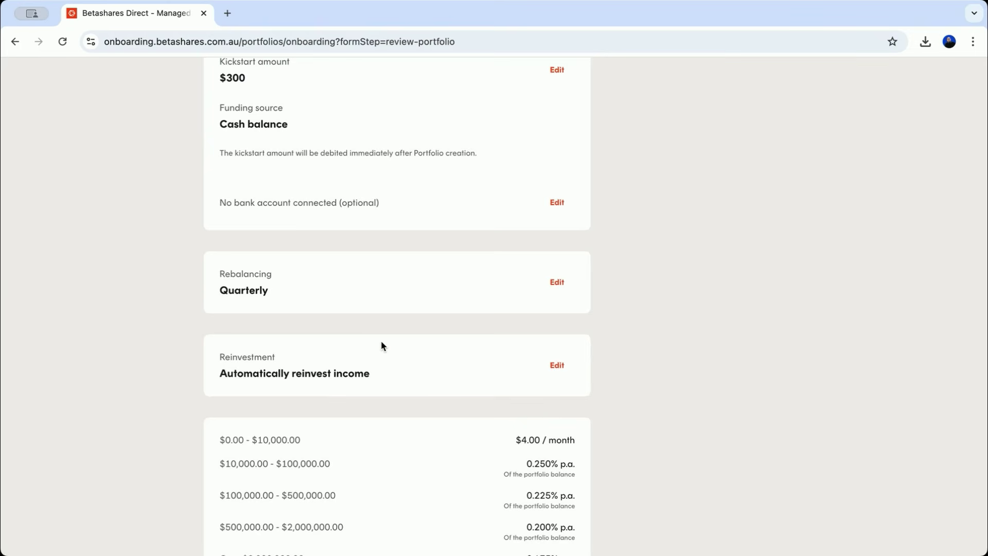
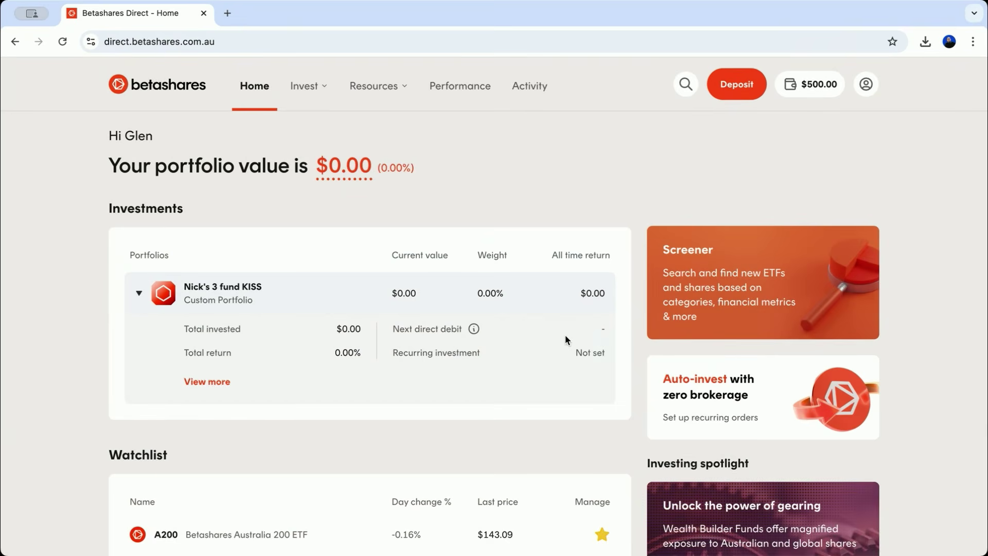
- Open the 3 fund KISS portfolio's details and top it up with $300 from the available cash in the Wallet
click(208, 383)
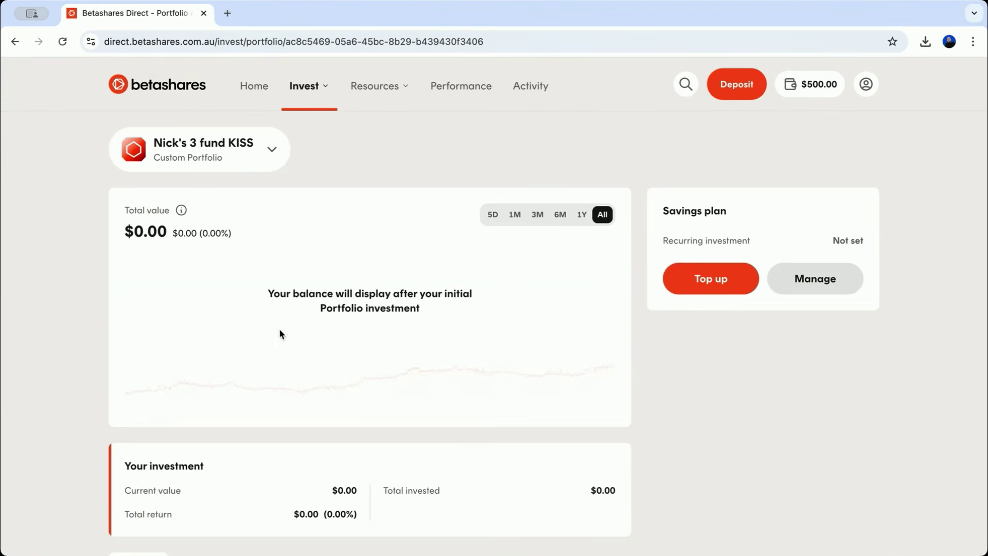
click(700, 286)
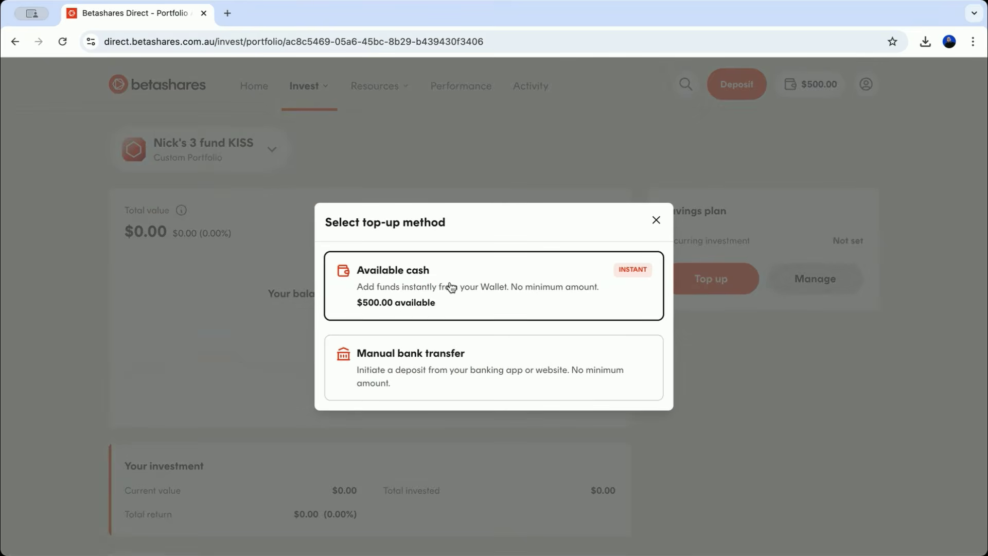
click(451, 304)
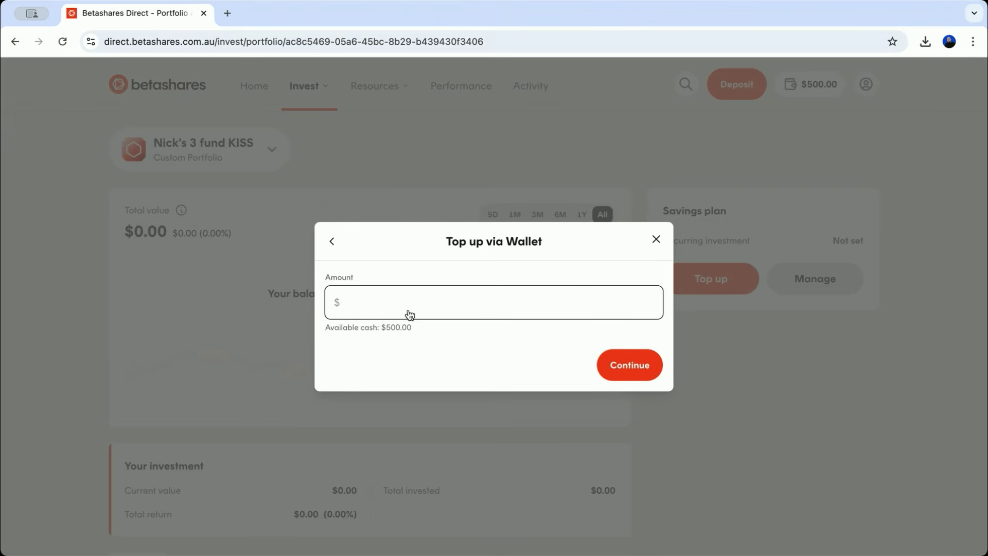
click(607, 356)
click(616, 380)
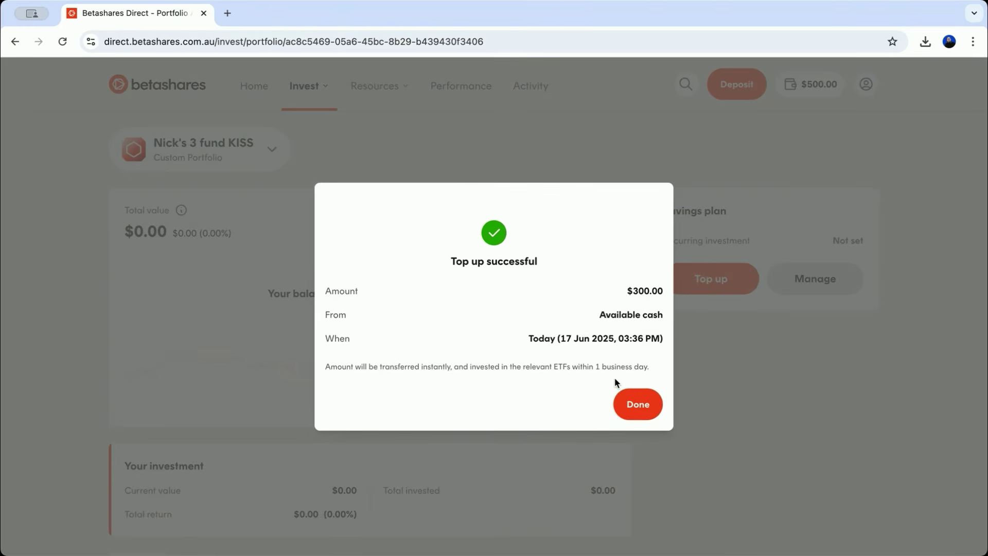
click(637, 400)
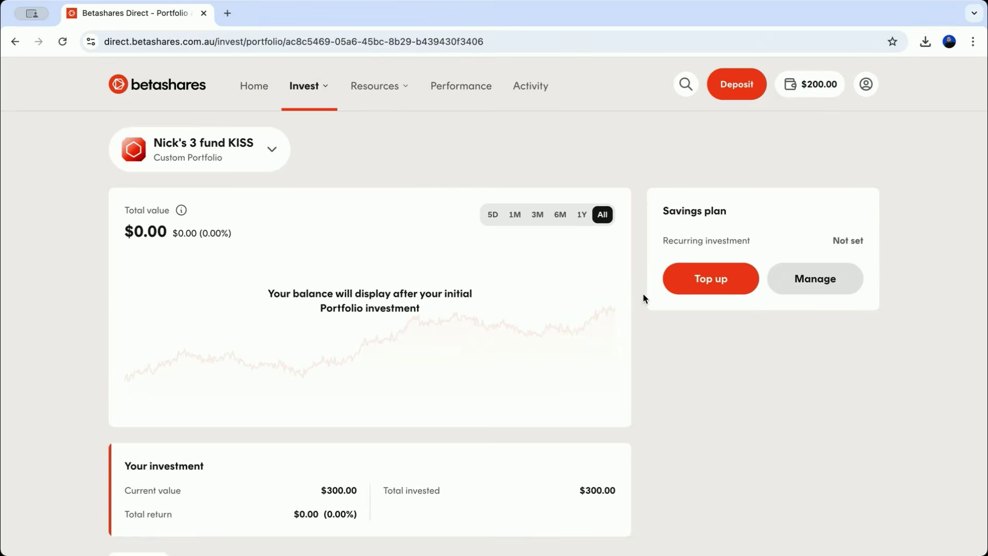
- Examine the portfolio's holdings, target allocation and the list of existing portfolios
scroll(395, 199, down, 3)
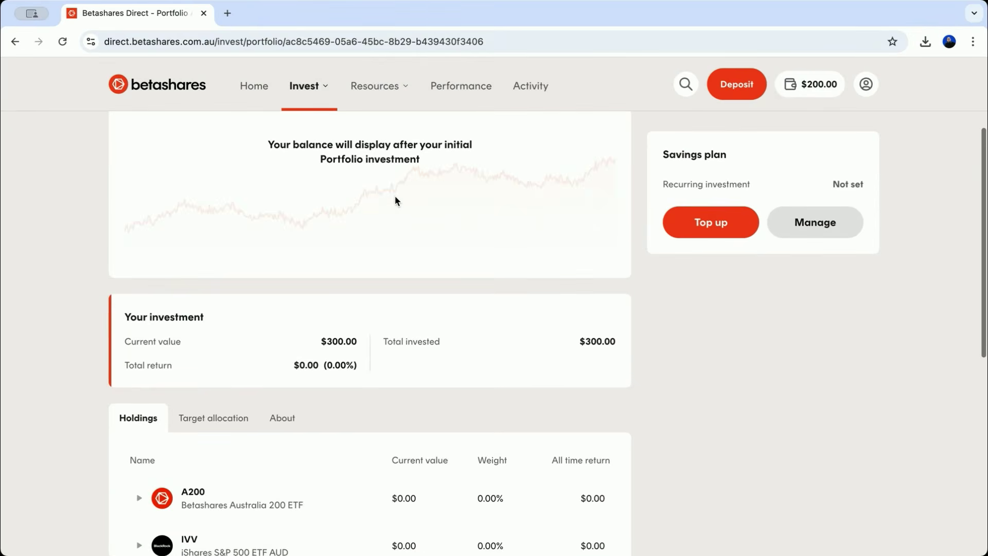
scroll(395, 200, down, 3)
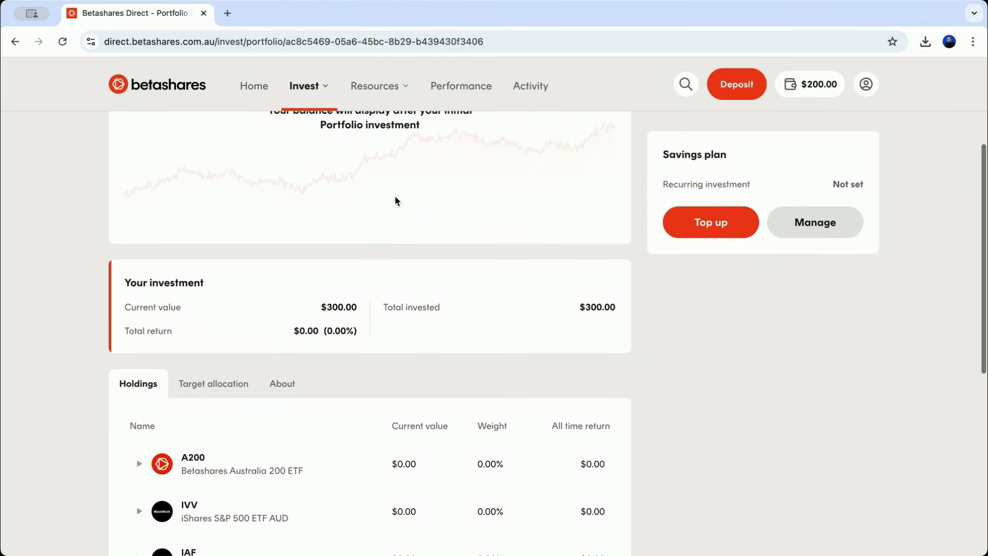
scroll(396, 200, down, 2)
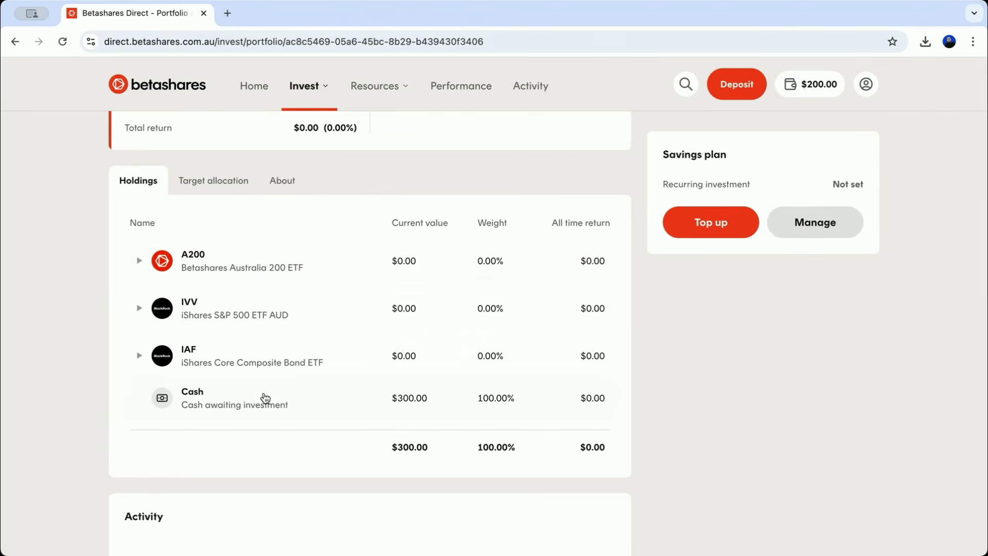
click(222, 179)
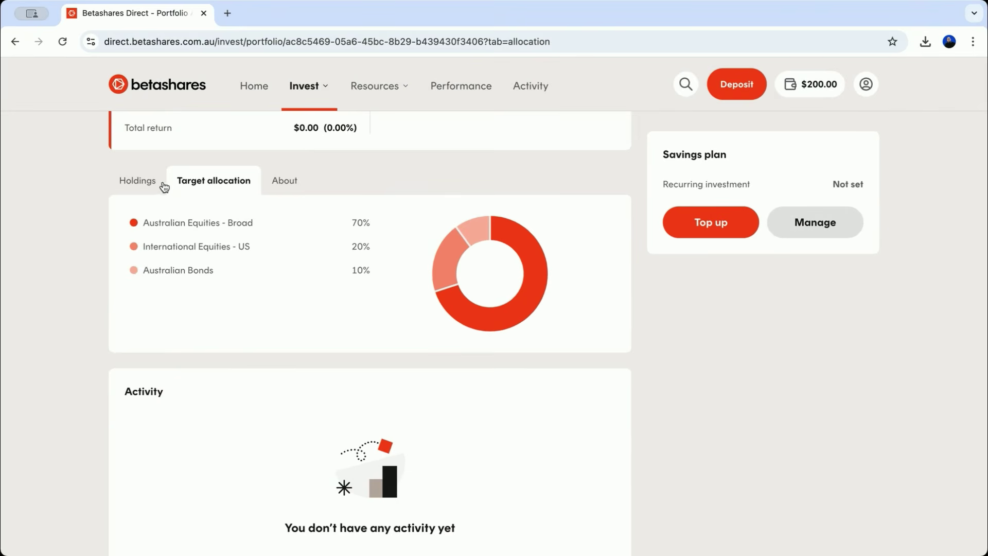
click(144, 187)
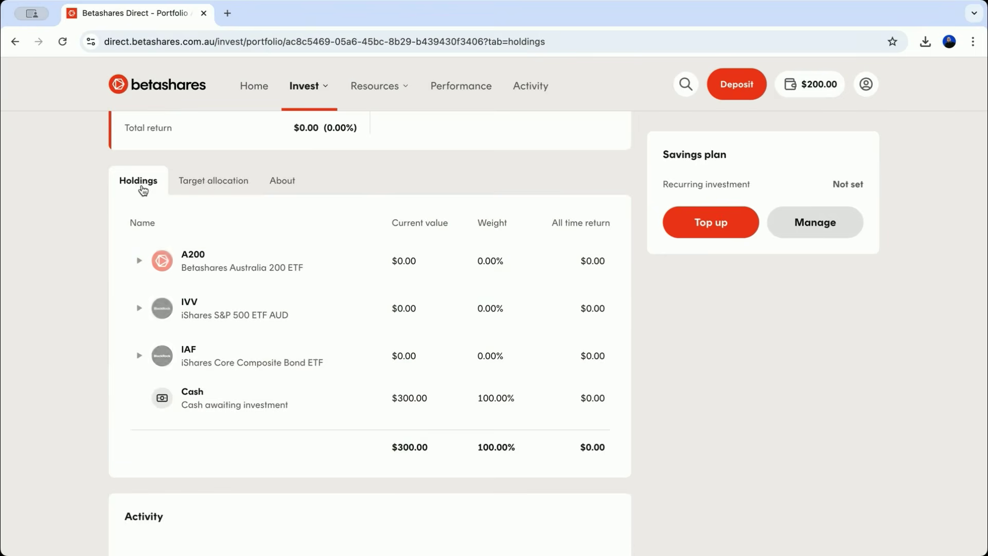
click(210, 190)
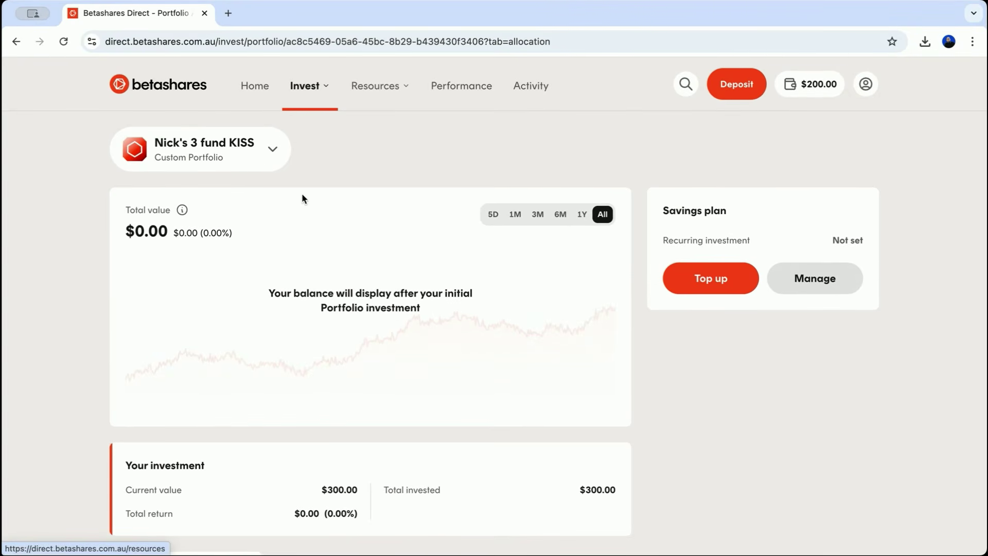
click(270, 150)
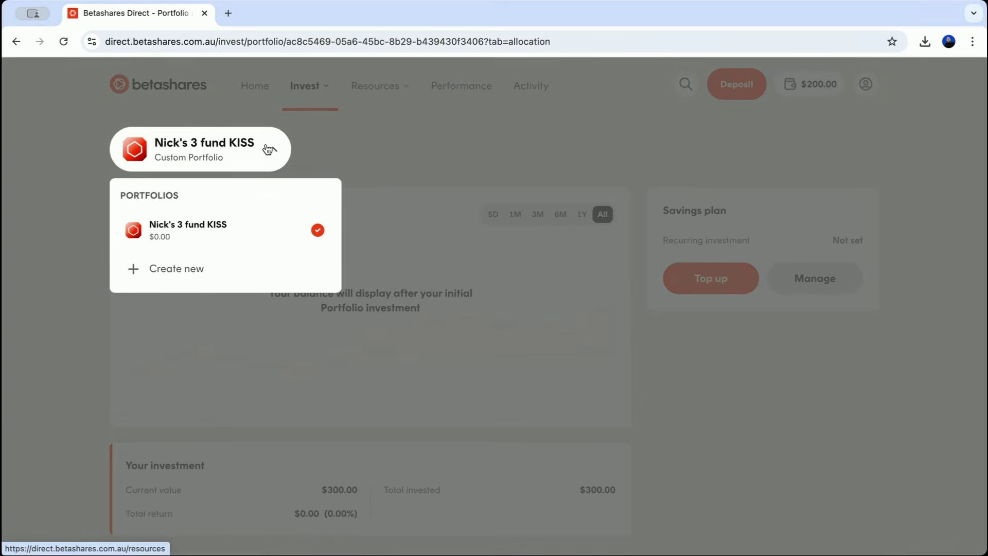
click(220, 234)
- Search the Explore page for "macq" and open the Macquarie Group (MQG) share
mouse_move(322, 93)
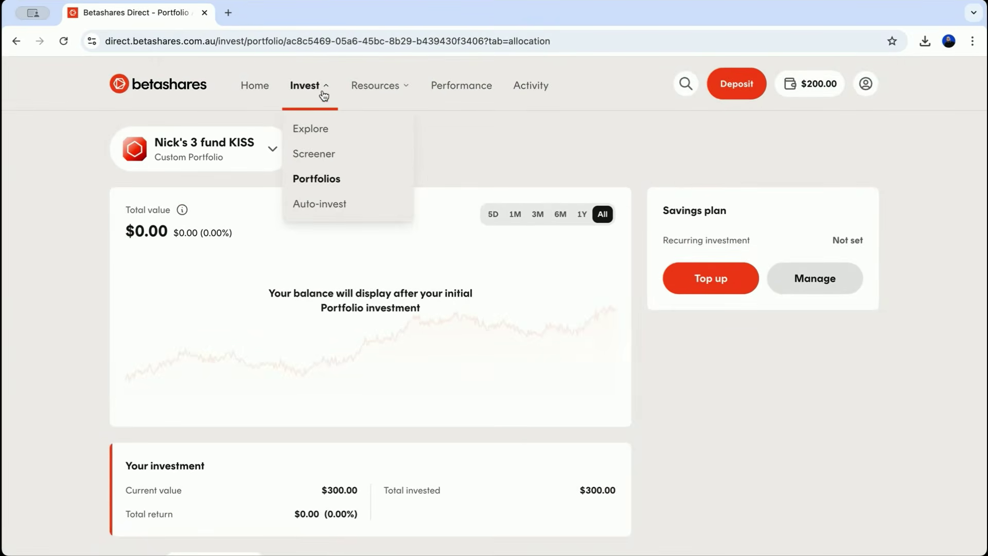
click(312, 130)
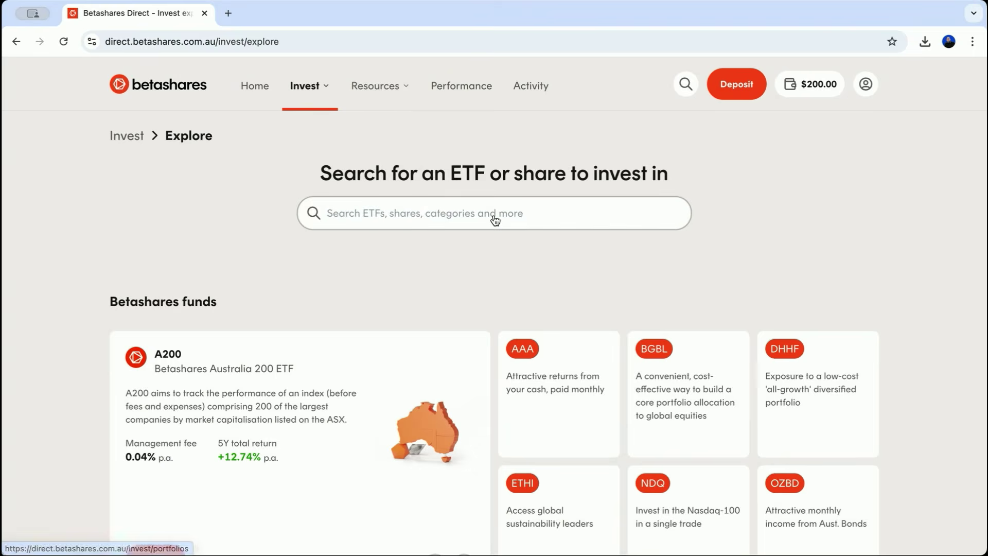
click(493, 218)
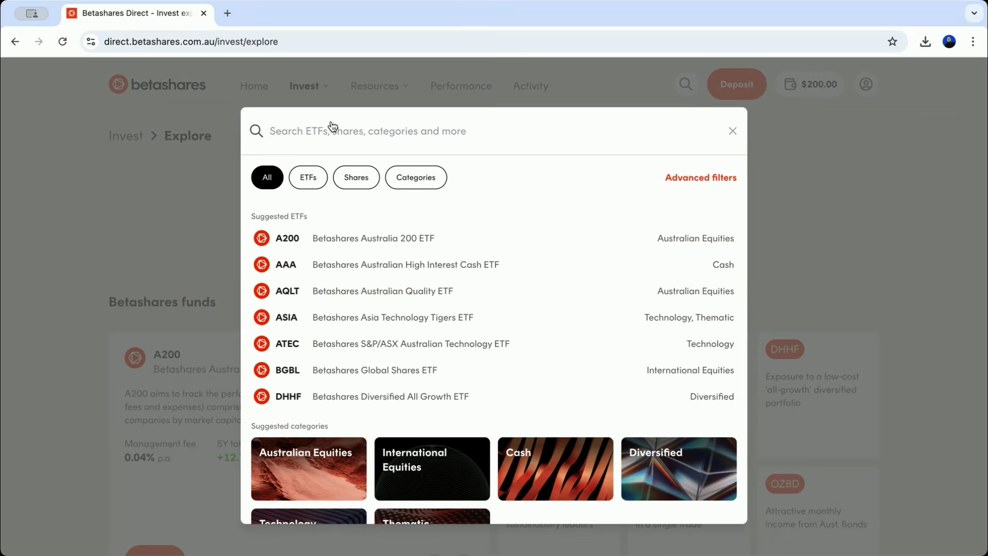
text(mac)
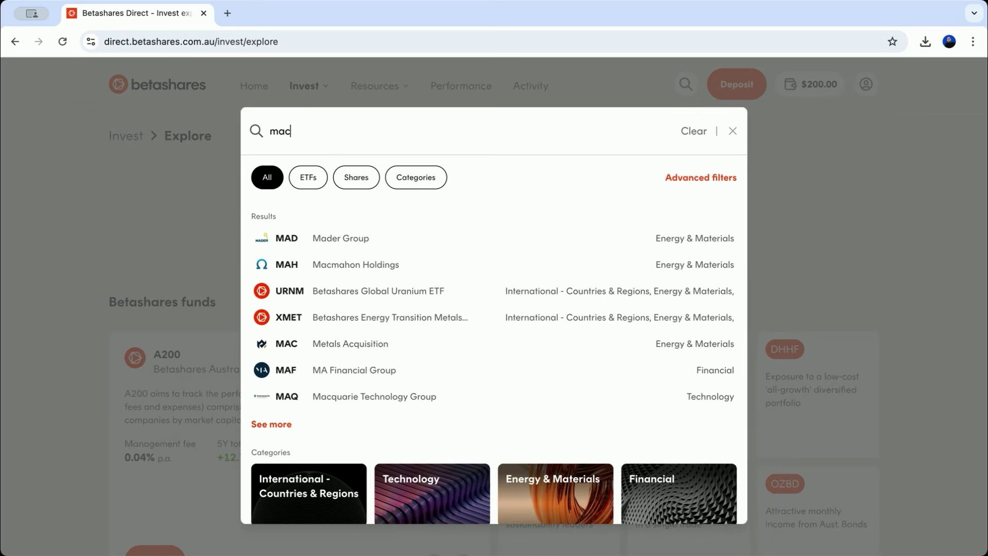
text(q)
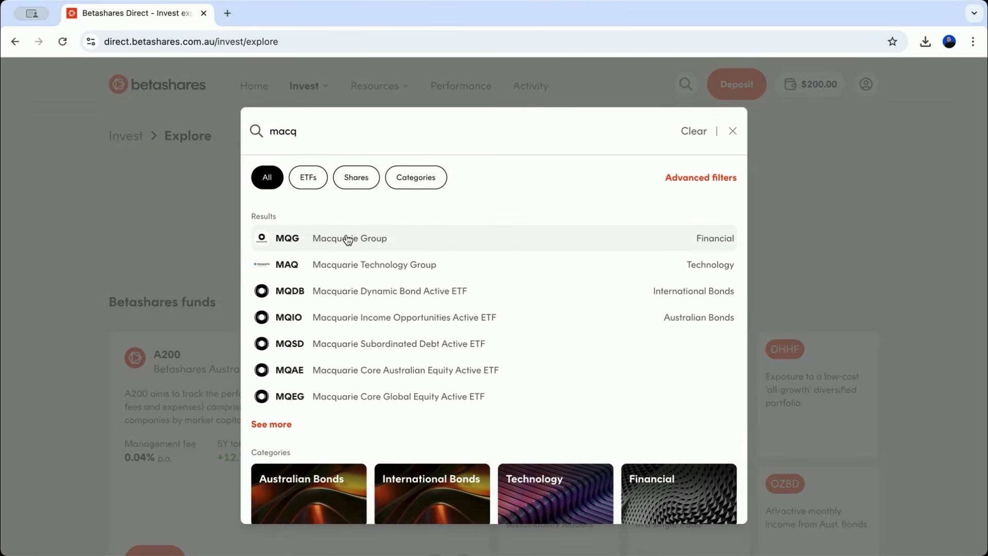
click(347, 239)
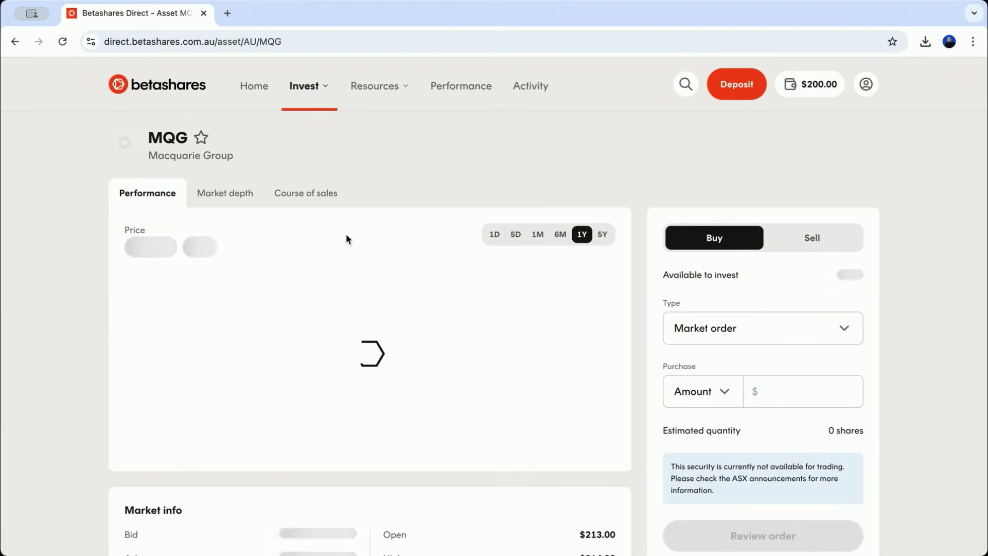
- Fill in a buy order for Macquarie Group as a market order with a purchase amount of $50
click(775, 383)
text(30)
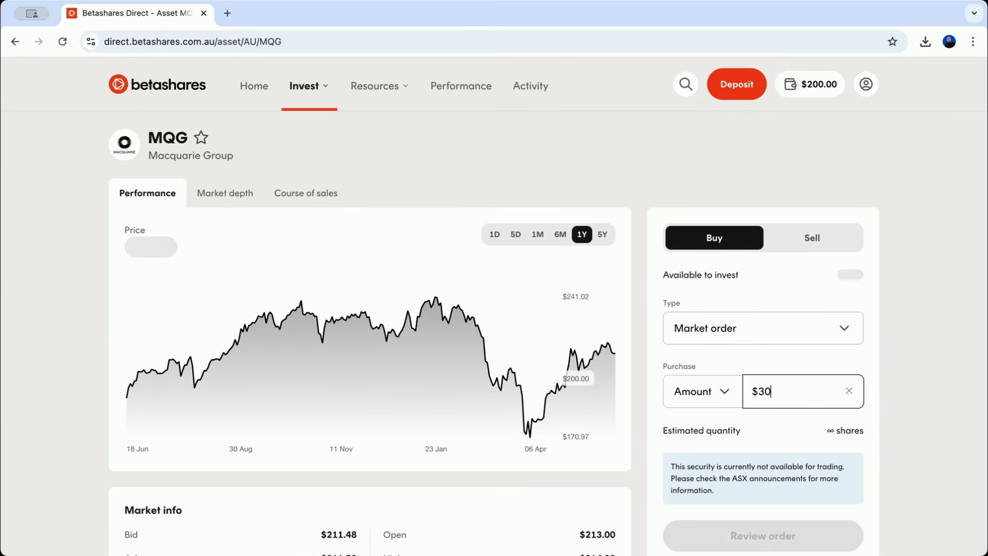
text(50)
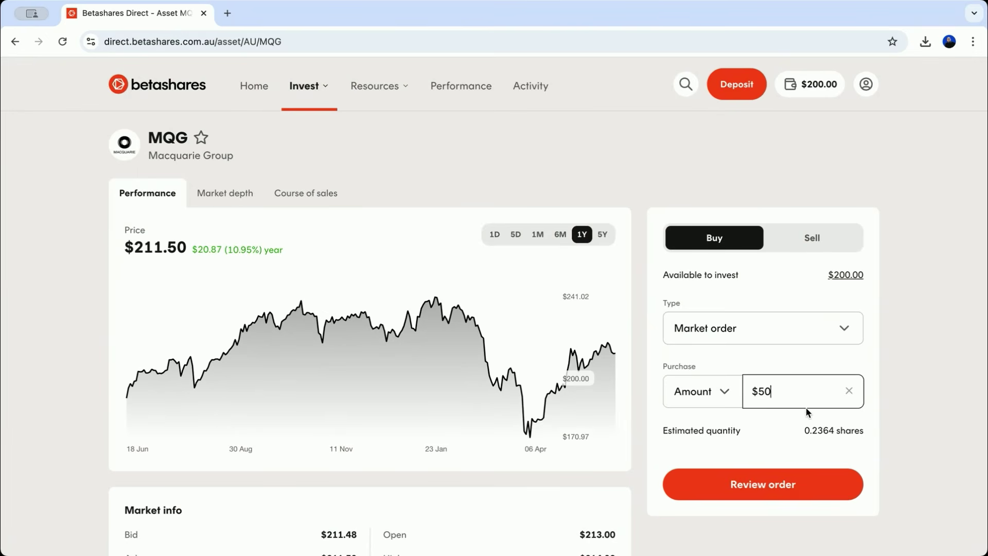
click(753, 337)
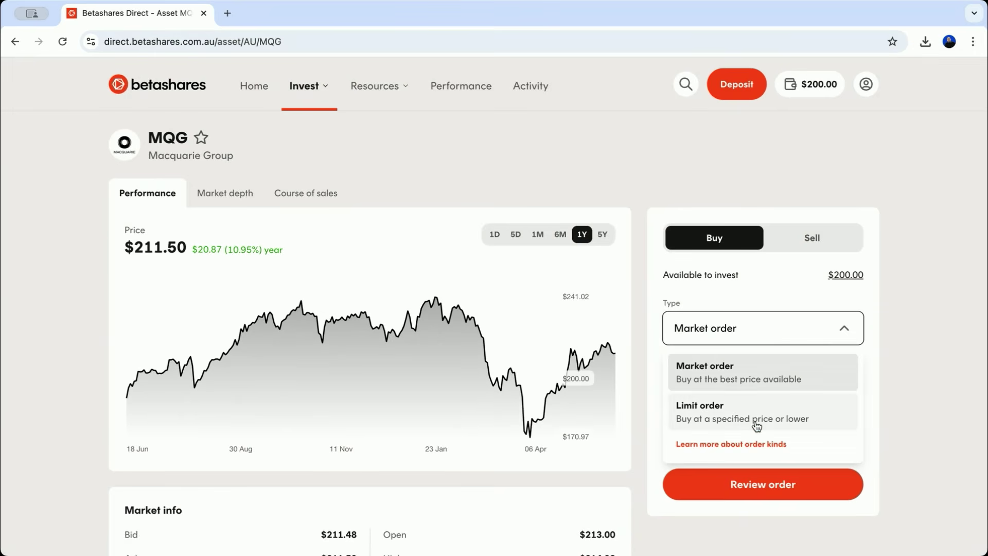
click(762, 368)
click(795, 398)
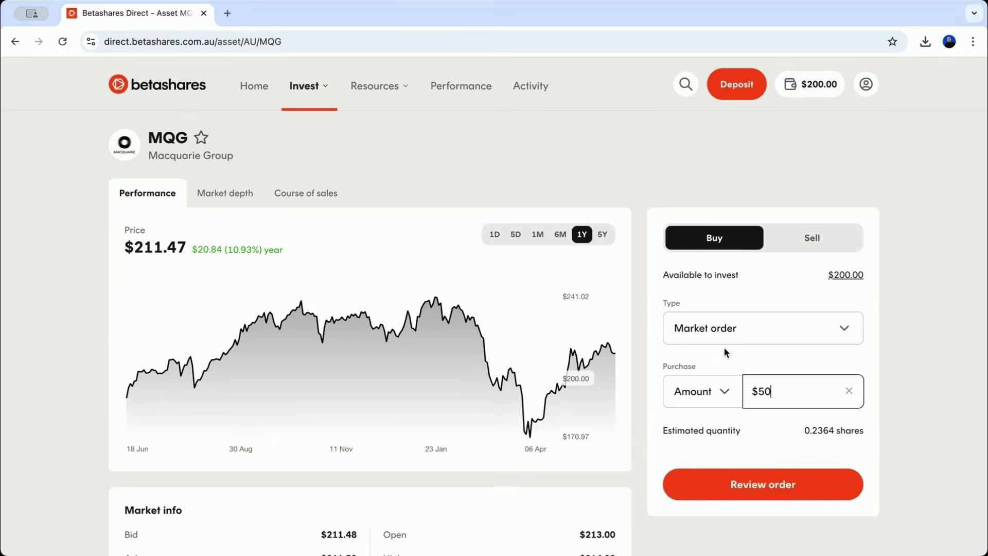
scroll(725, 347, down, 1)
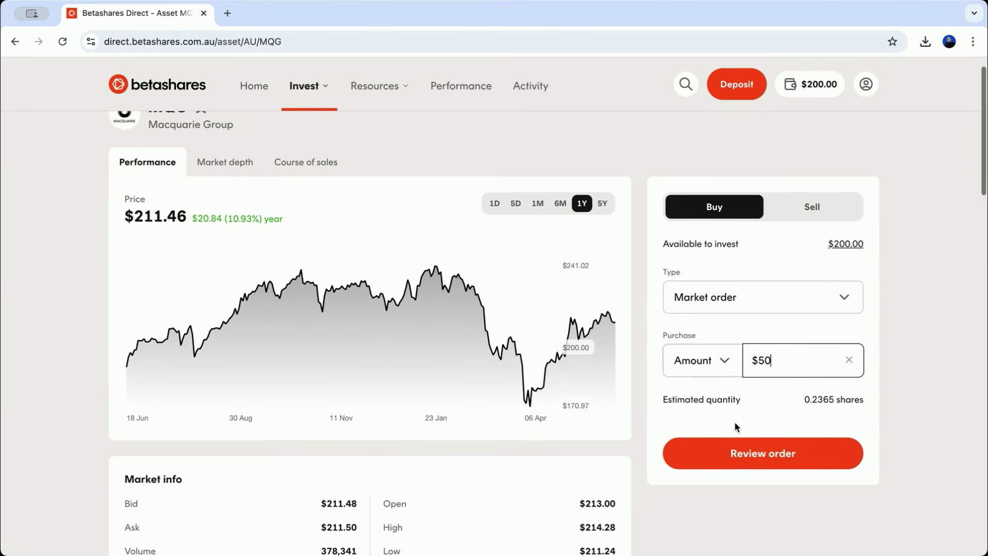
- Review and confirm the $50 Macquarie Group market order, acknowledging the fractional investing notice, and close the order summary
click(738, 456)
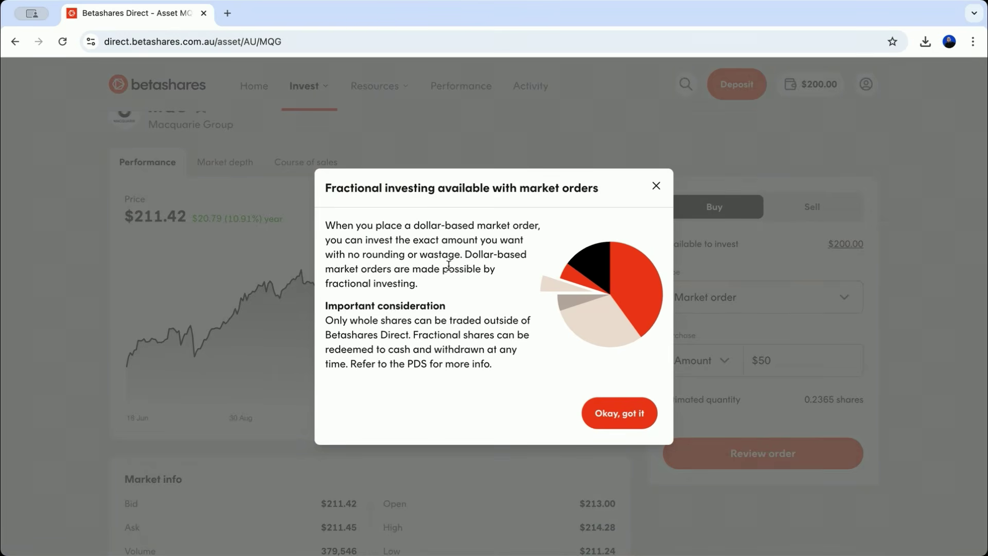
click(622, 411)
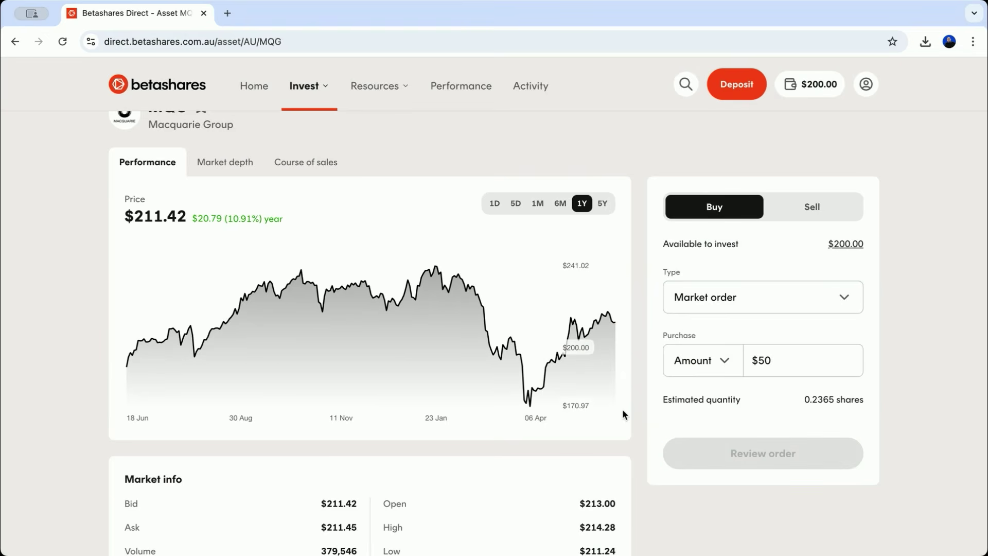
key(Return)
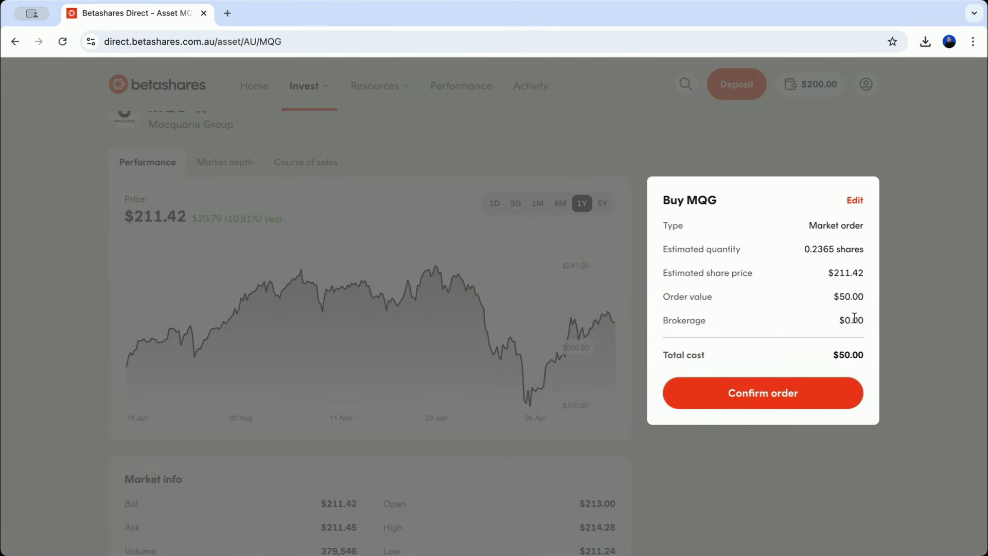
click(756, 397)
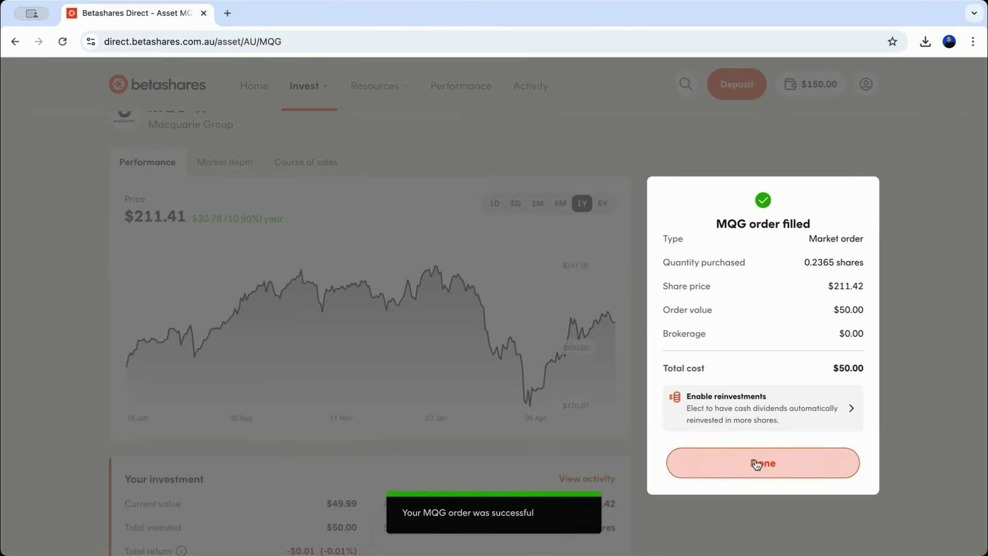
click(763, 460)
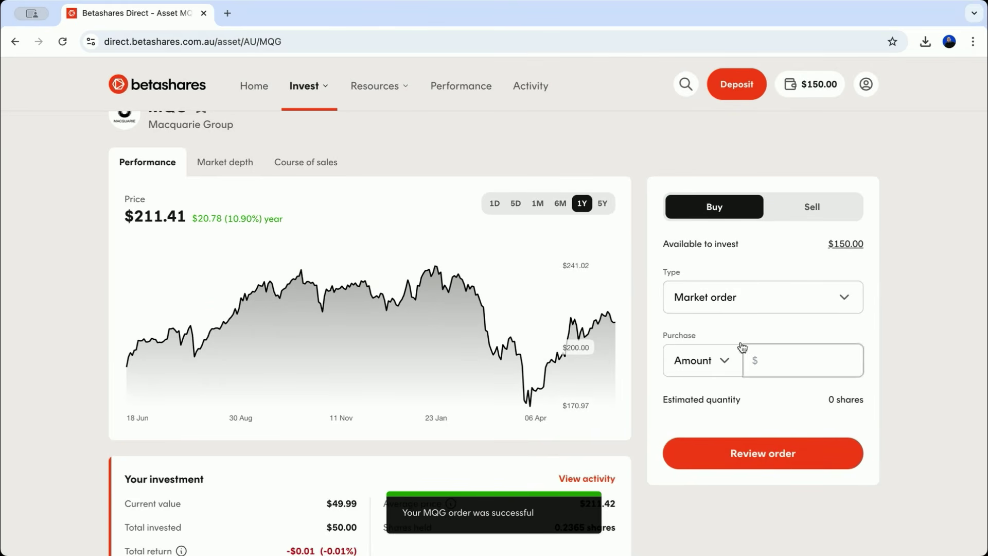
scroll(144, 136, down, 2)
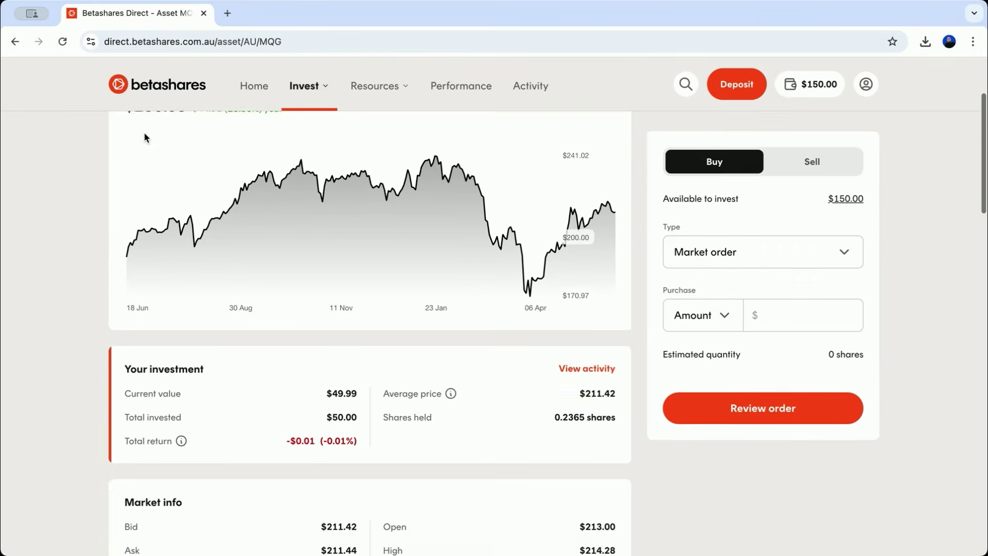
scroll(221, 125, up, 3)
- Return to the Explore page, search for "jb" and open the JB Hi-Fi (JBH) share
click(305, 87)
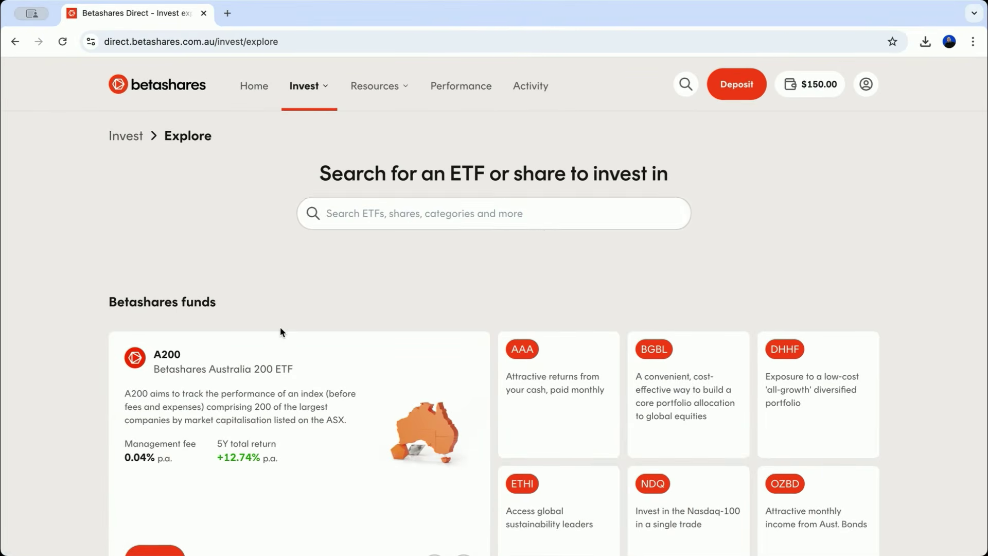
scroll(280, 326, down, 2)
scroll(280, 327, up, 2)
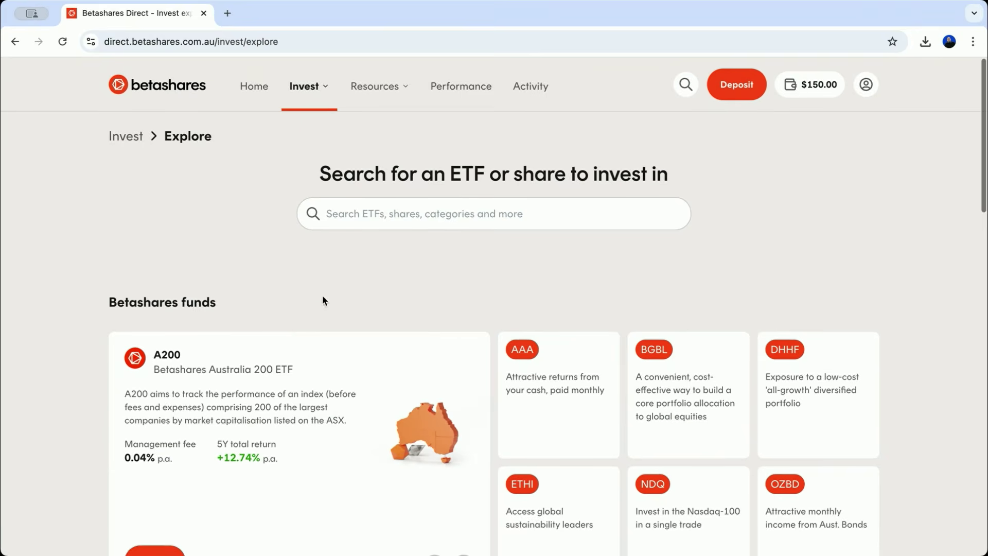
click(361, 217)
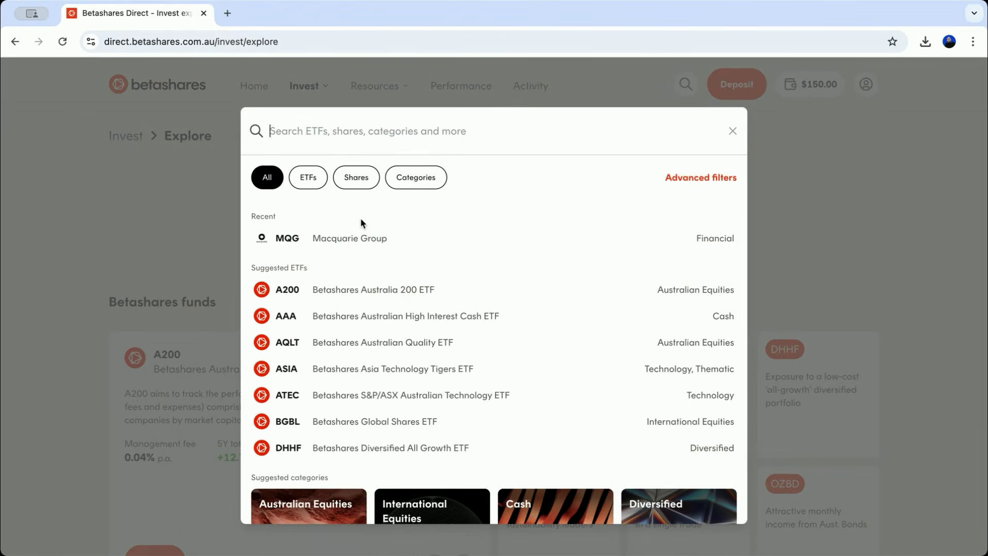
text(jb)
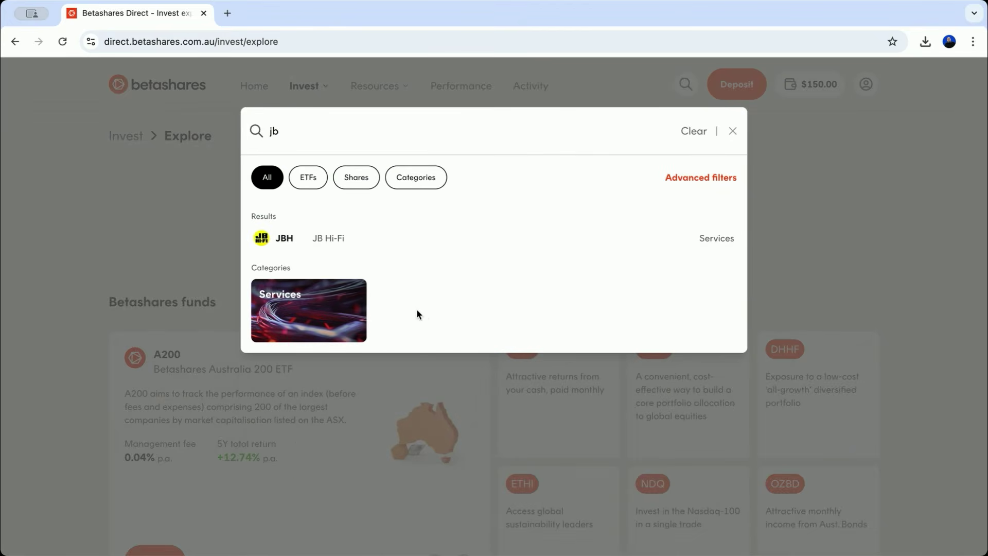
click(333, 239)
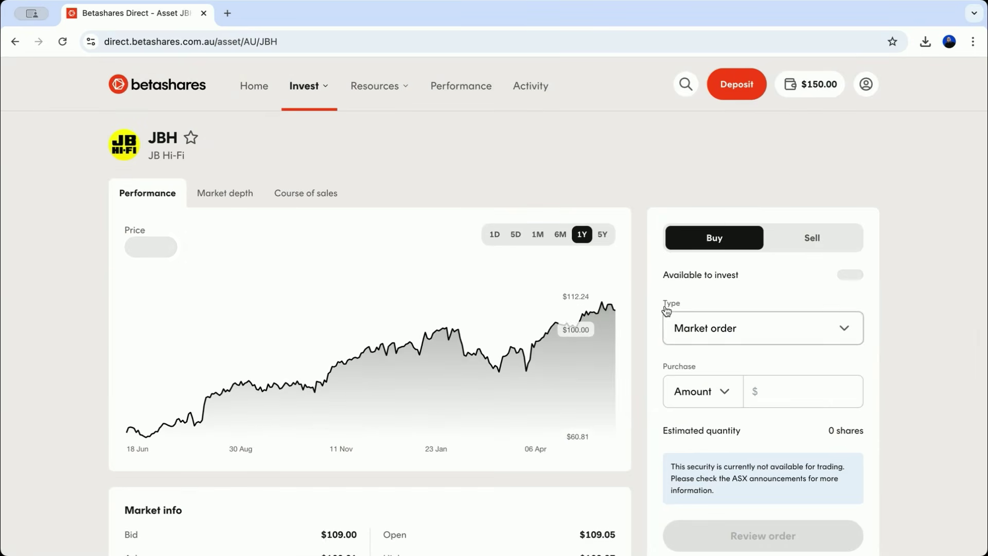
- Place a market buy order for JB Hi-Fi with a purchase amount of $50 and close the order summary
click(789, 403)
text(50)
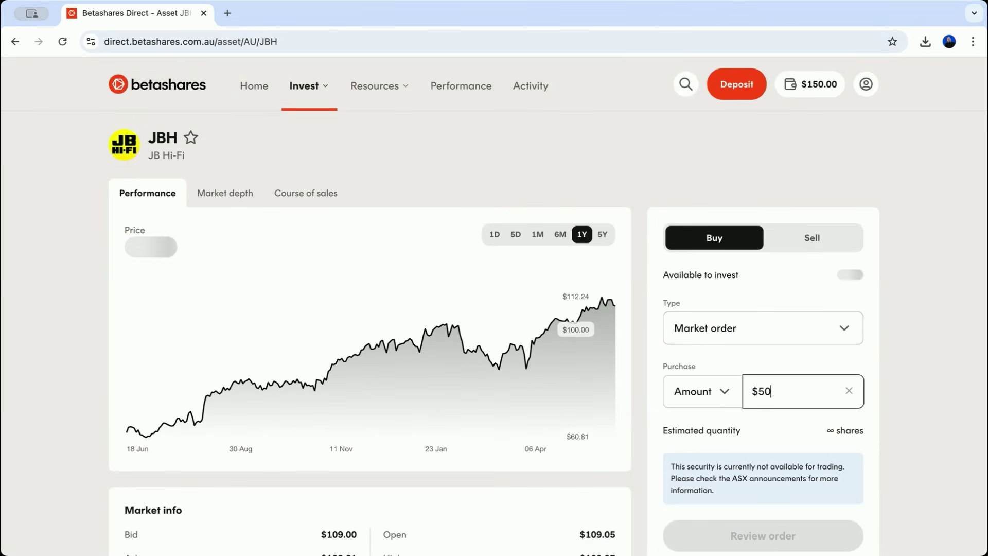
click(766, 476)
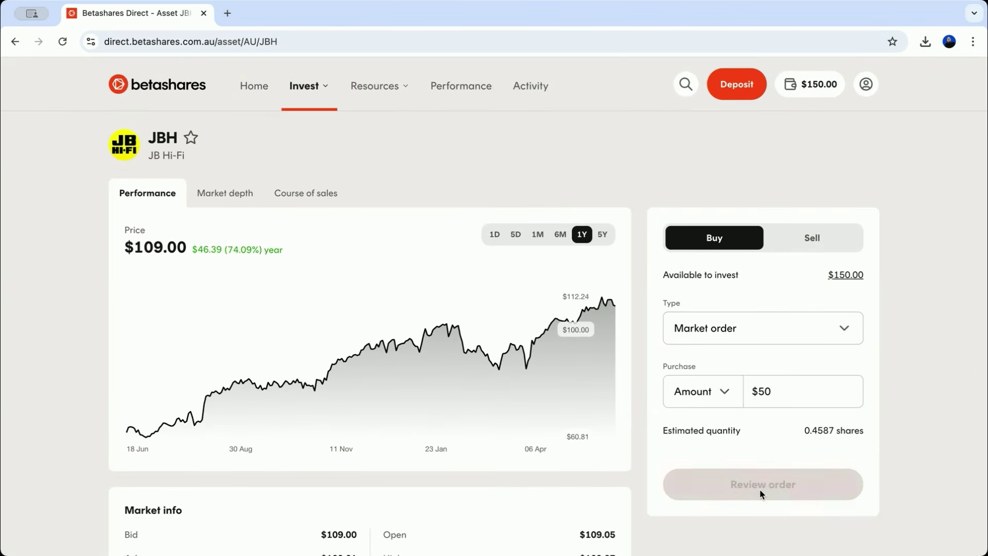
click(741, 422)
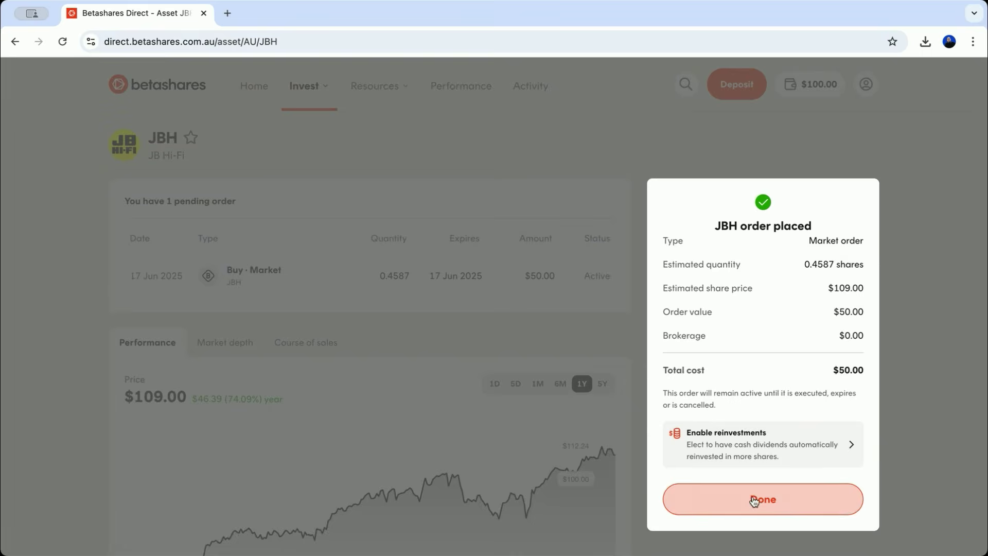
click(754, 499)
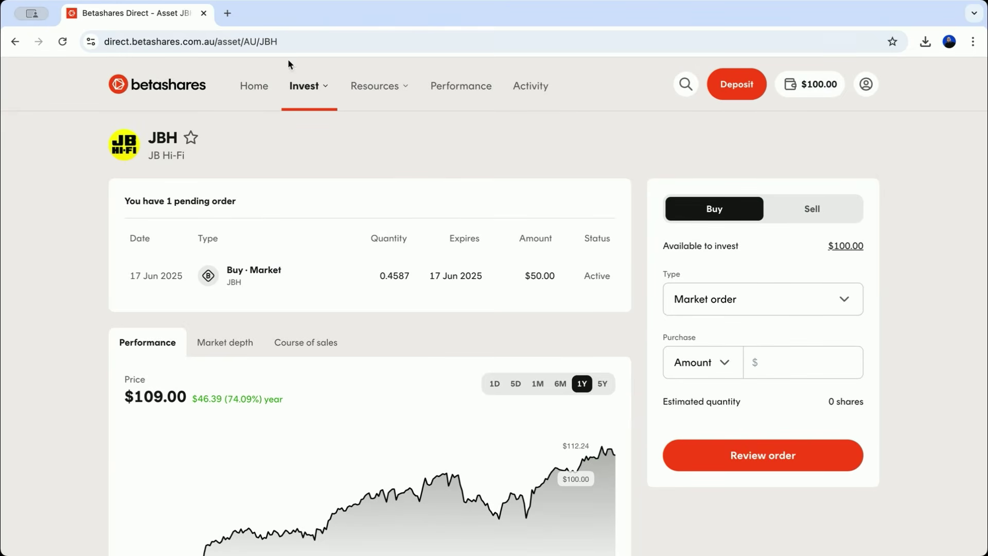
- Go back to the Explore page and open the Technology category from the search suggestions
click(301, 96)
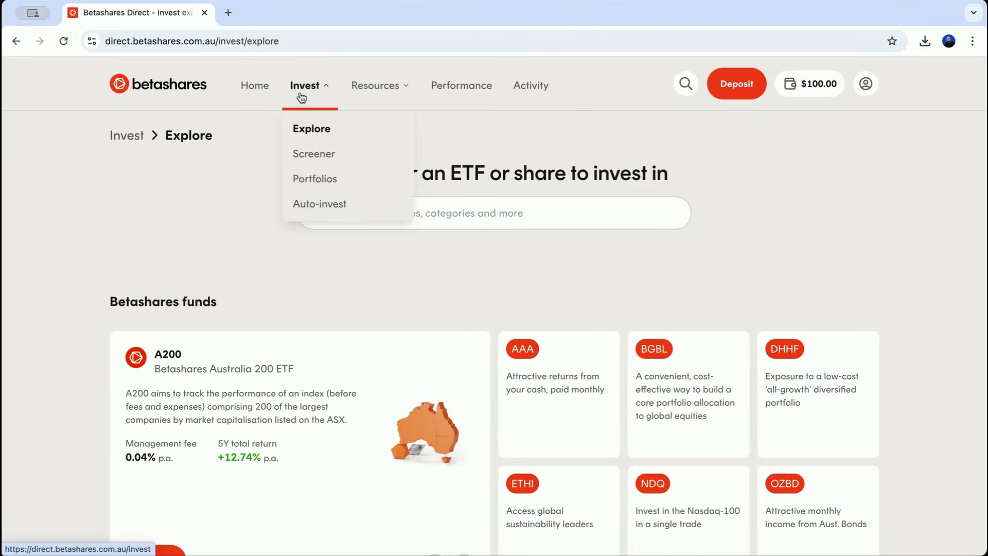
click(483, 212)
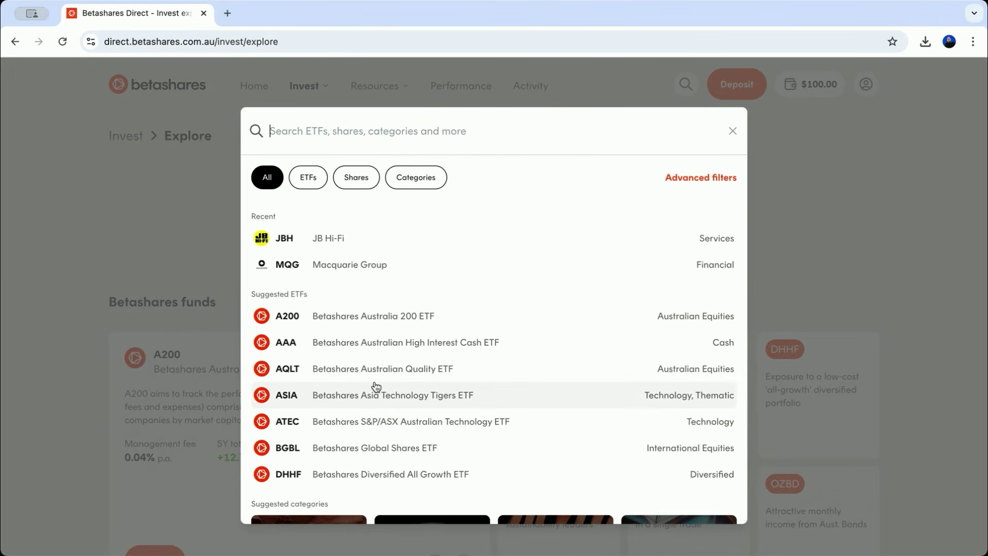
scroll(375, 386, down, 3)
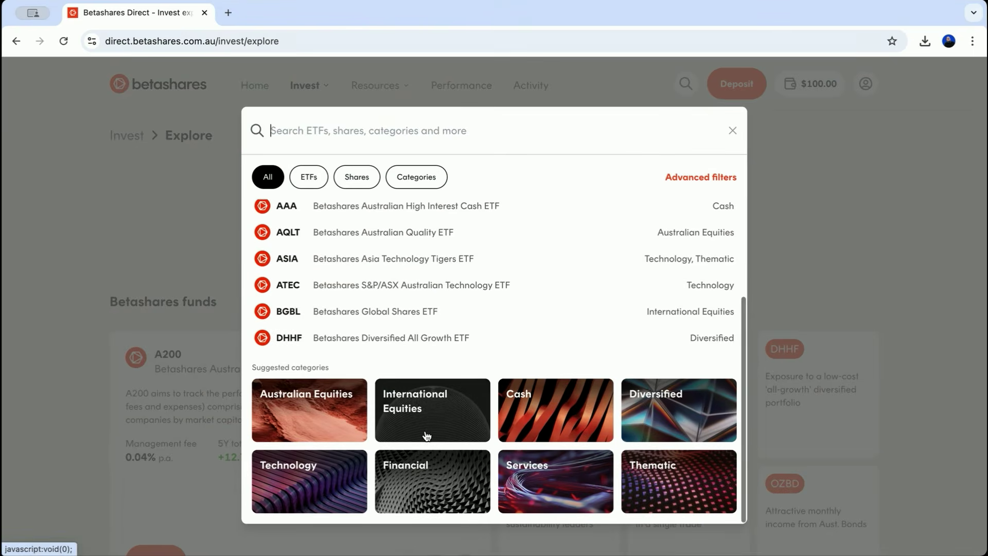
click(310, 484)
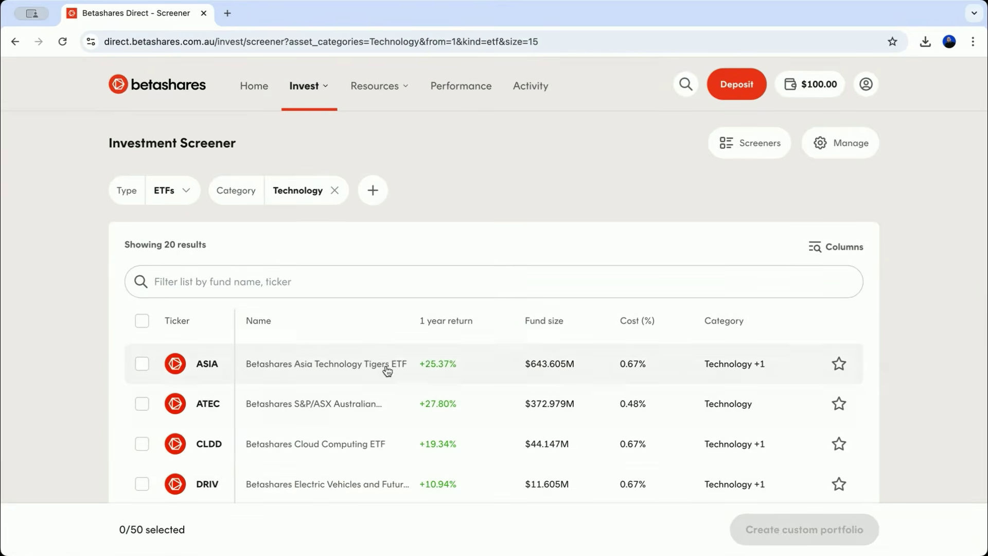
- Examine the Technology ETFs in the Investment Screener, including their returns, fund sizes and costs
scroll(393, 366, down, 2)
scroll(393, 364, down, 10)
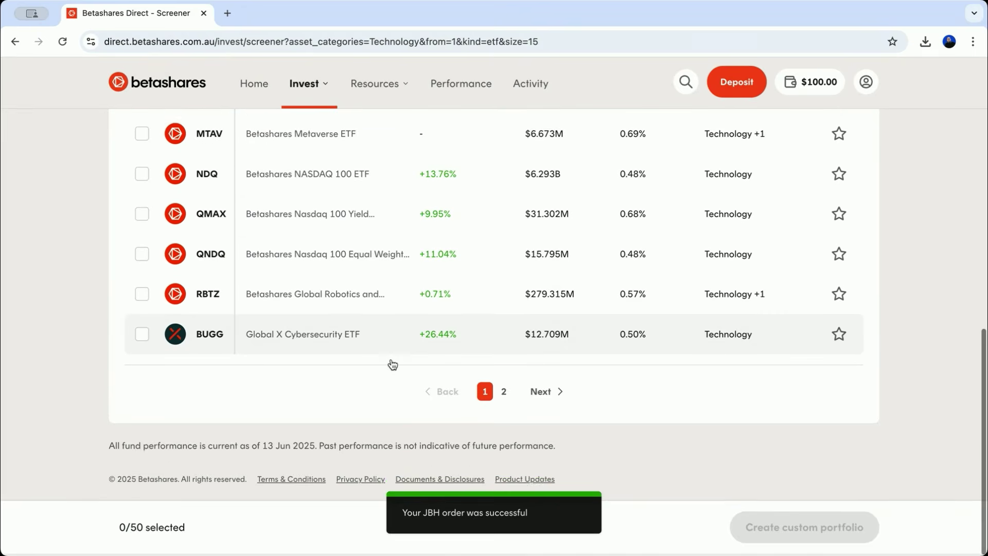
scroll(393, 365, up, 4)
scroll(393, 364, up, 8)
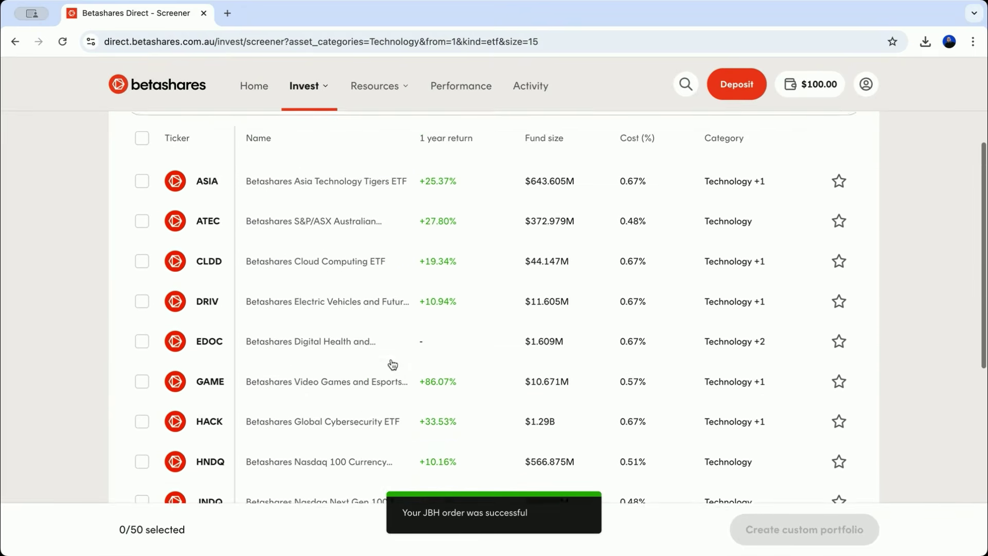
scroll(392, 364, down, 2)
scroll(392, 364, down, 9)
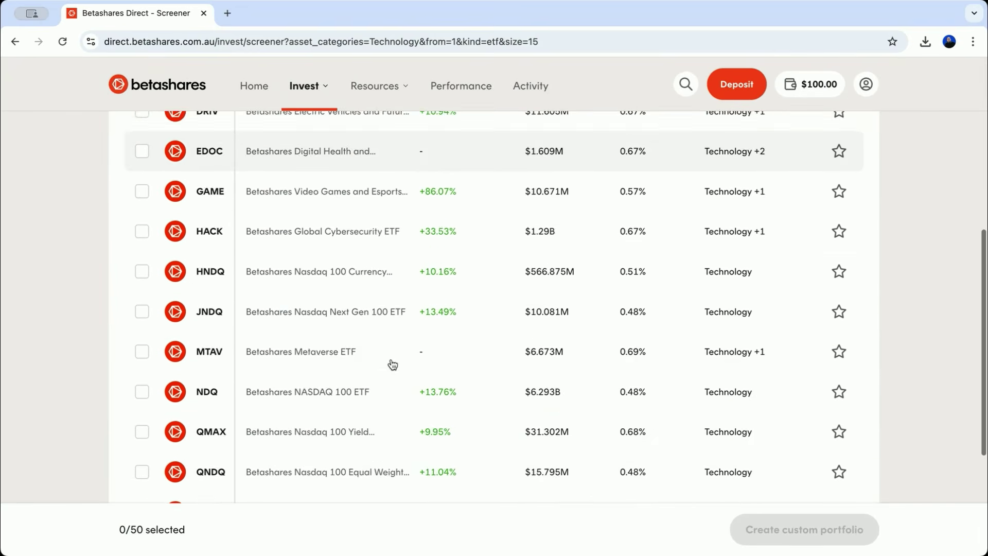
scroll(393, 364, up, 11)
scroll(243, 149, down, 1)
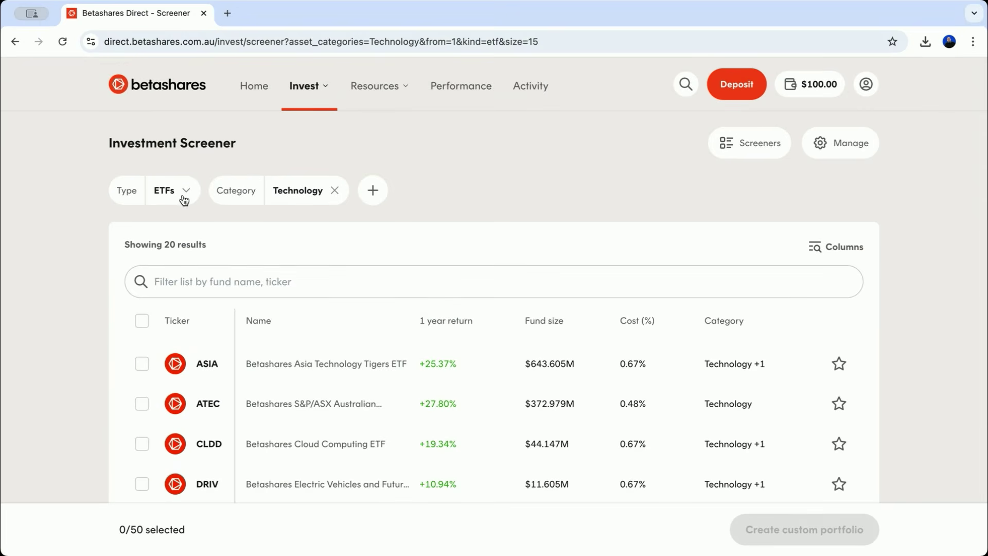
- Replace the screener's Technology filter with a Category filter for Diversified, Currency and Gold & Commodities
click(284, 200)
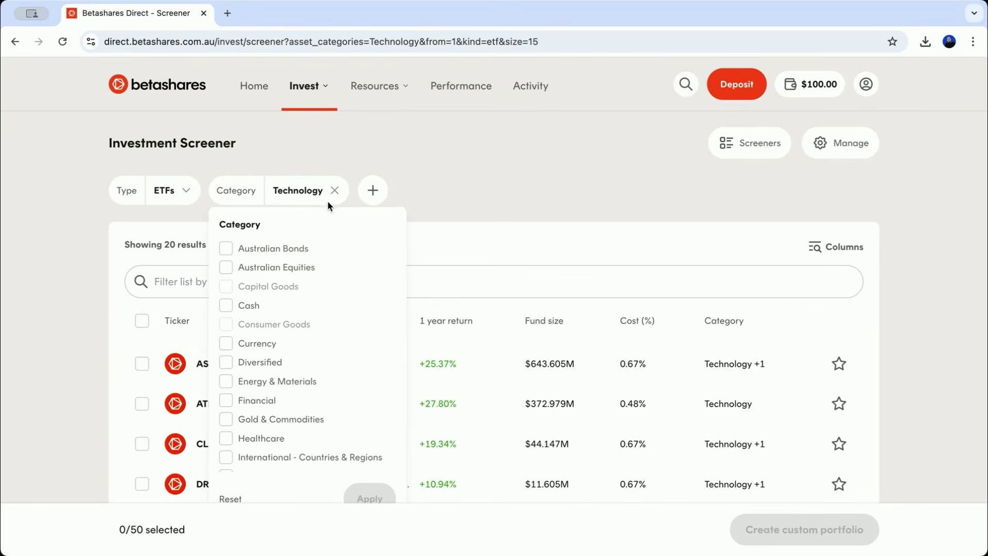
click(335, 191)
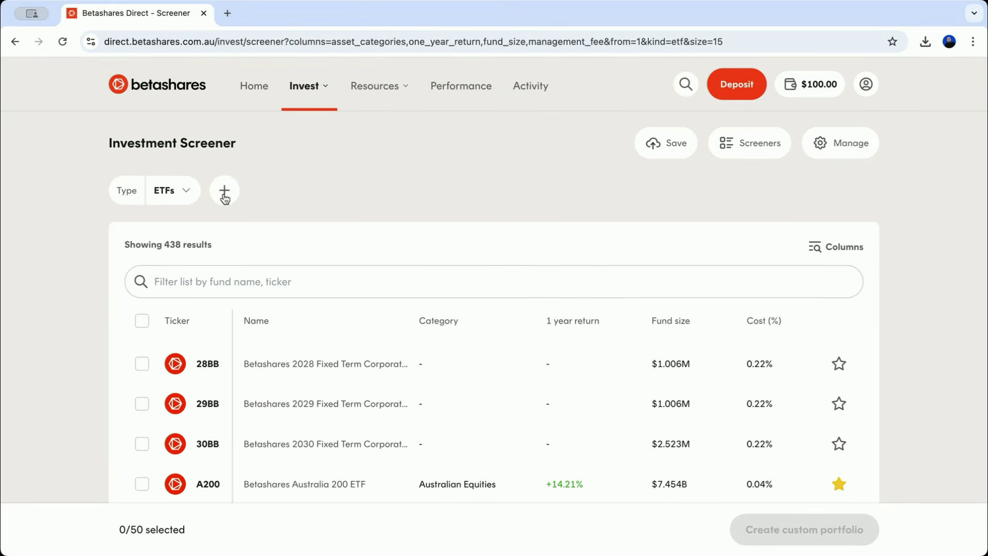
click(224, 190)
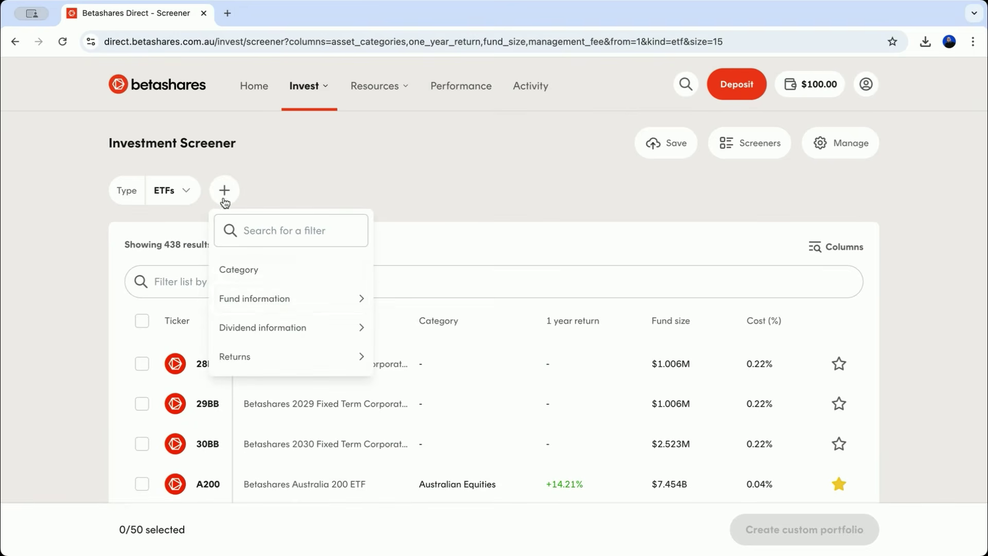
click(268, 270)
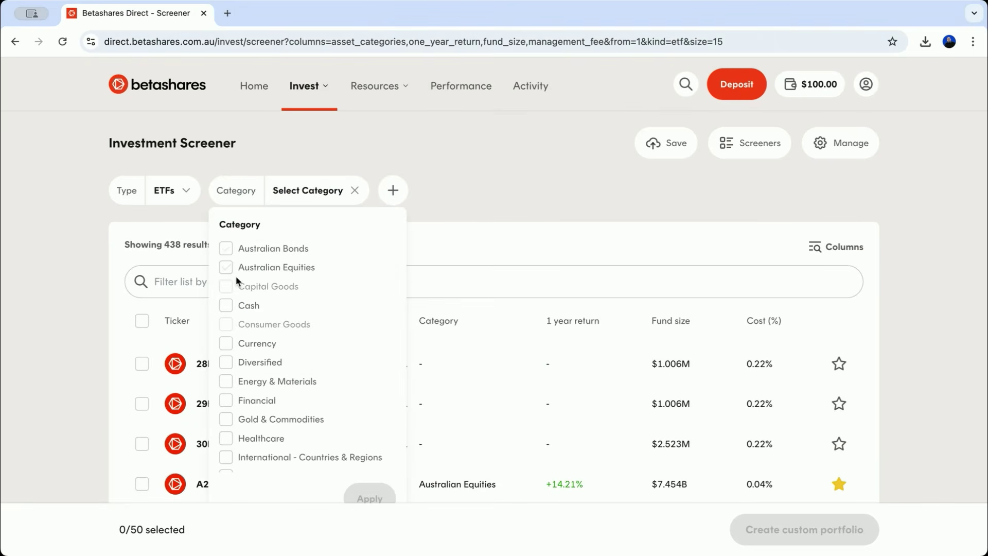
click(226, 363)
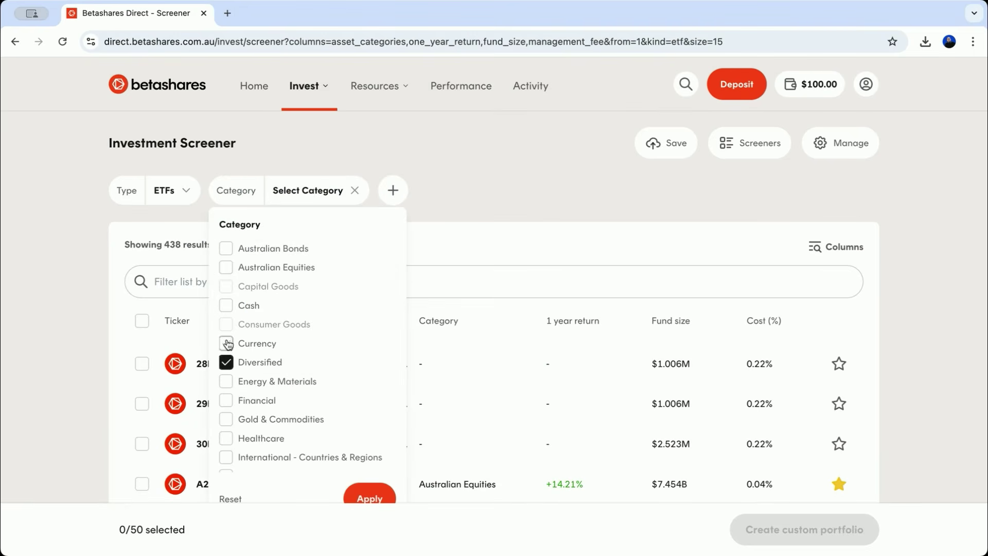
click(228, 344)
click(226, 419)
click(376, 498)
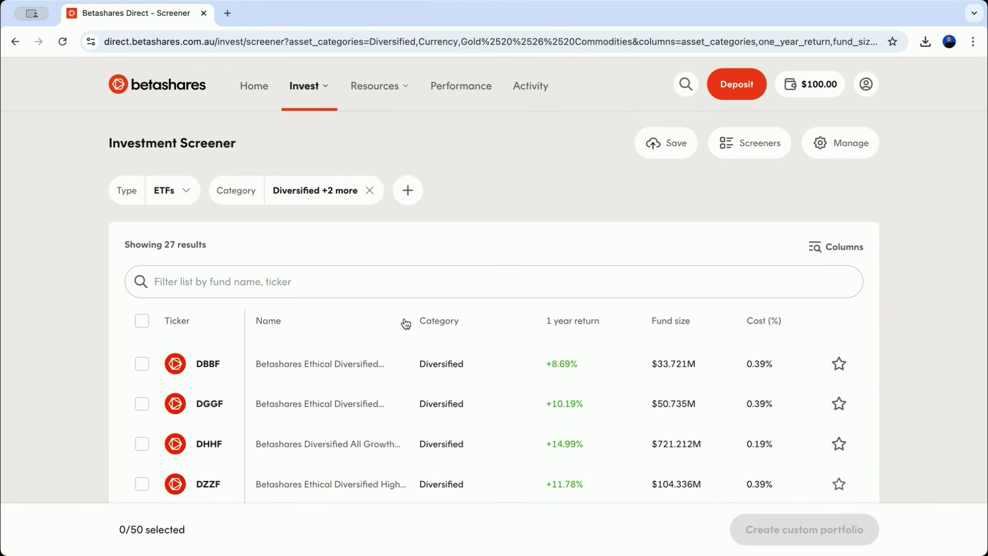
- Filter the ETF list by "gold" and select the Global X Physical Gold (GOLD) fund
scroll(403, 325, down, 3)
scroll(406, 323, down, 5)
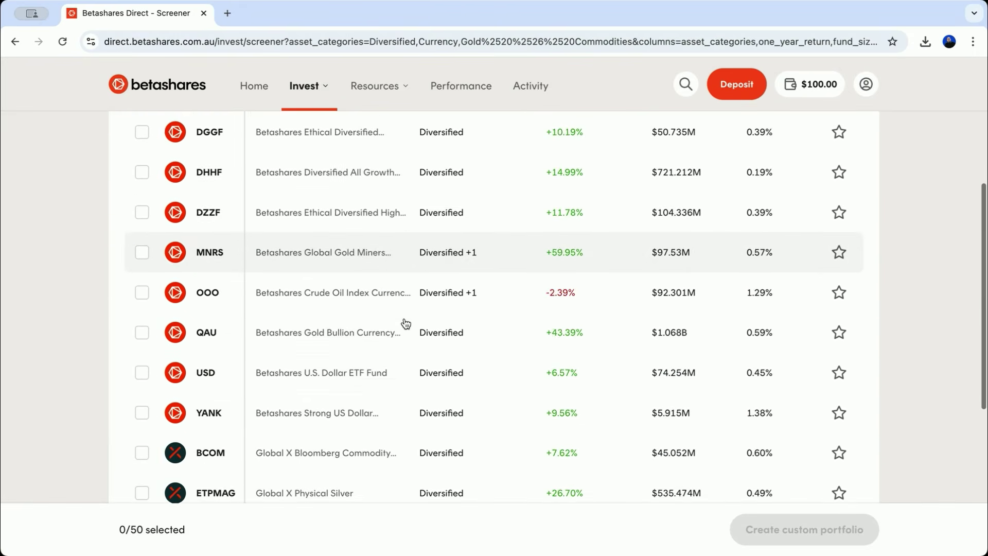
scroll(406, 323, down, 2)
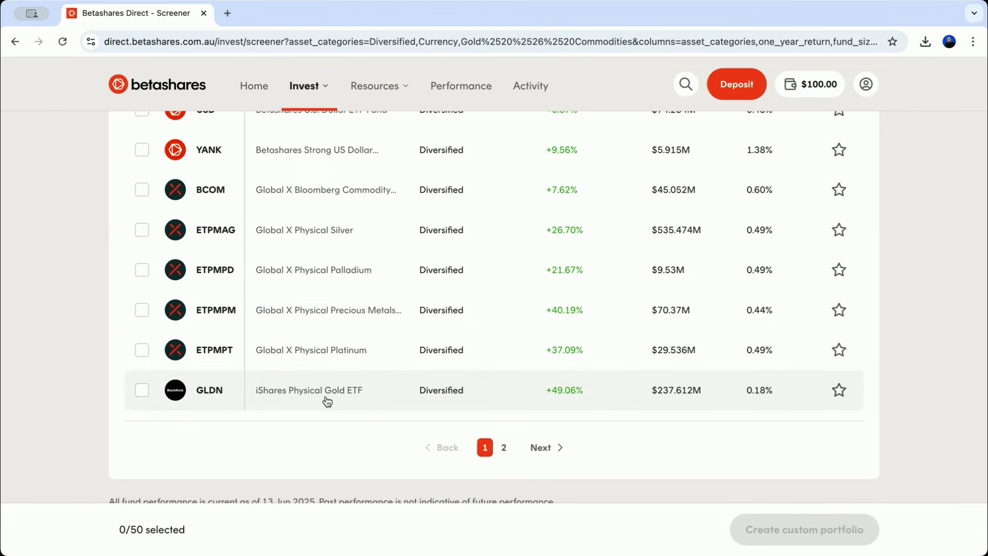
scroll(337, 399, down, 1)
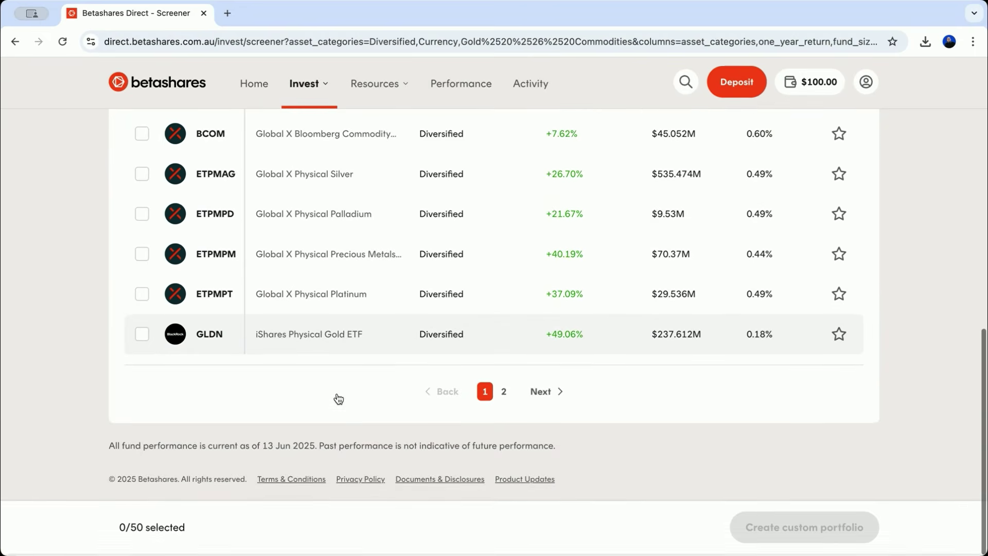
scroll(337, 400, up, 10)
click(217, 202)
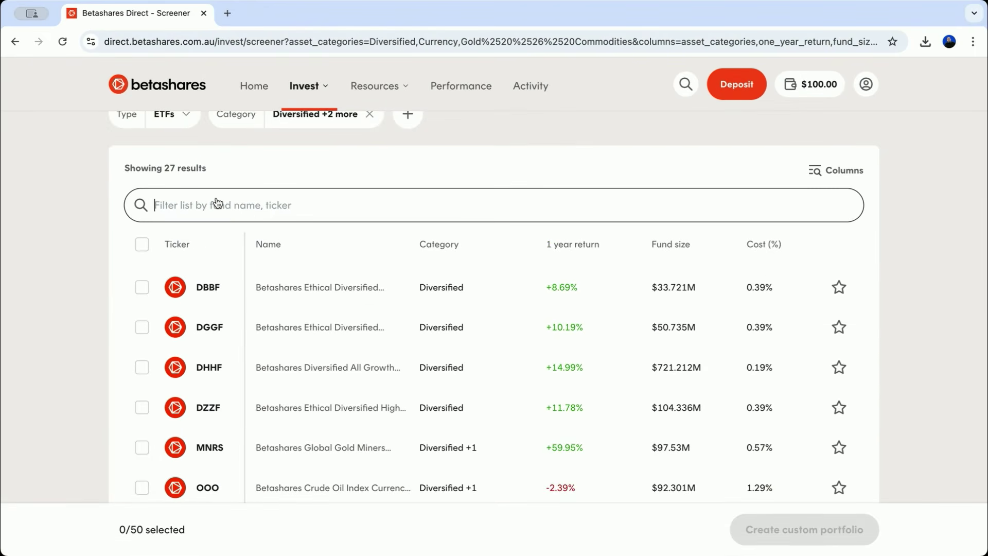
text(gold)
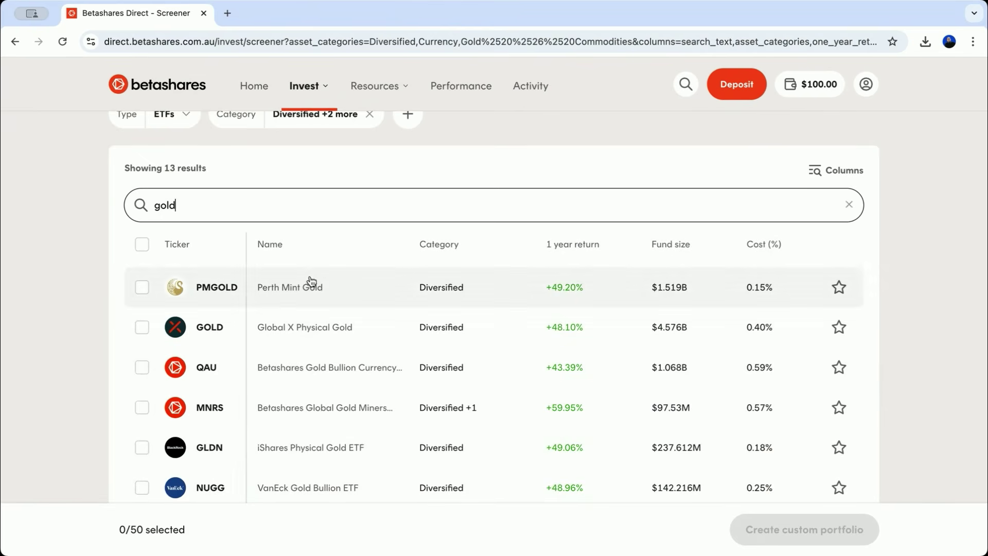
click(143, 328)
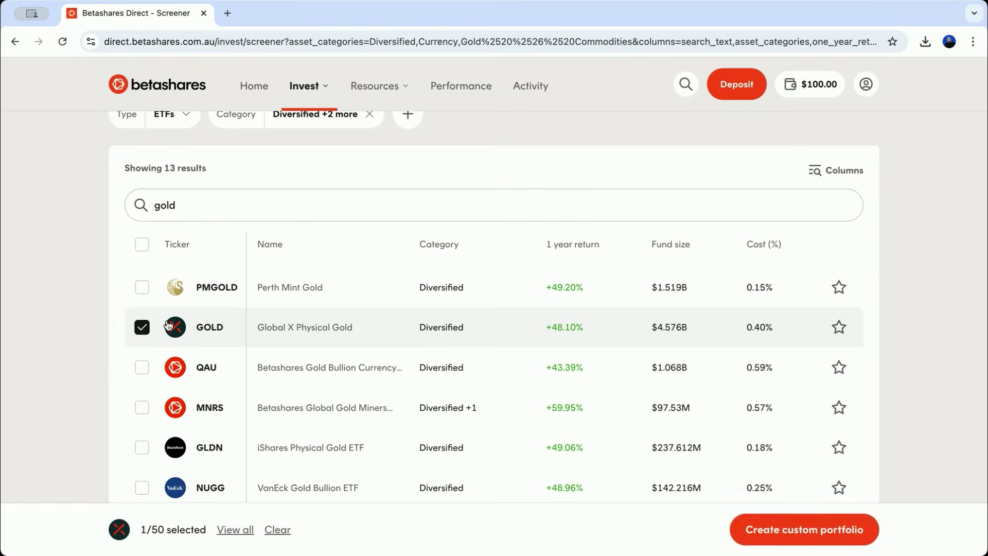
- Open the Global X Physical Gold (GOLD) fund page and place a $100 market buy order
click(819, 536)
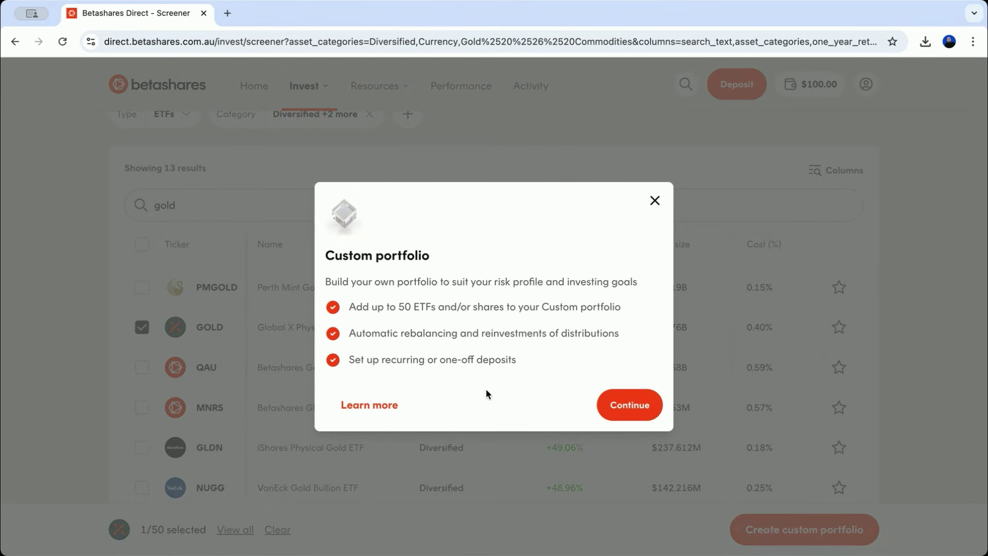
click(653, 201)
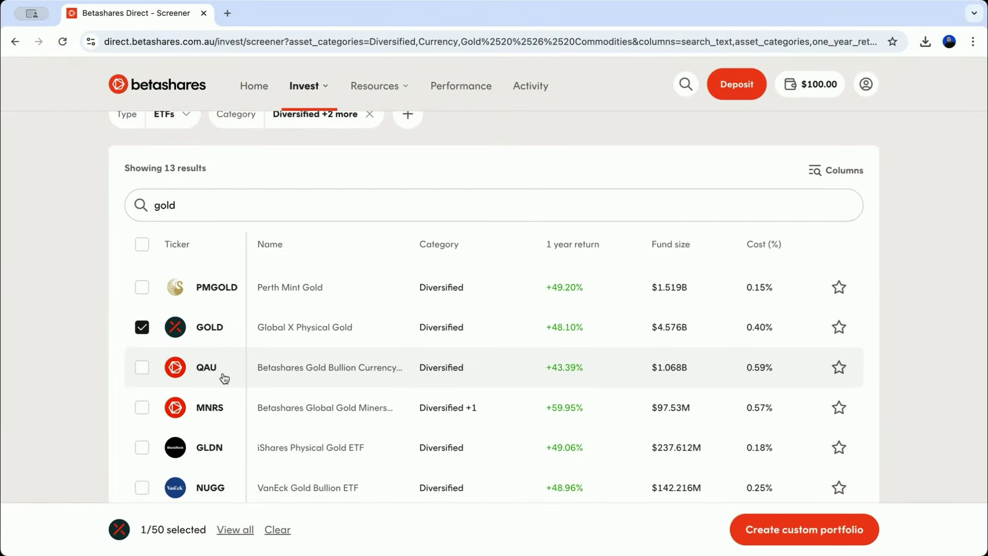
click(300, 338)
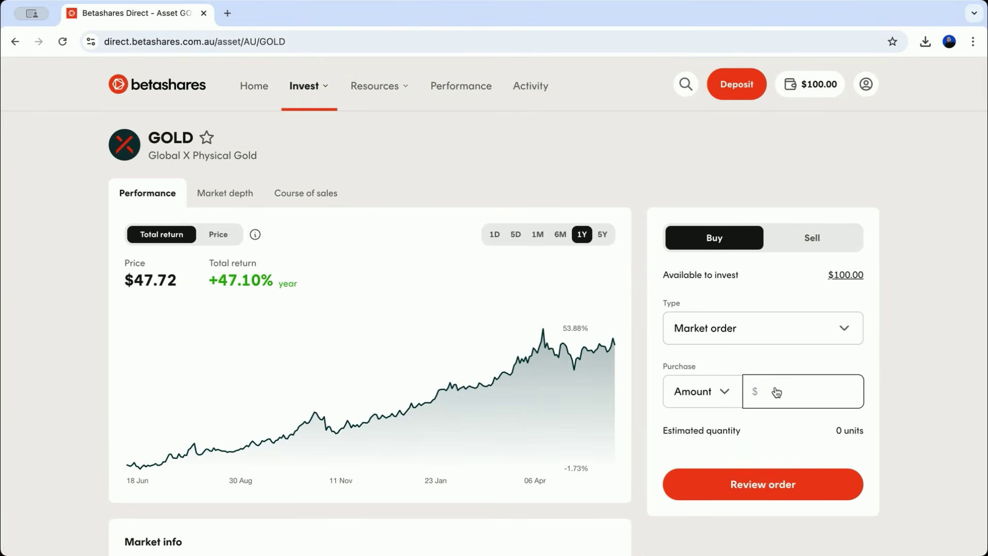
text(100)
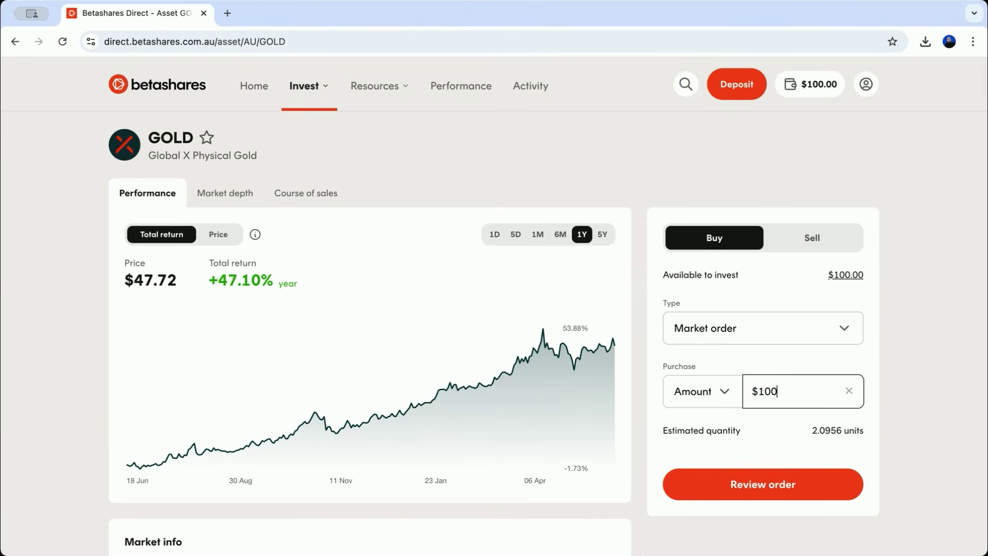
click(799, 491)
click(757, 429)
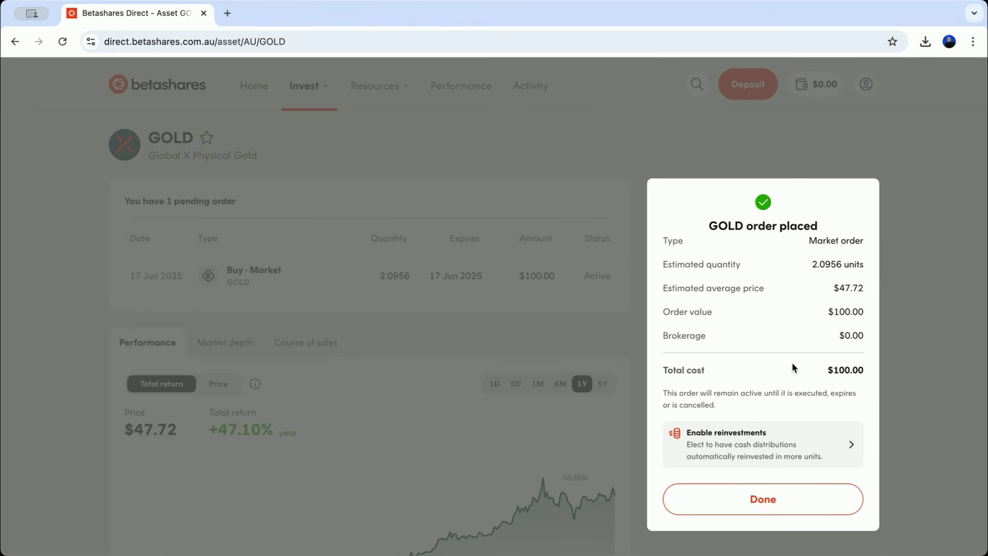
- Set GOLD's distribution preference to automatically reinvest in more units, and close the order summary
click(720, 453)
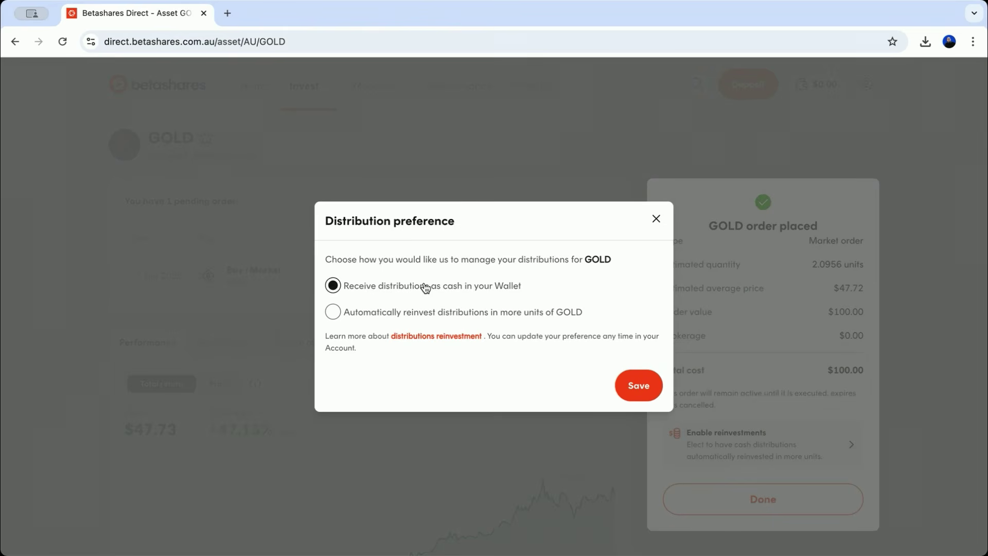
click(453, 315)
click(638, 387)
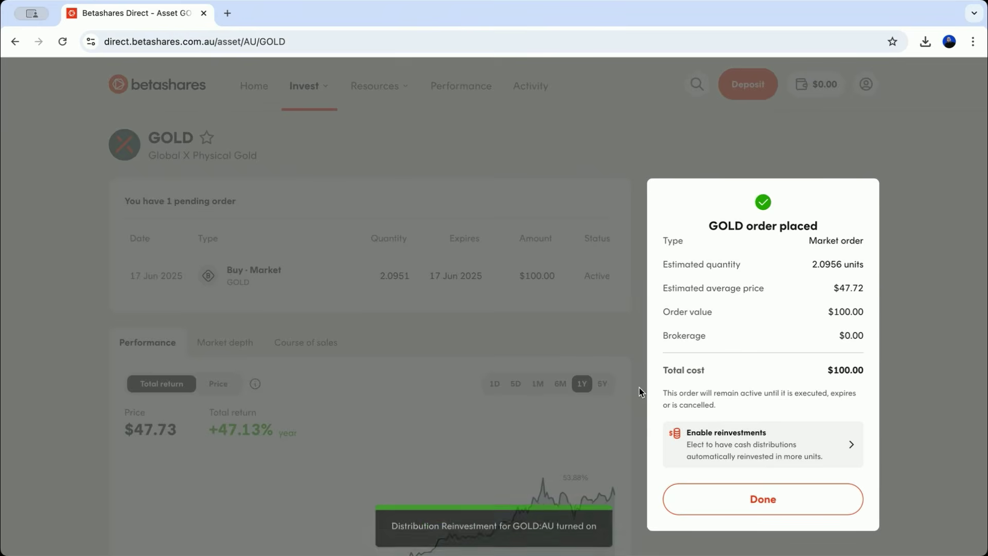
click(778, 502)
- Return to the Home page and remove the Betashares Australia 200 ETF (A200) from the watchlist
click(308, 85)
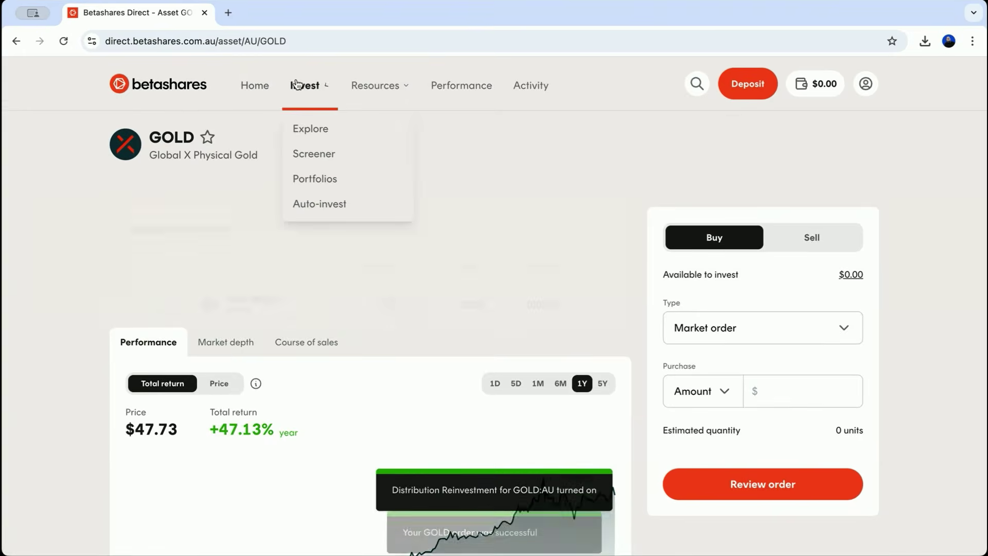
click(254, 86)
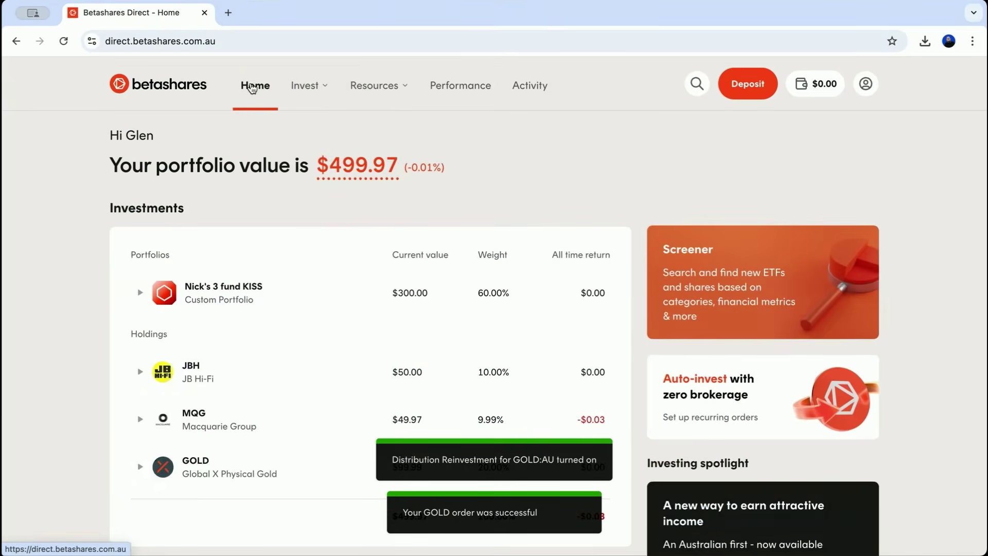
scroll(285, 304, down, 2)
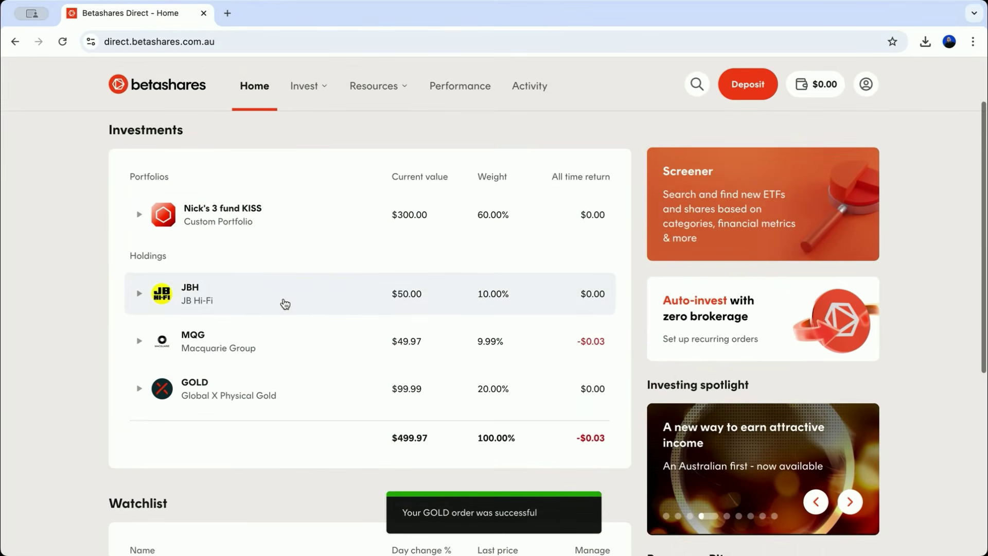
scroll(280, 364, down, 3)
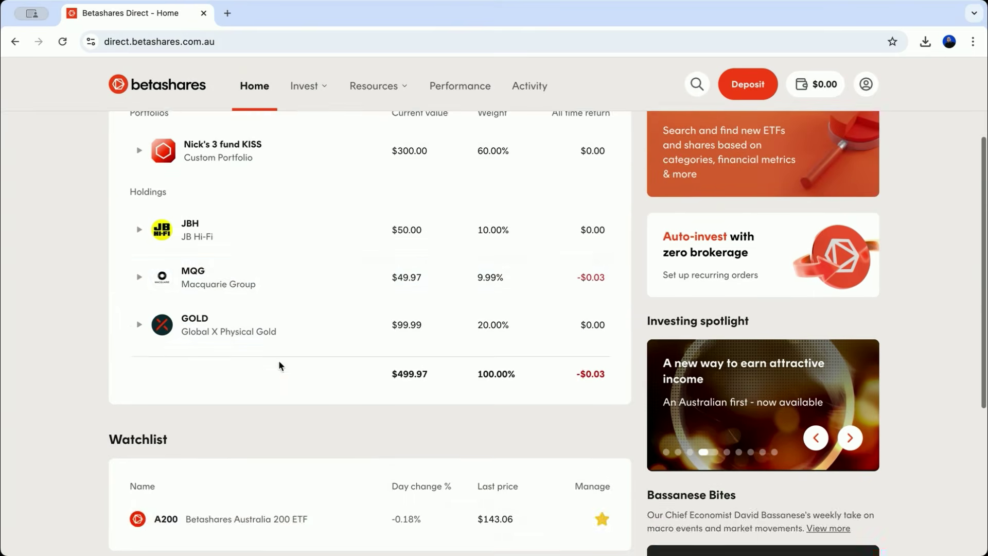
click(603, 411)
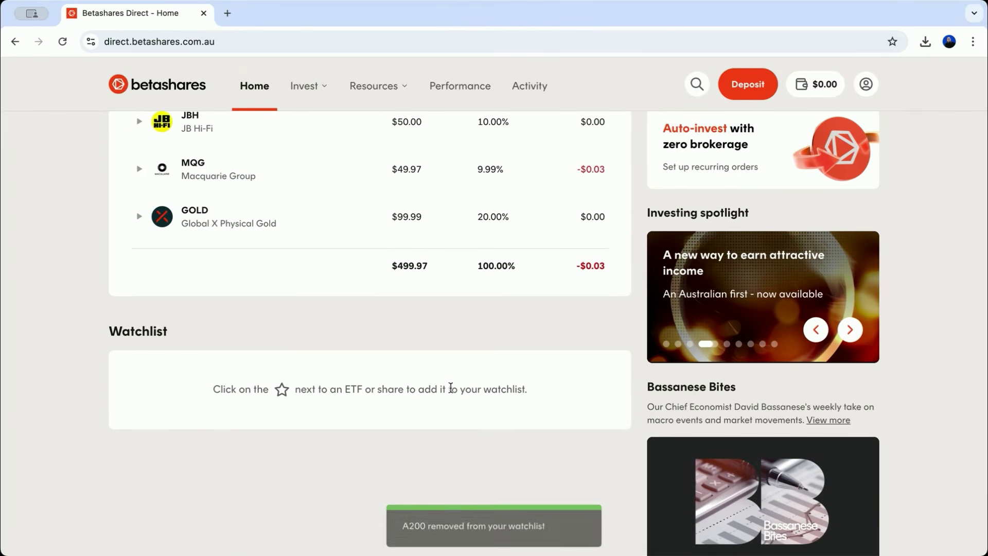
- Expand the Macquarie Group (MQG) holding in the investments list and open its full asset page
scroll(391, 349, down, 2)
scroll(391, 349, up, 6)
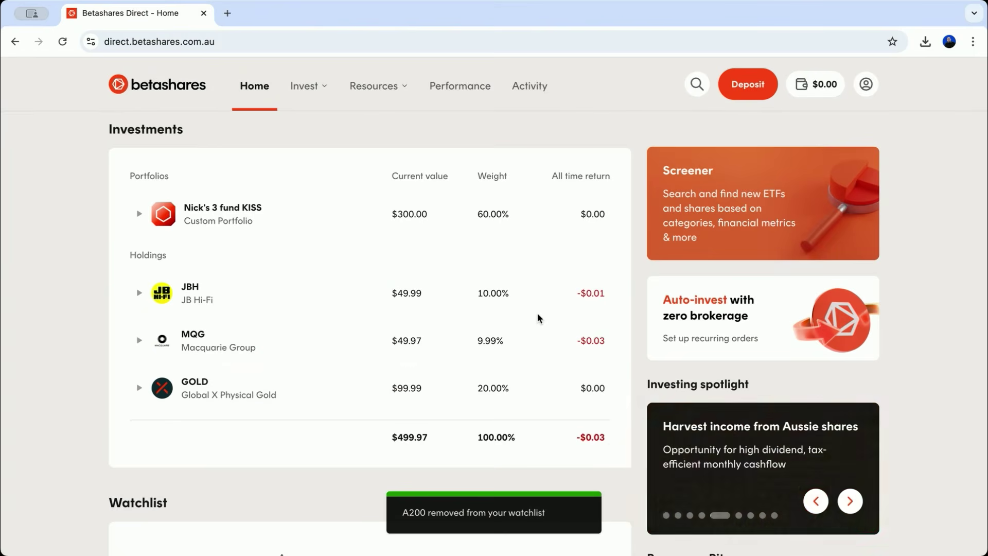
scroll(538, 315, up, 1)
scroll(538, 315, down, 1)
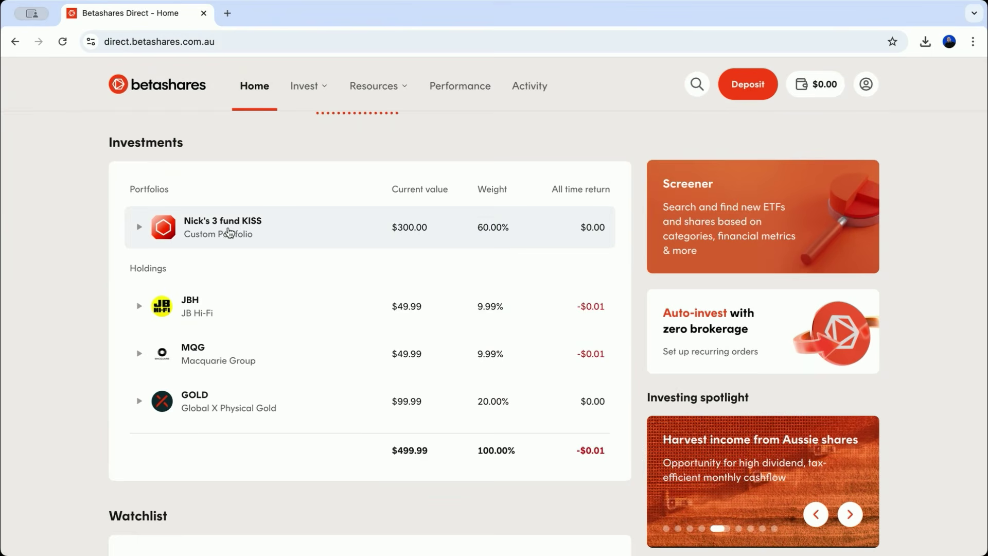
click(140, 355)
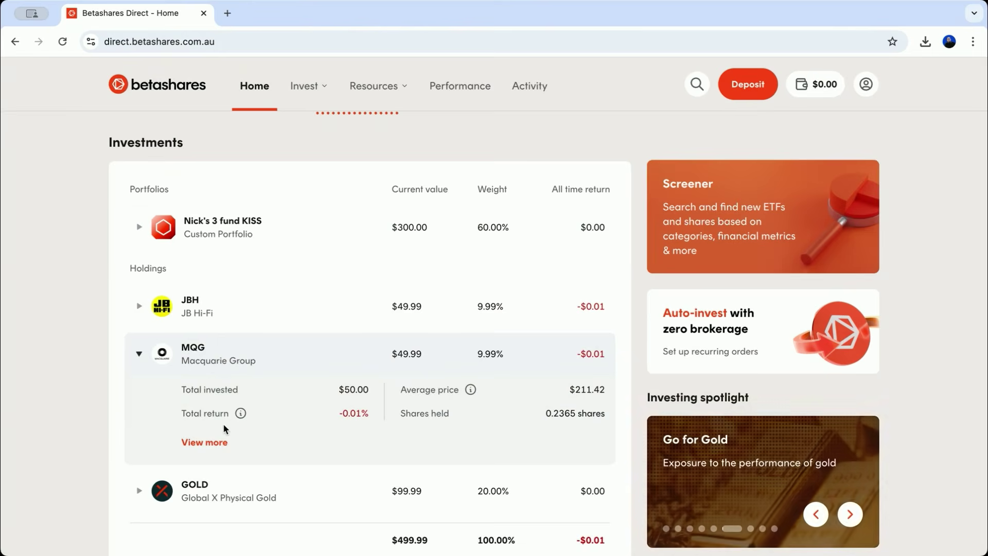
click(205, 442)
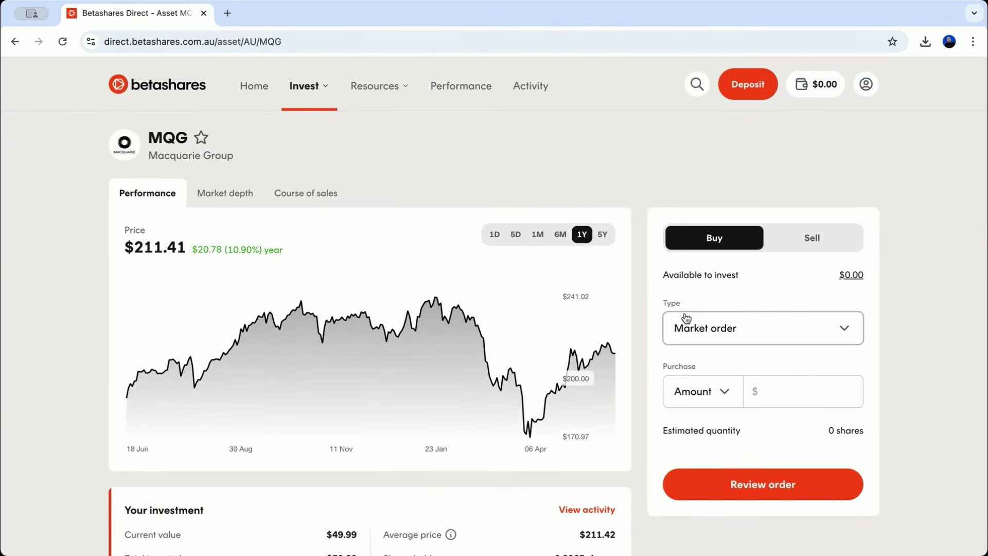
- Look through Macquarie Group's investment summary, key stats, financials and announcements, and view its course of sales
scroll(687, 317, down, 5)
scroll(688, 318, down, 10)
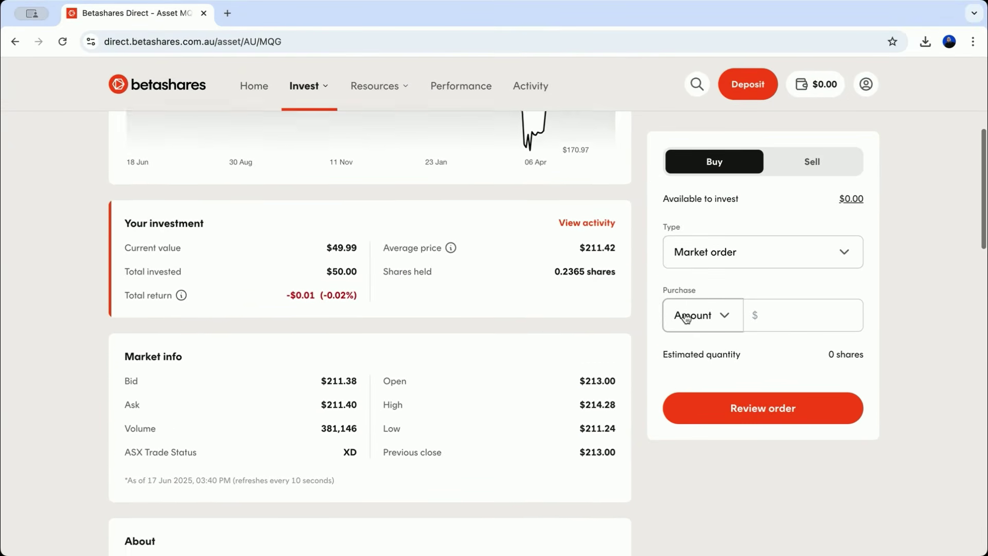
scroll(688, 317, down, 12)
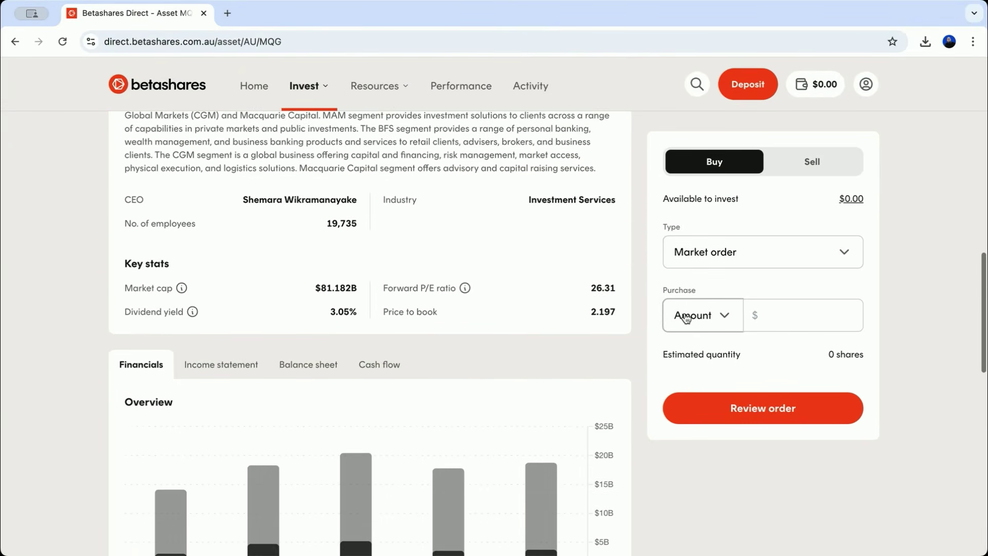
scroll(687, 317, down, 4)
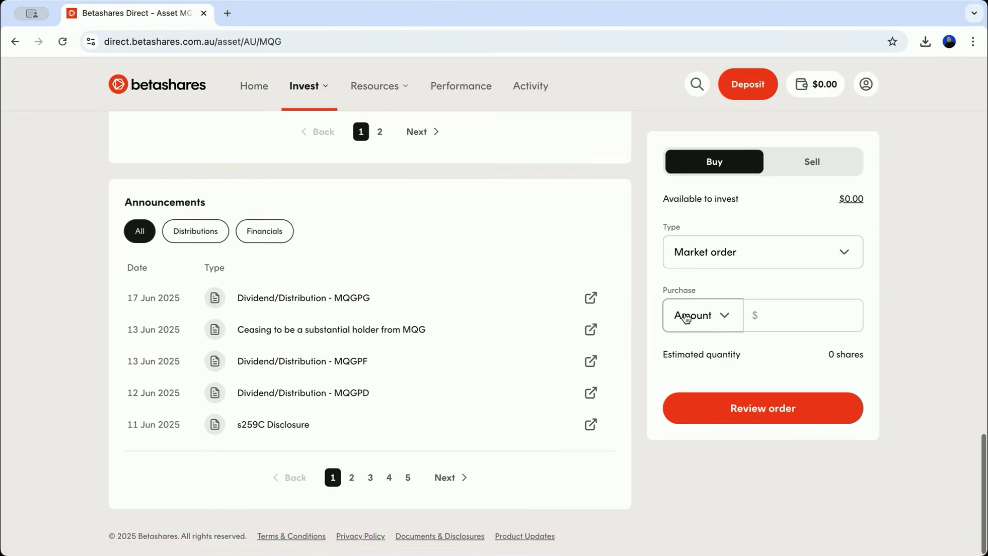
scroll(686, 317, up, 20)
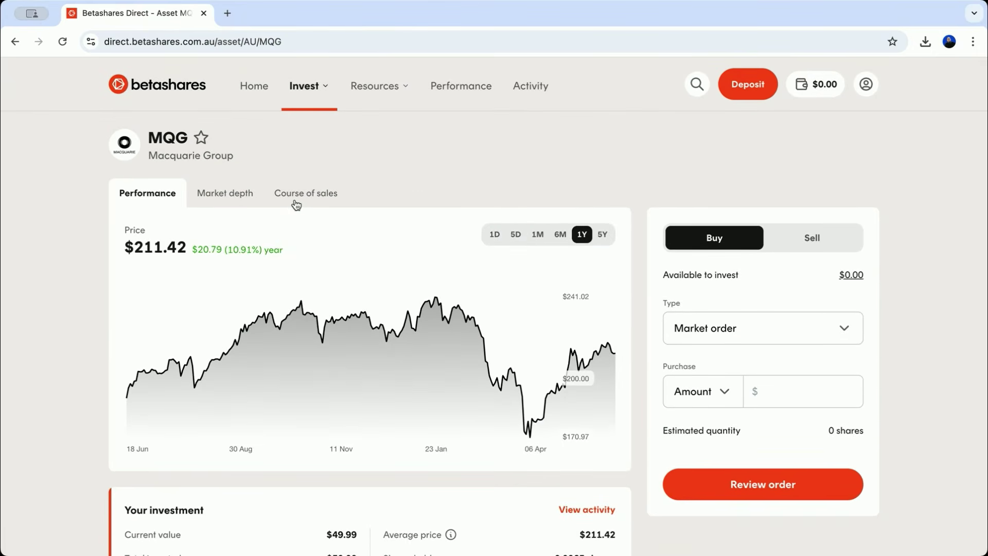
click(296, 199)
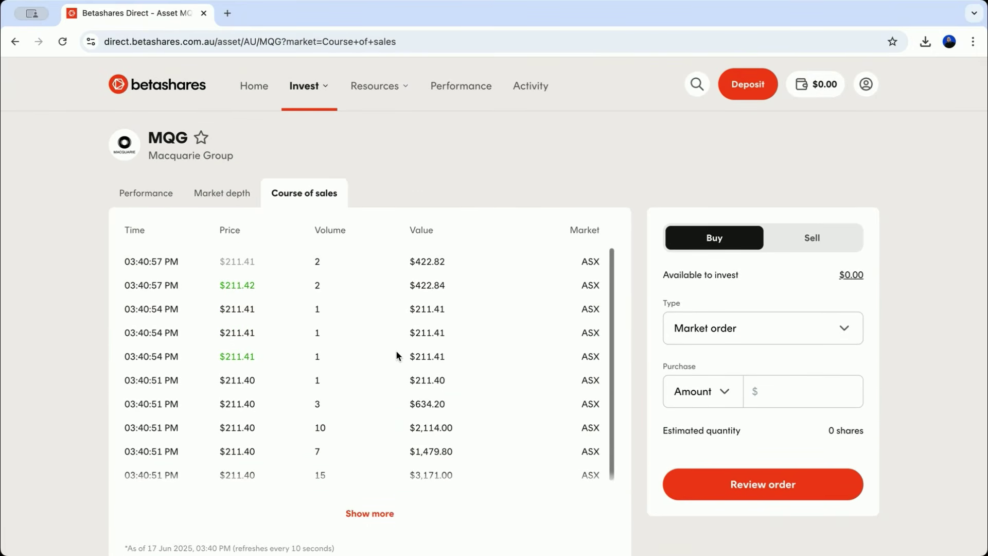
scroll(62, 331, down, 1)
scroll(62, 331, down, 5)
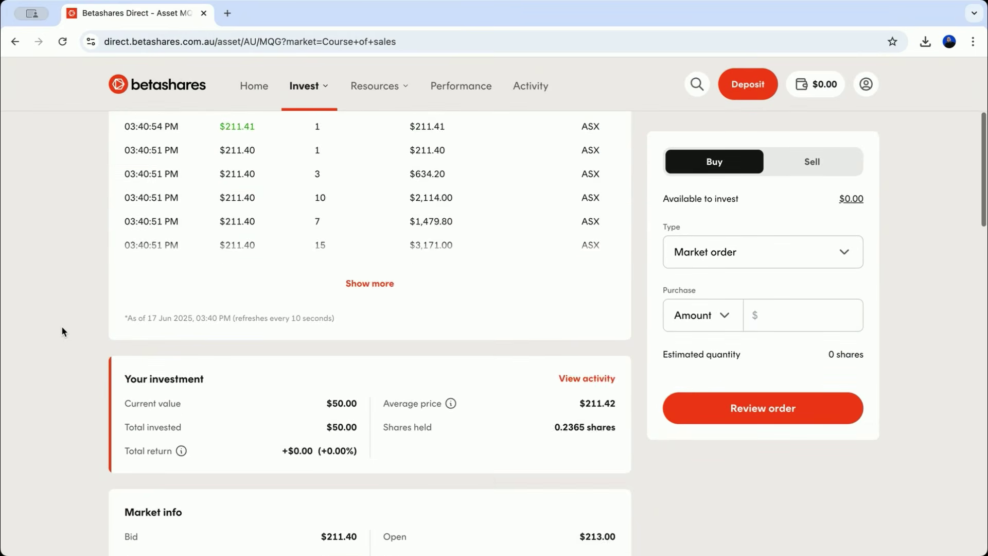
scroll(62, 331, down, 2)
scroll(62, 330, down, 15)
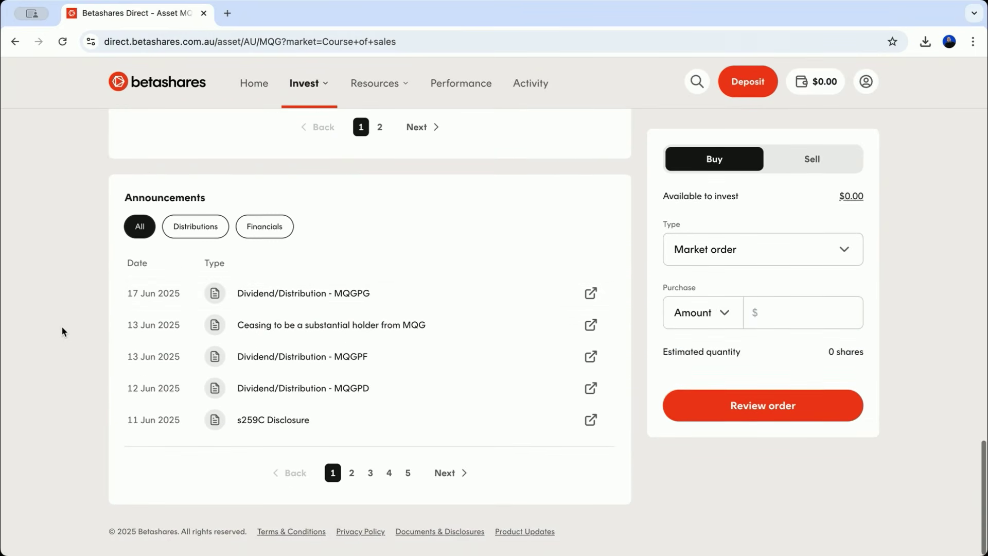
scroll(285, 294, up, 20)
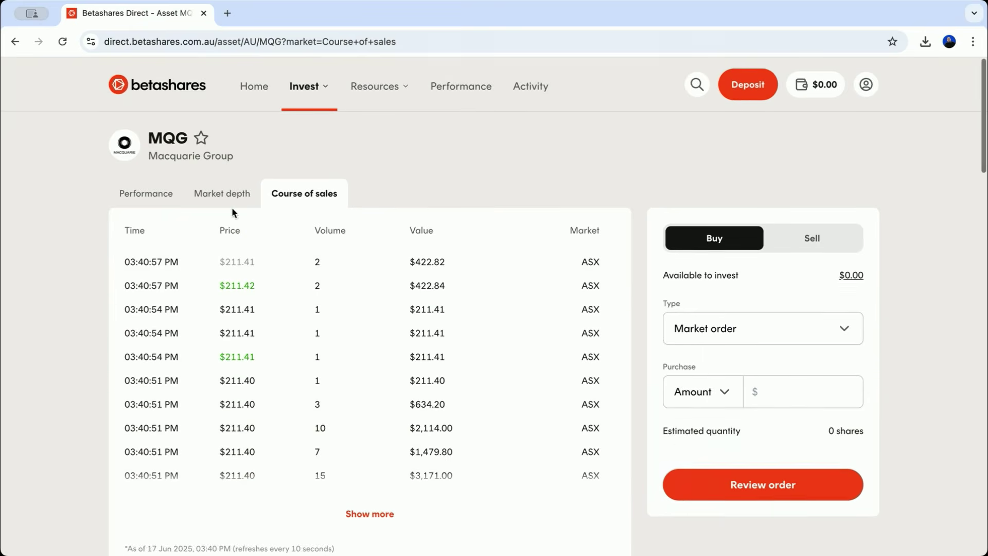
- View Macquarie Group's market depth and examine its market info, company description, revenue chart, dividends and announcements
click(222, 198)
scroll(237, 441, down, 2)
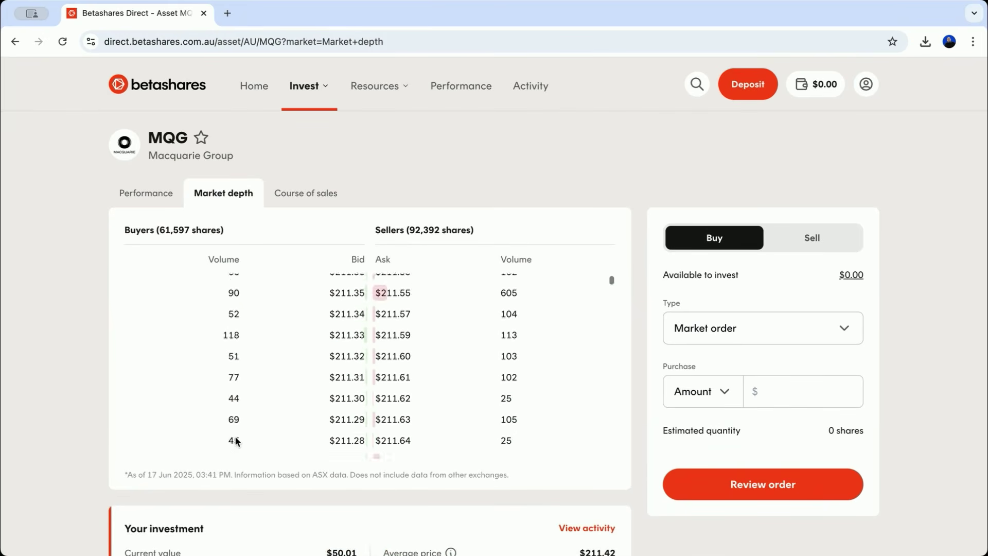
scroll(611, 280, up, 2)
scroll(41, 361, down, 3)
scroll(41, 360, down, 9)
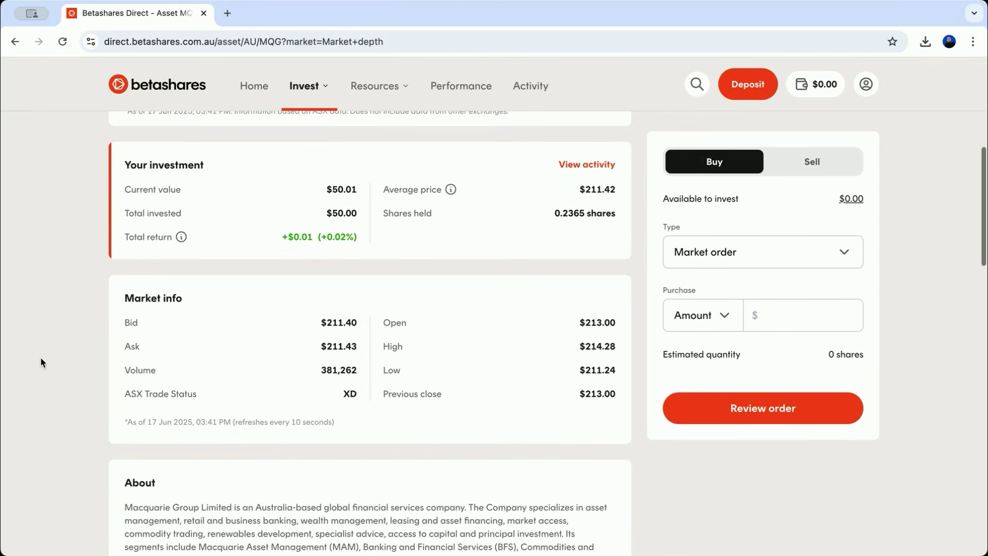
scroll(41, 362, down, 4)
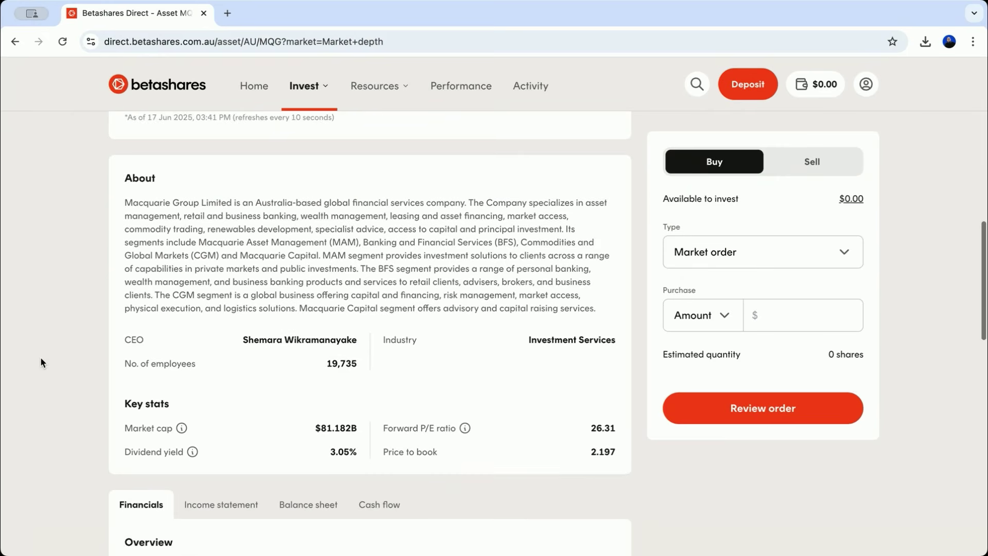
scroll(41, 360, down, 3)
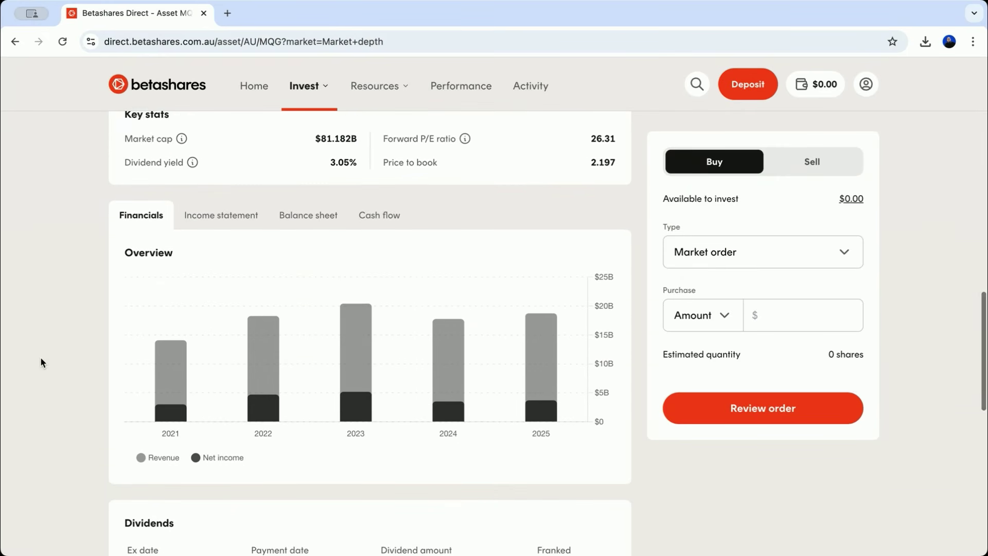
scroll(42, 360, down, 3)
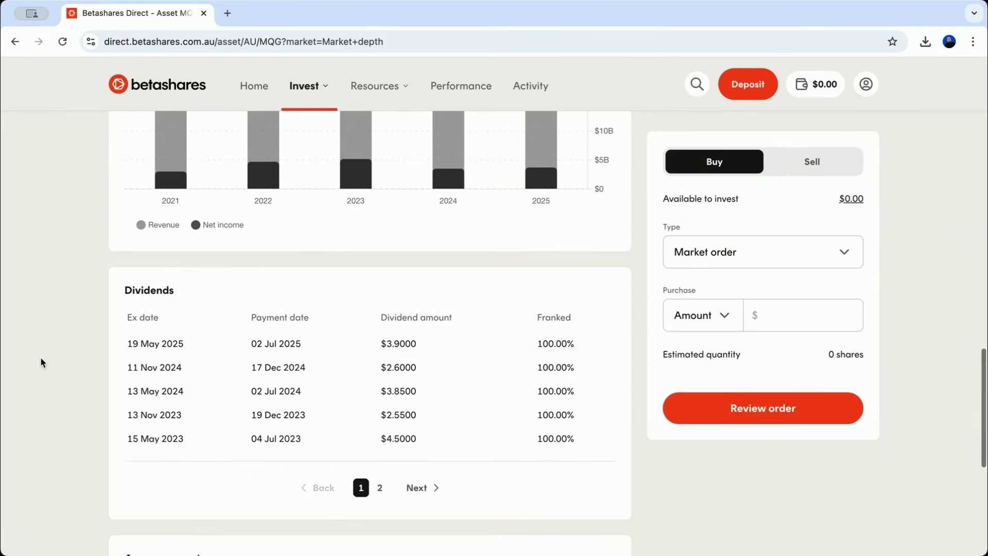
scroll(77, 336, down, 4)
scroll(77, 337, down, 4)
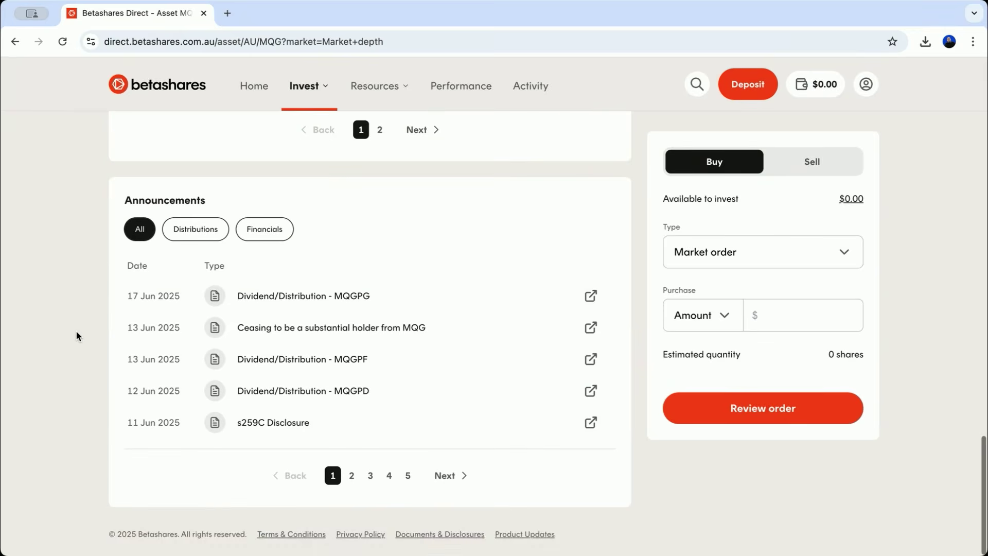
scroll(77, 336, up, 20)
- Switch Macquarie Group back to the Performance view and examine its price chart, market info, key stats and financials overview
click(146, 194)
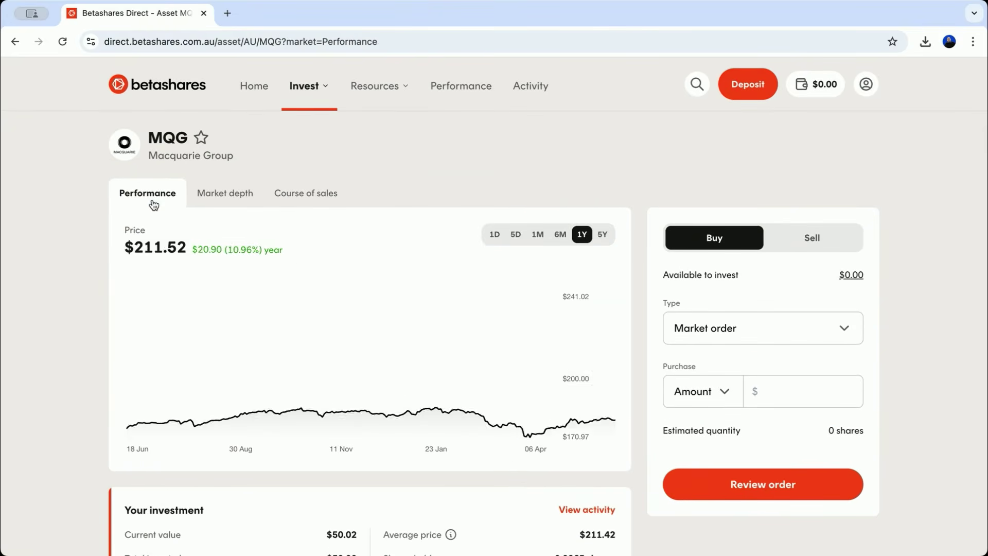
scroll(371, 386, down, 1)
scroll(370, 391, down, 3)
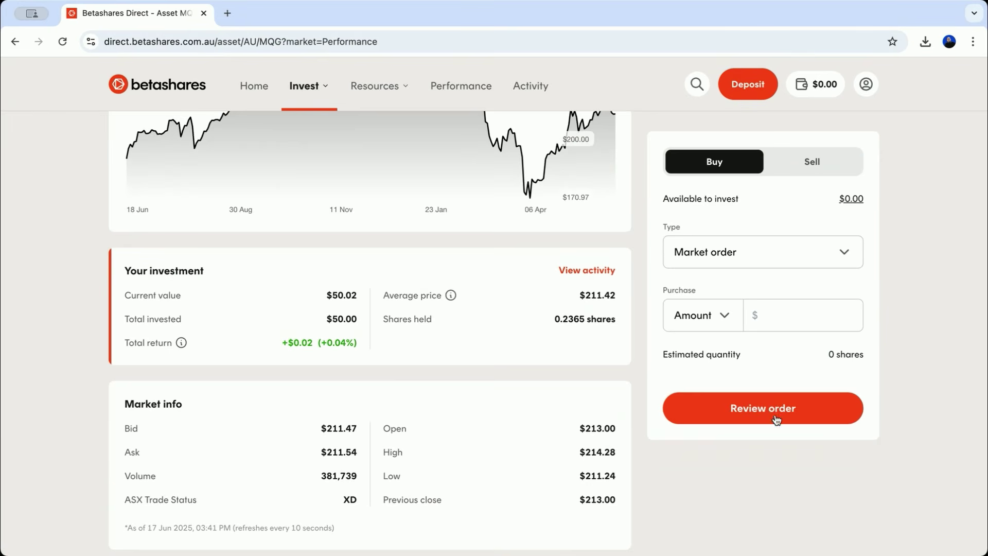
scroll(767, 412, down, 3)
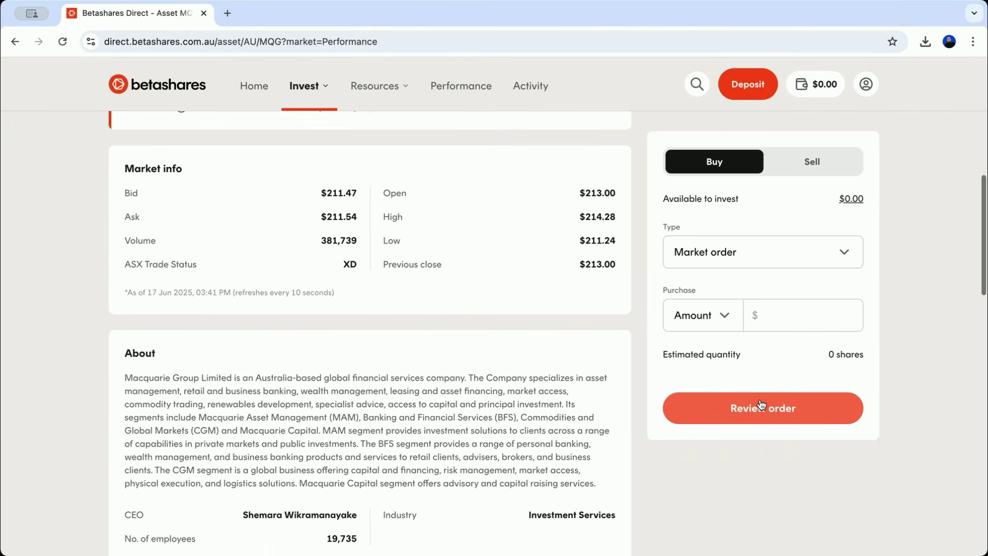
scroll(761, 404, down, 6)
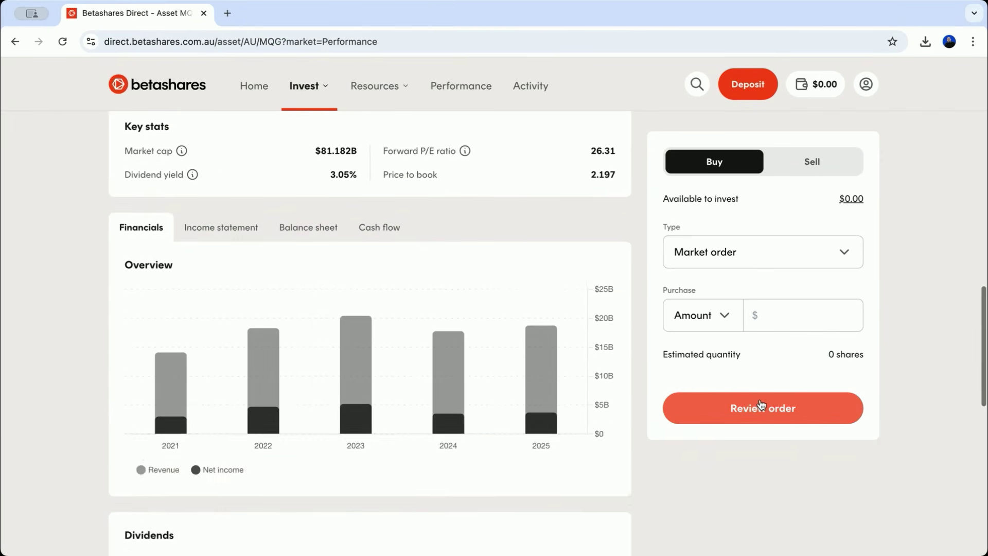
scroll(760, 404, up, 3)
scroll(362, 341, down, 1)
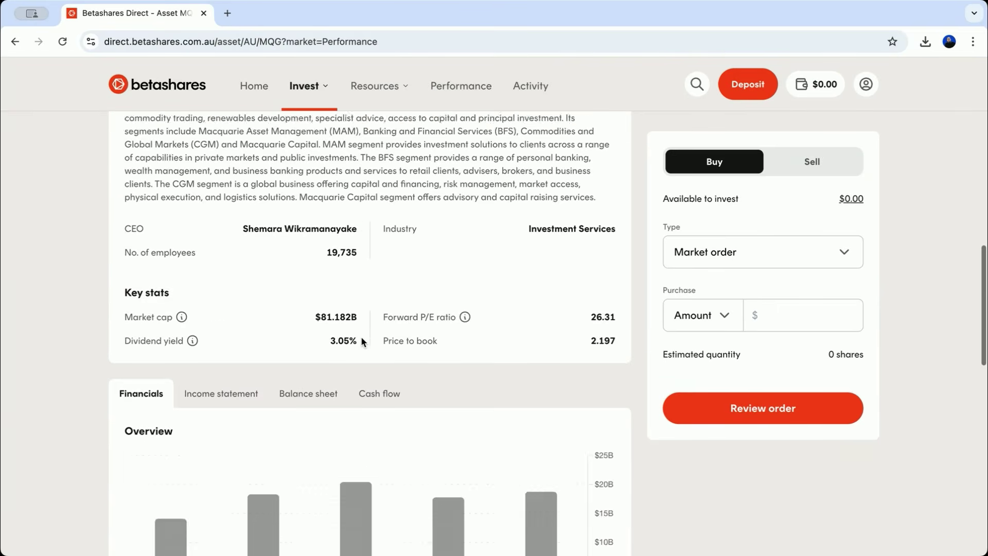
- Review Macquarie Group's announcements and investment summary, view the holding's activity, and check the details of its buy order
scroll(362, 341, down, 10)
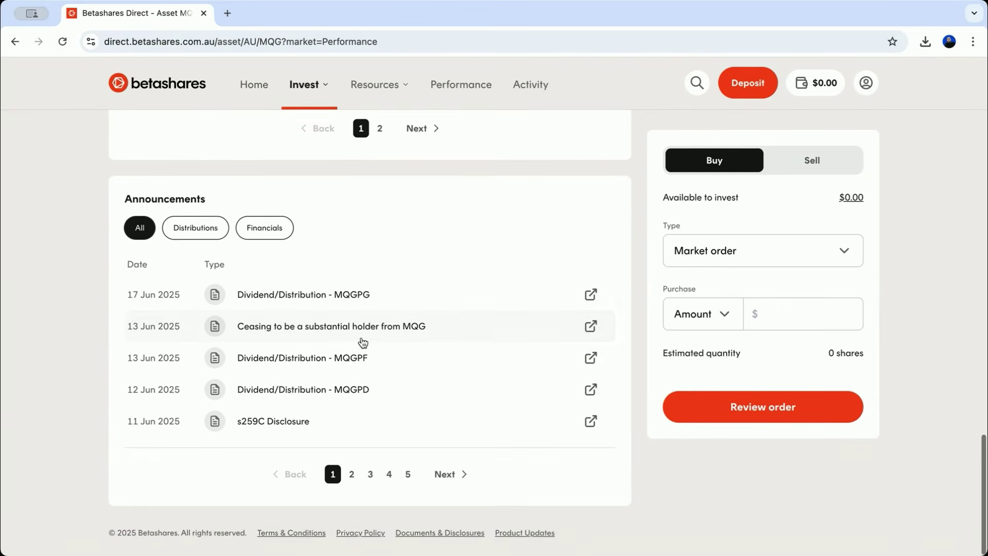
scroll(362, 341, up, 12)
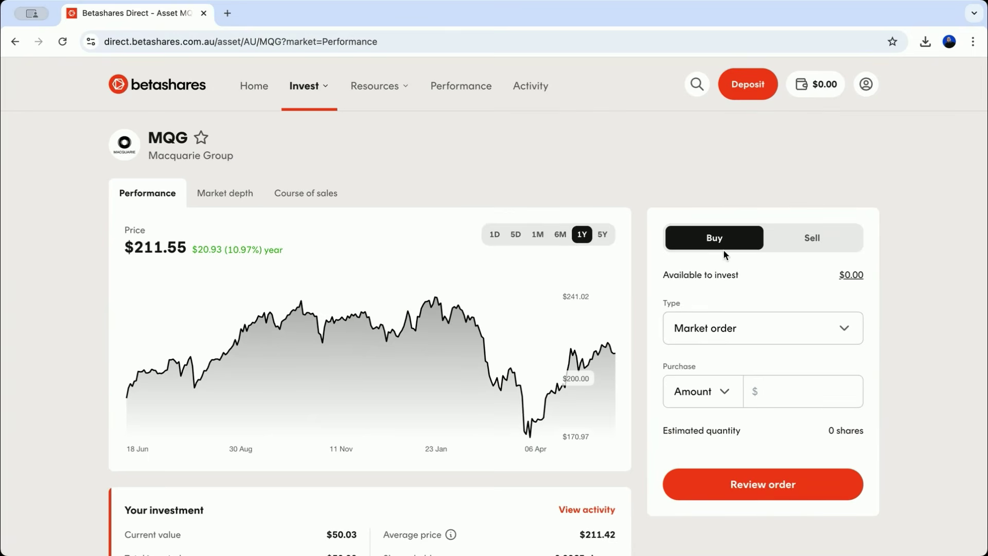
mouse_move(580, 326)
scroll(580, 329, down, 4)
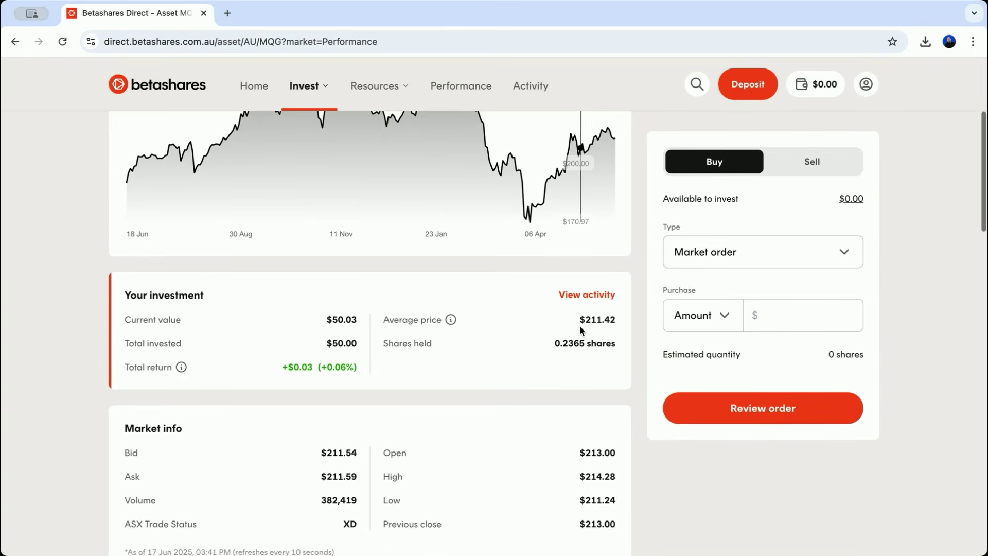
click(583, 294)
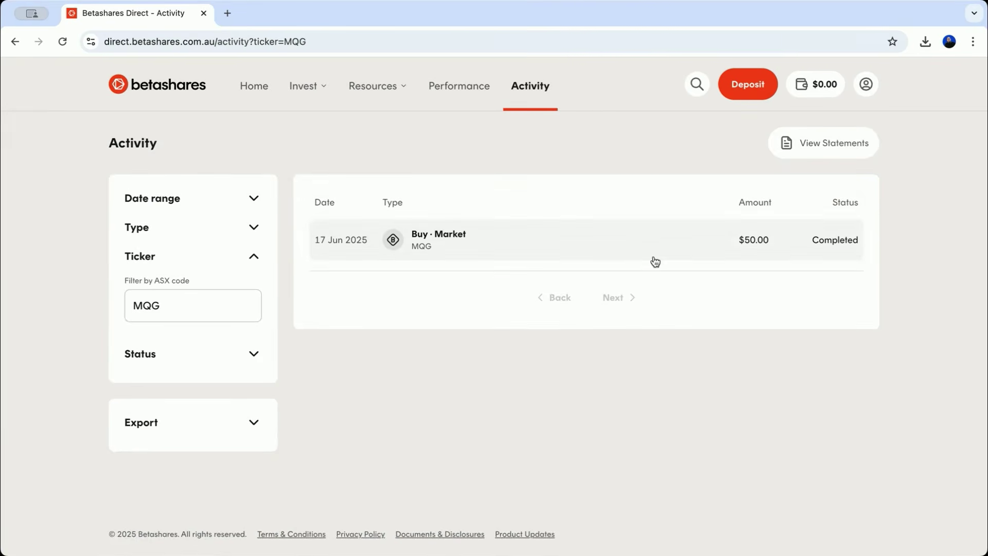
click(629, 241)
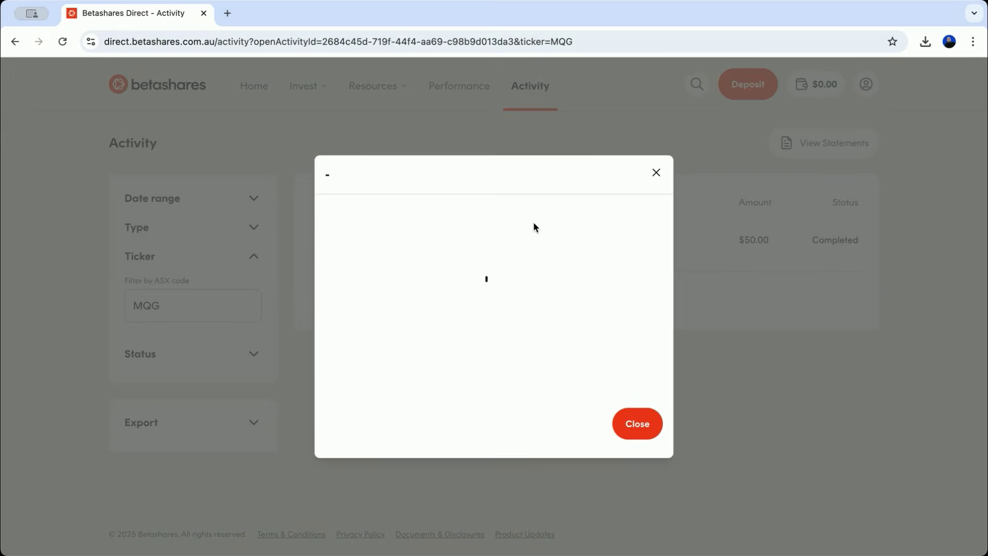
click(624, 478)
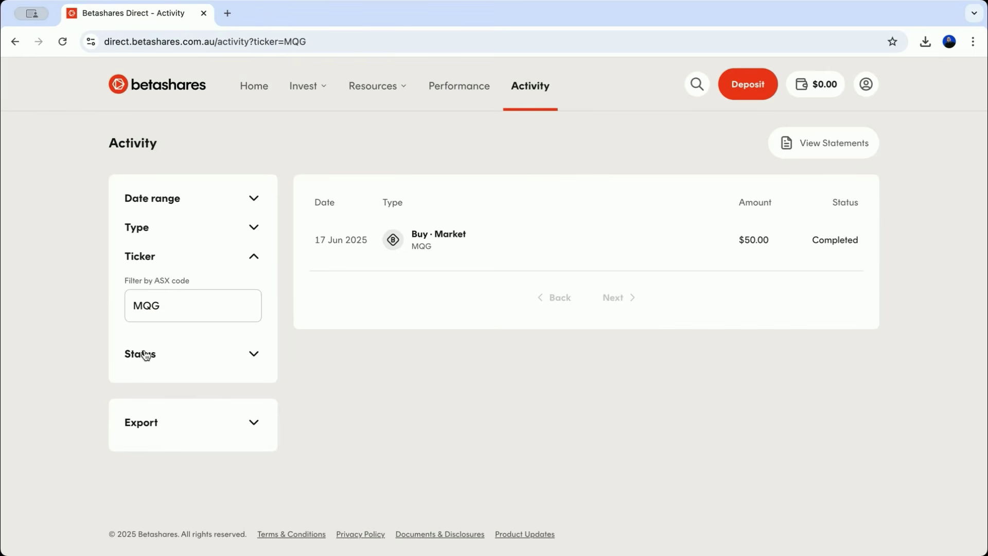
- Go to the account management page and review the personal information in the profile, including tax file number and W-8BEN form status
click(870, 86)
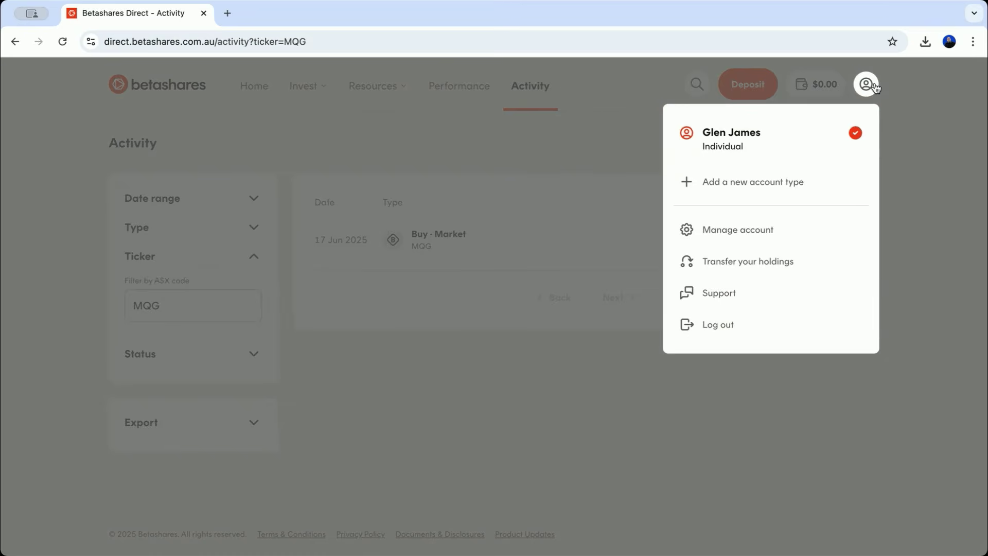
click(719, 245)
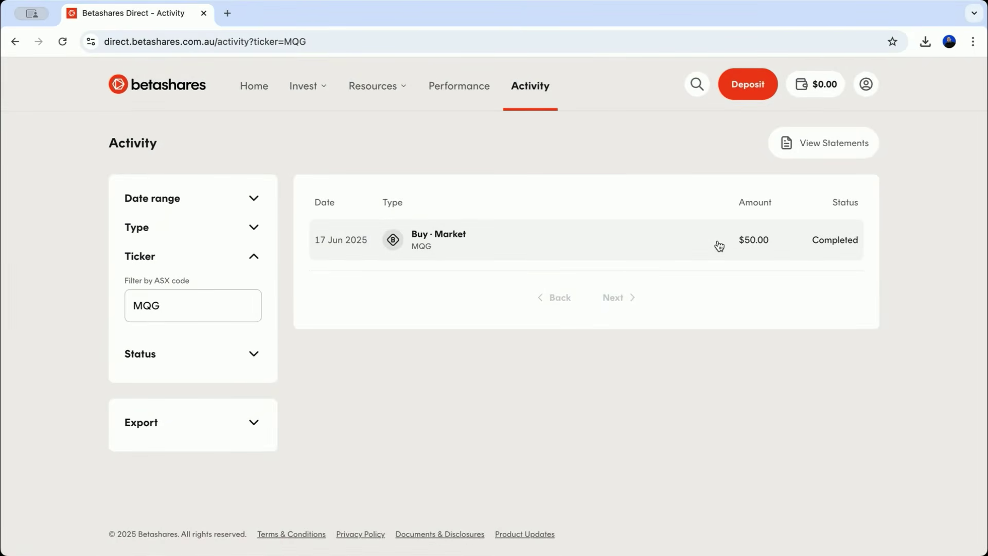
click(870, 88)
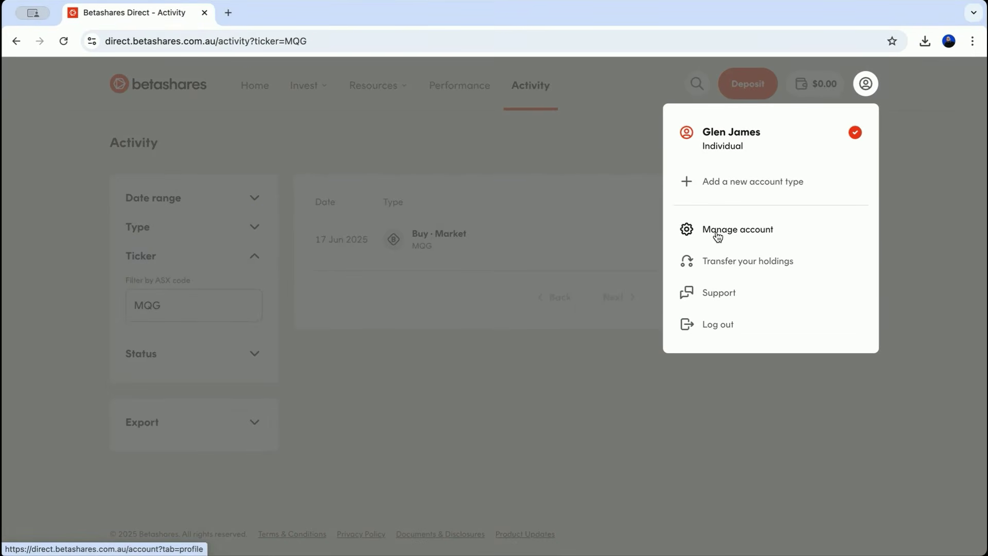
click(718, 233)
scroll(367, 282, down, 2)
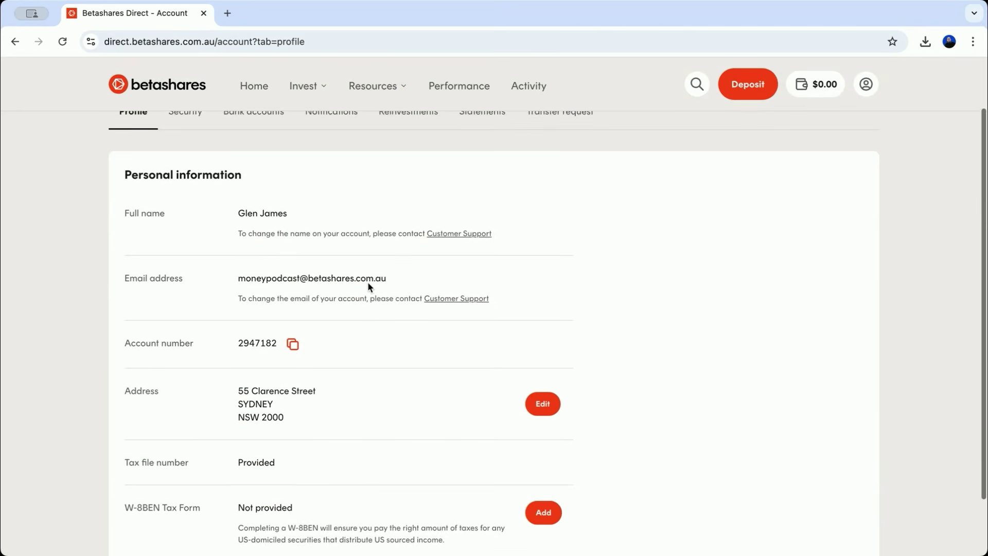
scroll(367, 282, down, 3)
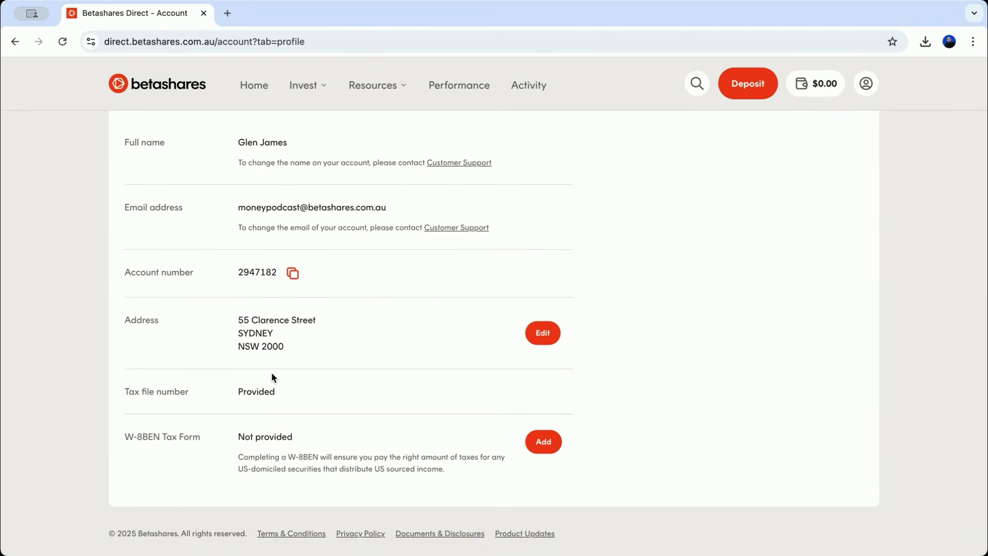
scroll(272, 378, up, 3)
scroll(478, 452, down, 3)
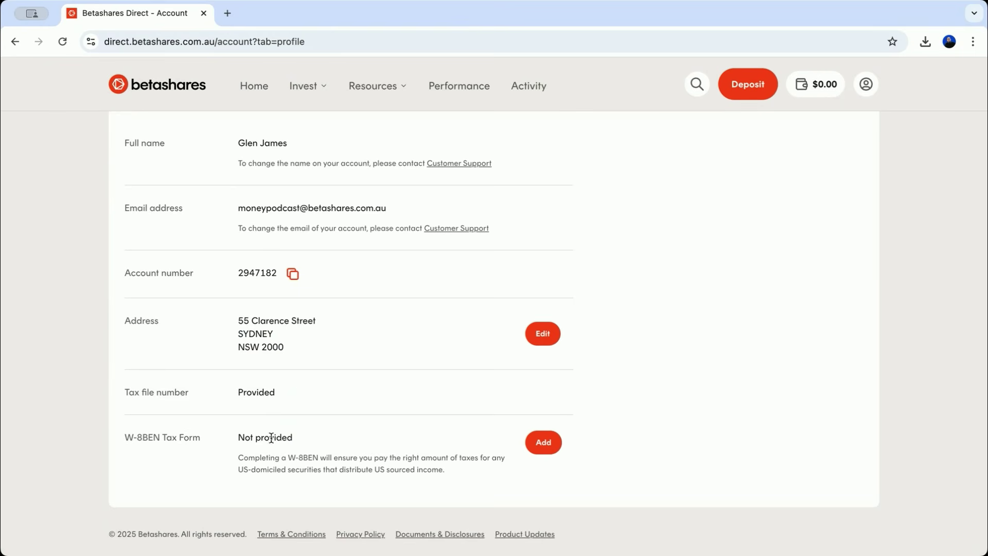
scroll(274, 438, up, 3)
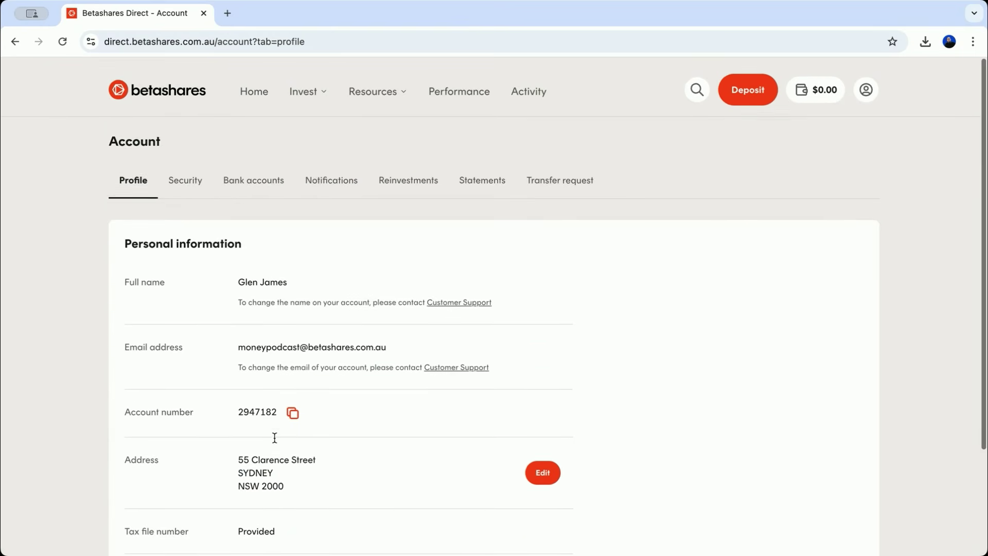
- In the reinvestment settings, turn JB Hi-Fi's distribution reinvestment on and back off
click(402, 181)
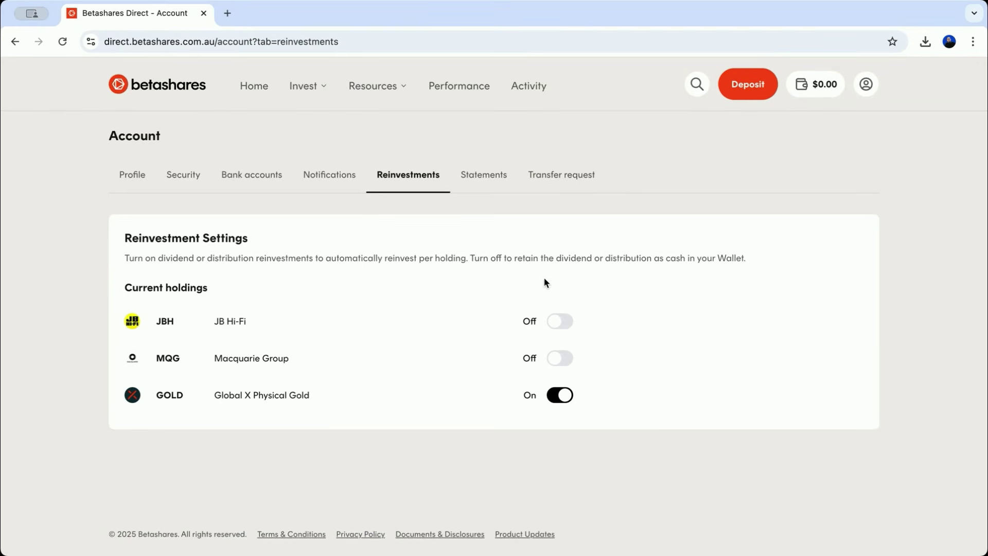
click(562, 325)
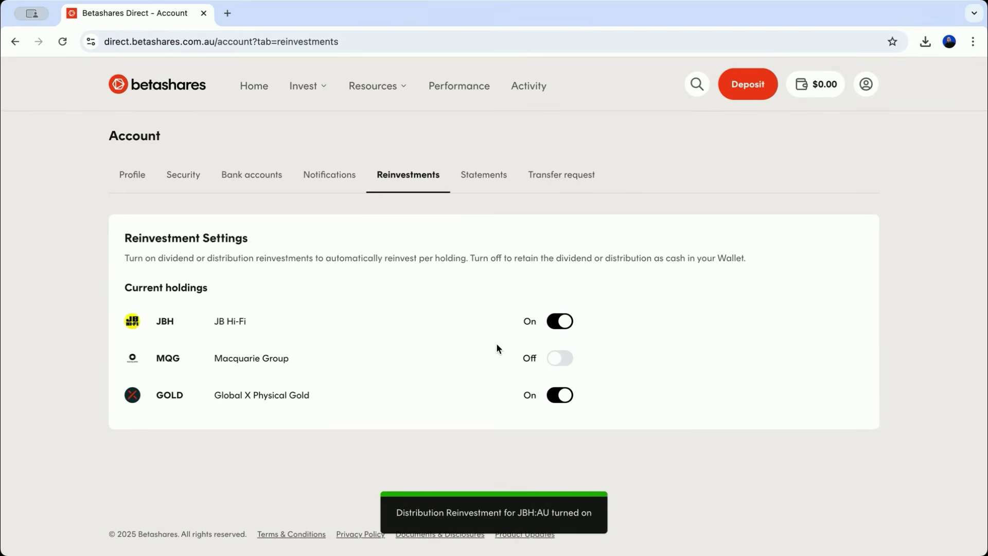
click(554, 320)
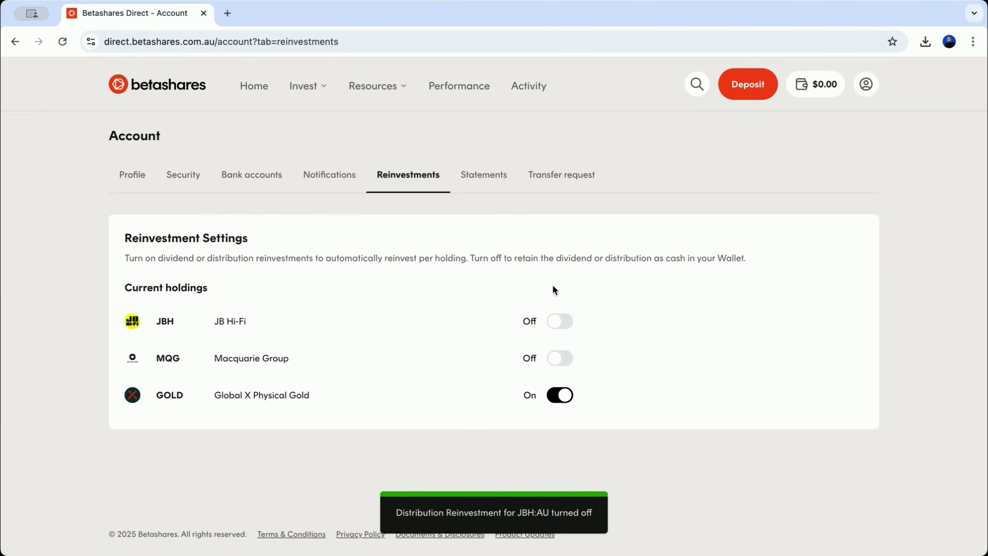
- View the account's statements and transfer request sections, check what a new holdings transfer requires, and return to the transfer request page
click(479, 175)
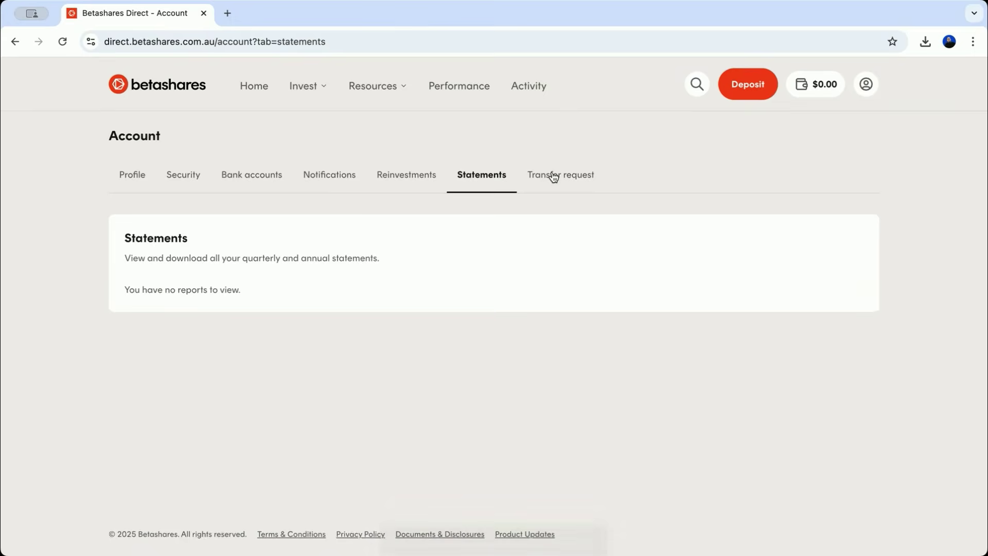
click(553, 178)
click(387, 177)
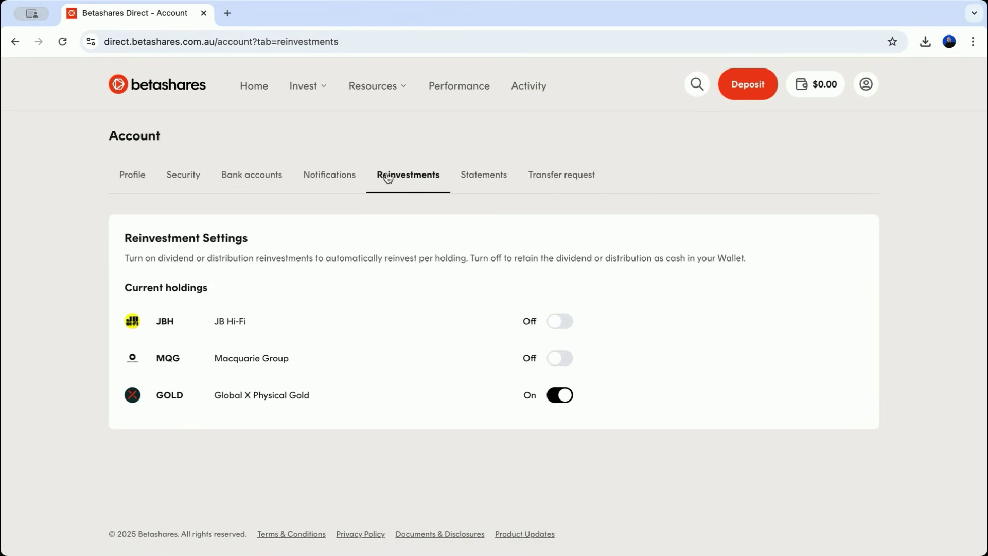
click(550, 181)
click(188, 427)
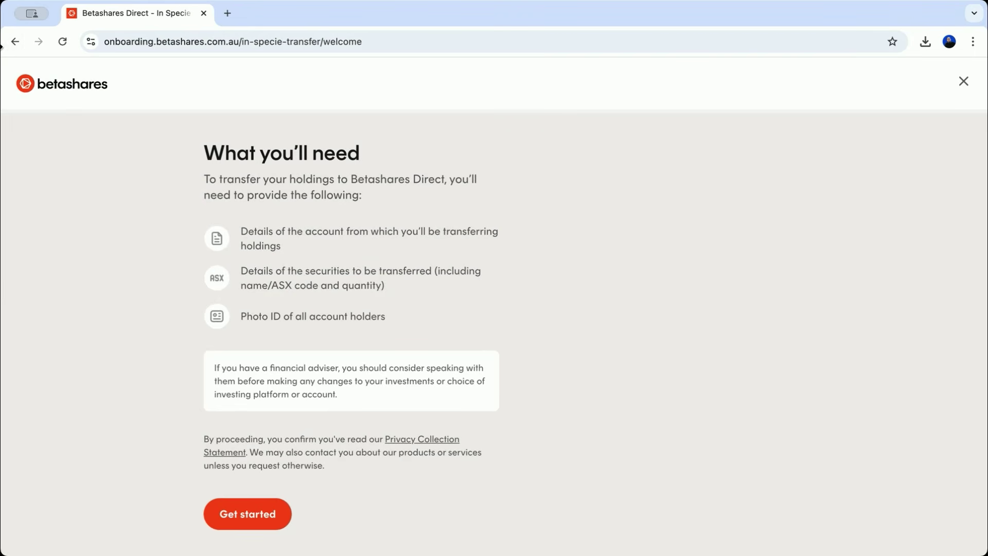
click(13, 44)
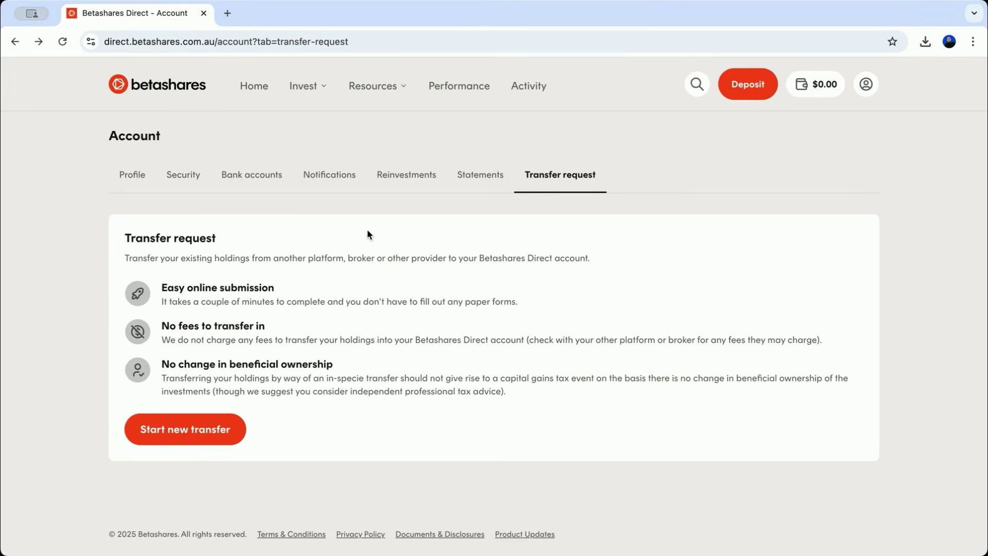
- Highlight the "No change in beneficial ownership" explanation about in-specie transfers for reading
drag(172, 364, 326, 366)
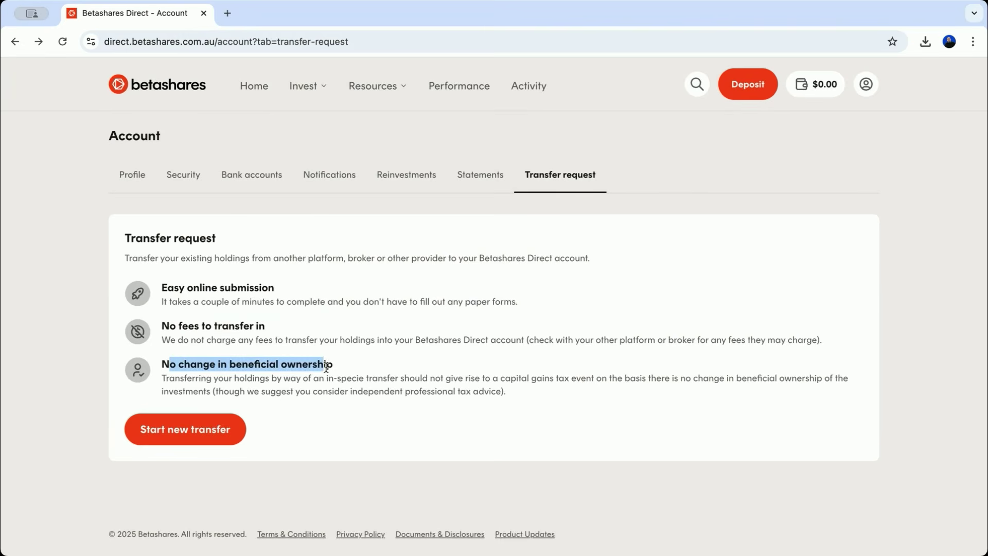
drag(404, 379, 331, 382)
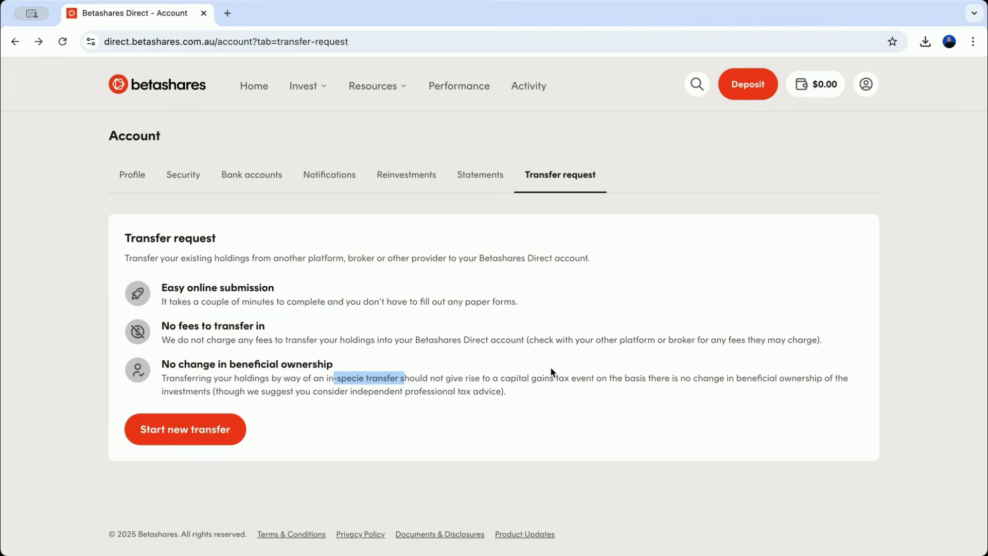
drag(538, 394, 507, 390)
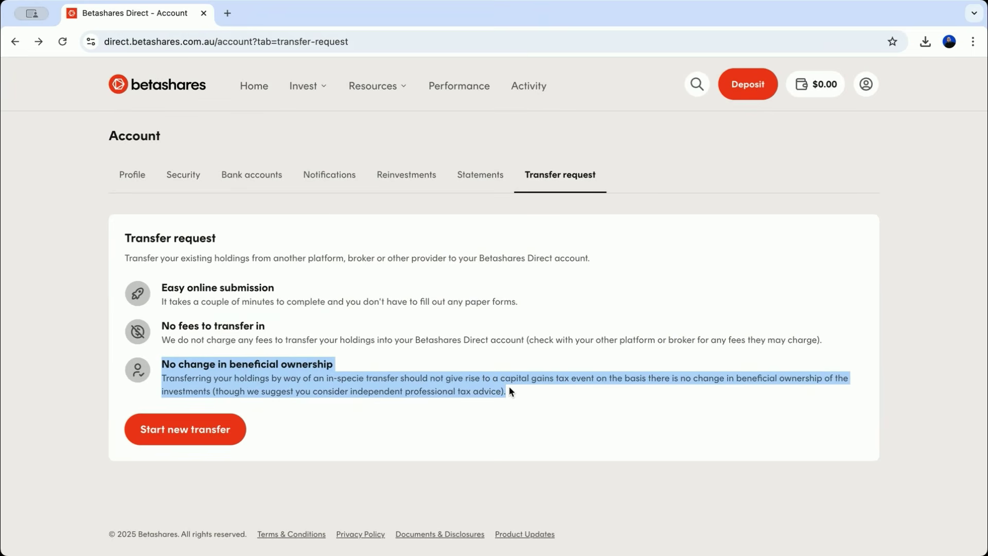
- Look through the account's notification, bank account and security settings, and revisit the profile's personal information
click(431, 185)
click(332, 178)
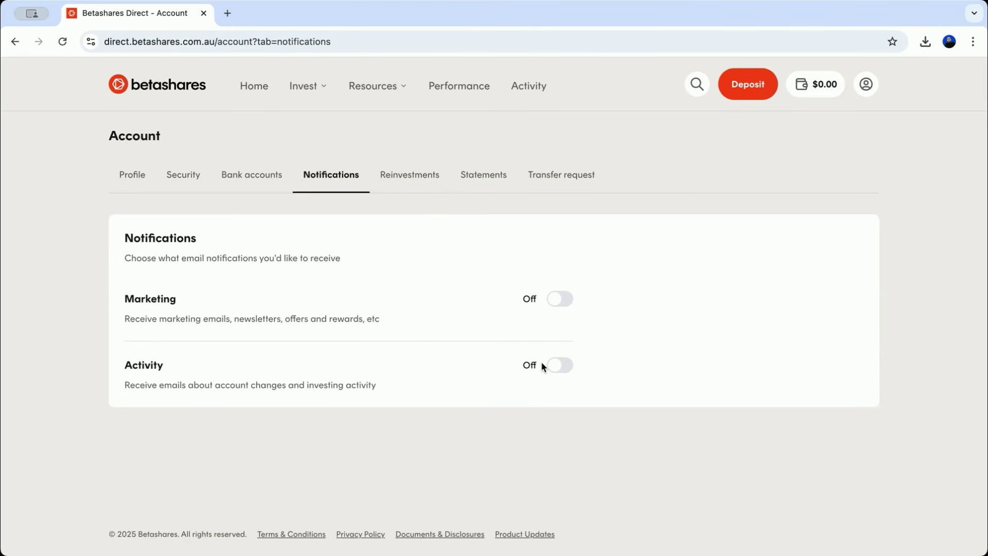
click(249, 181)
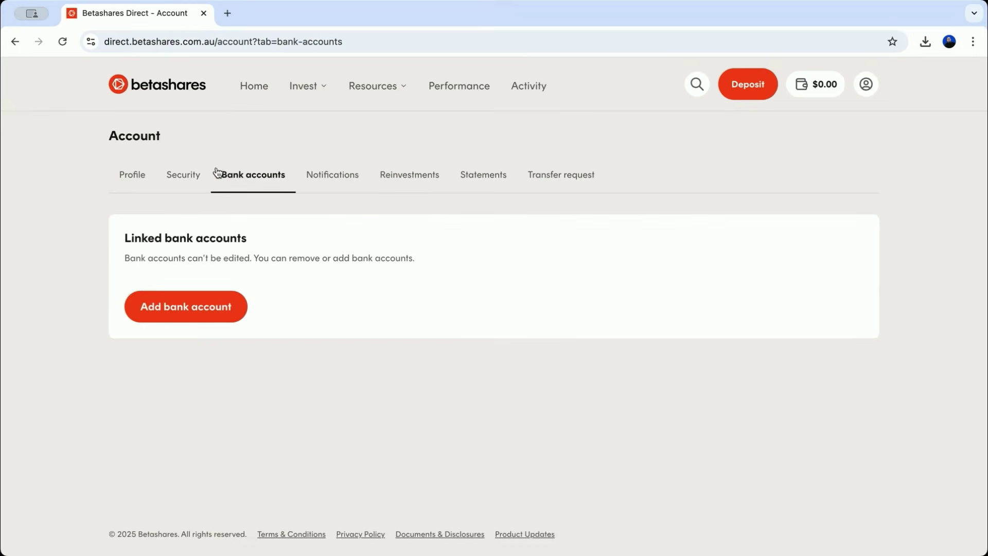
click(185, 174)
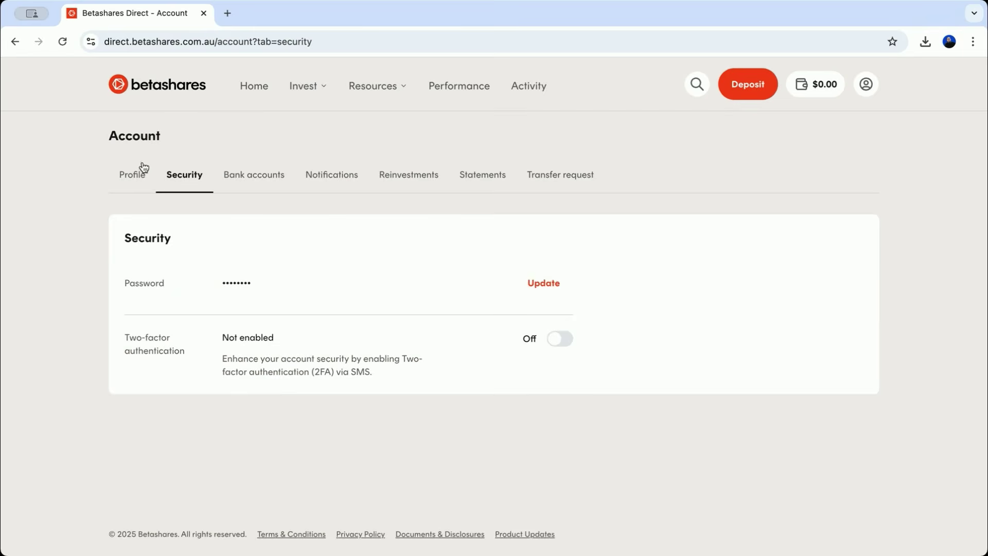
click(135, 181)
scroll(316, 394, down, 3)
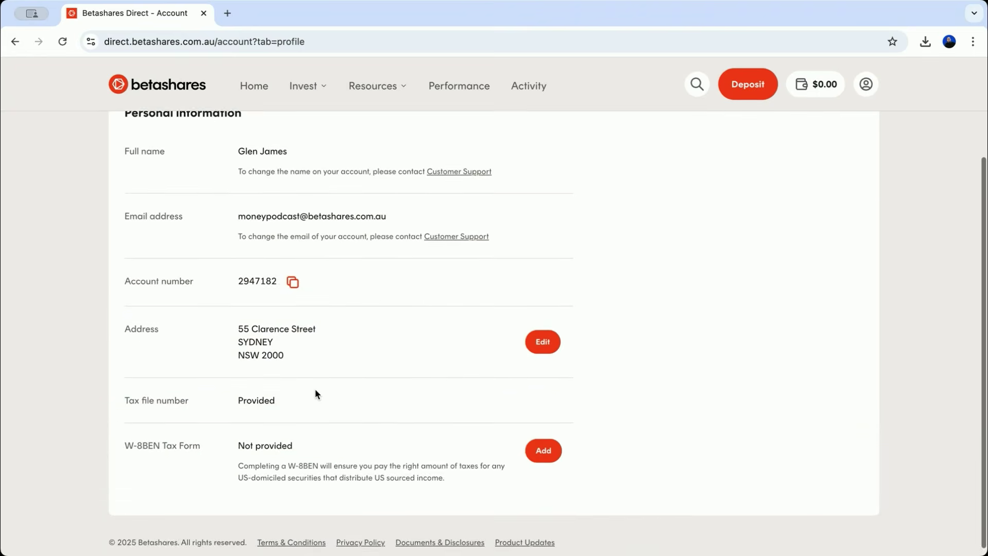
scroll(316, 393, up, 3)
- View the full account activity, read the details of the custom portfolio's transfer including its investment timing note, and close them
click(532, 86)
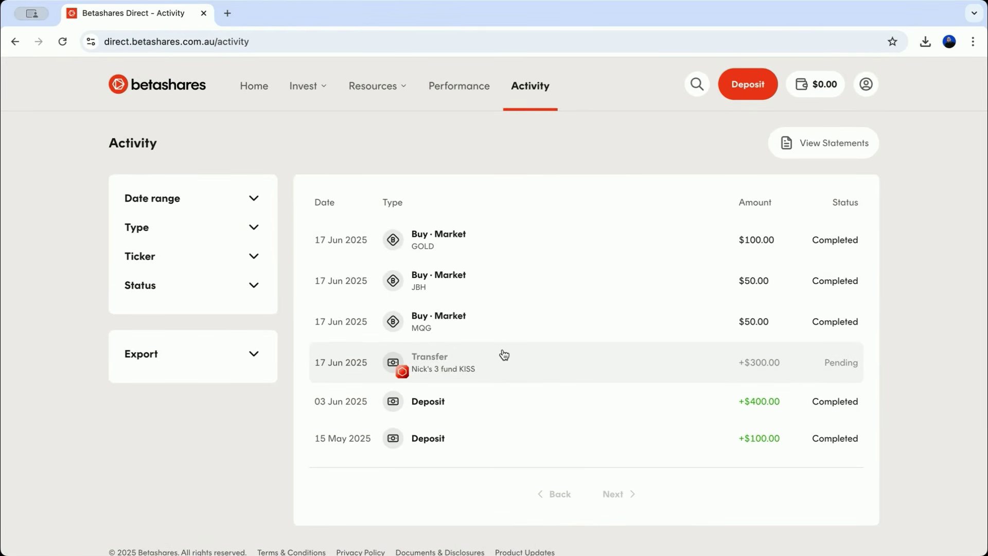
click(484, 371)
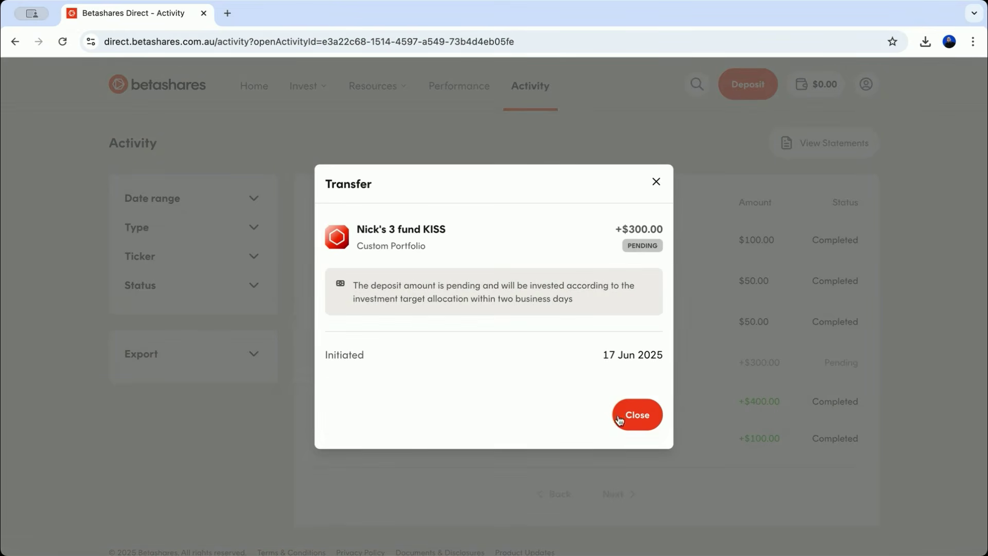
click(636, 428)
drag(363, 298, 600, 317)
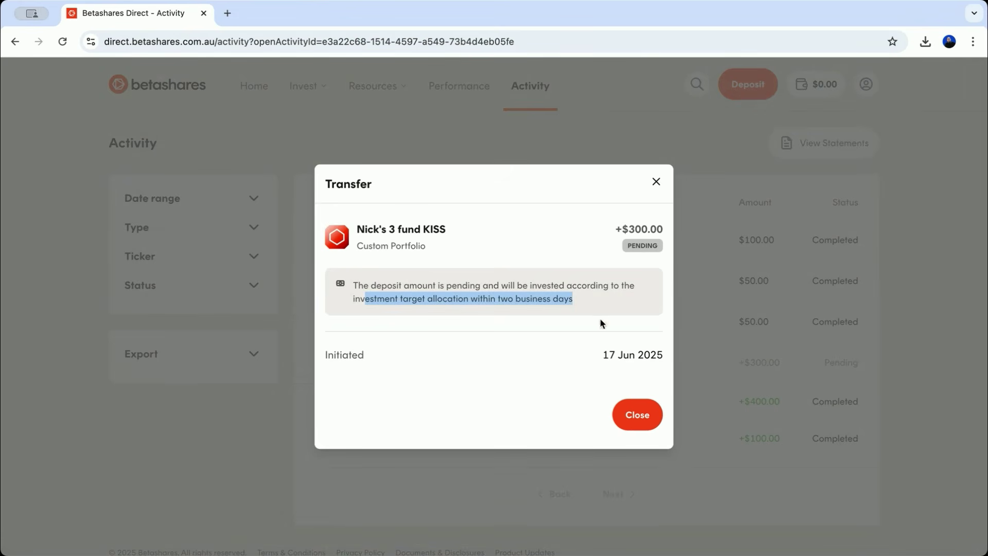
click(638, 415)
- Return to the home overview, review the investments list, expand the custom portfolio and open its full portfolio page
click(254, 86)
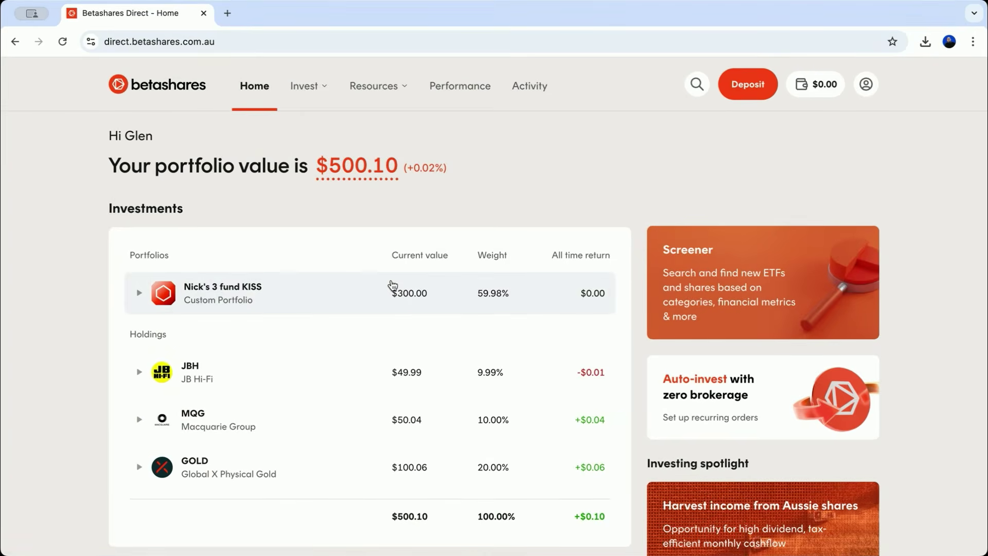
scroll(393, 284, down, 3)
scroll(393, 285, up, 2)
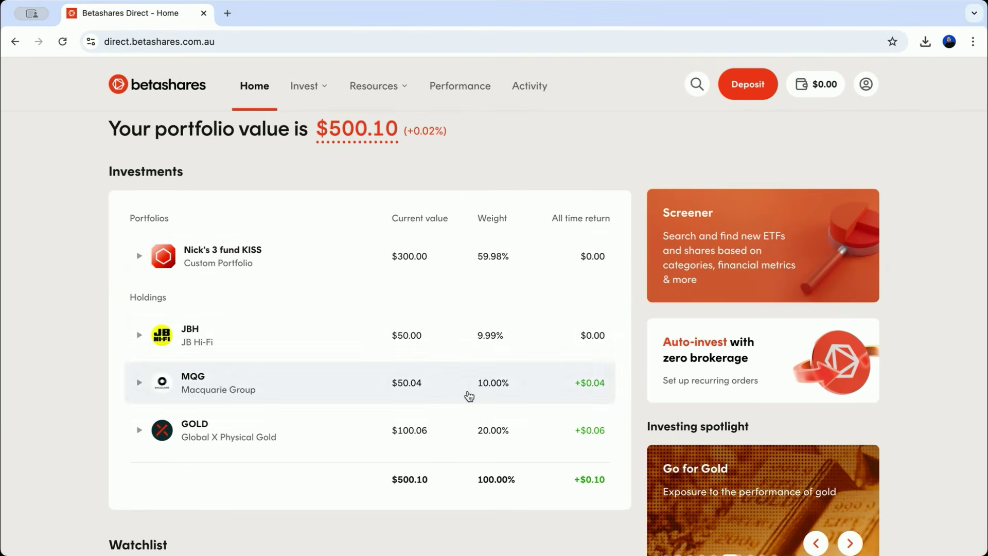
click(242, 249)
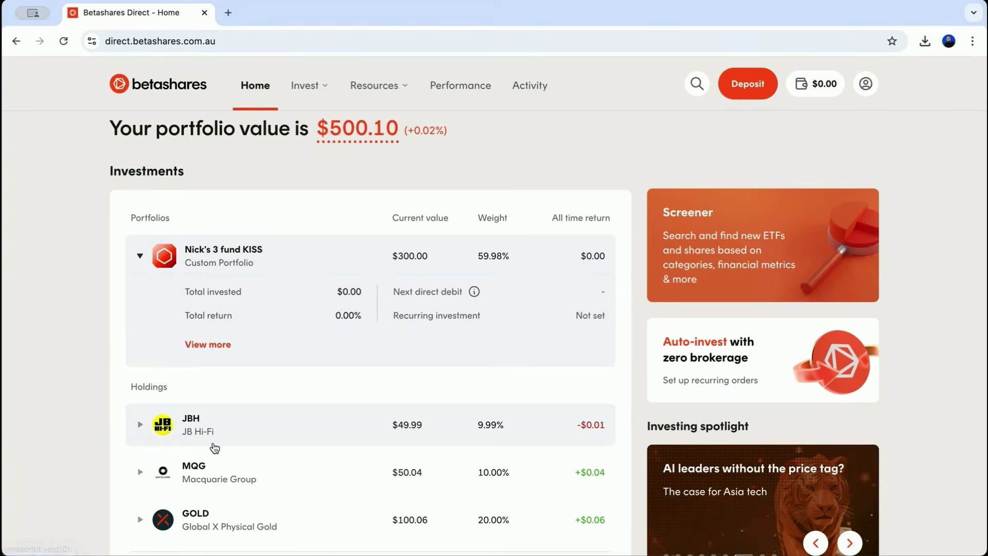
scroll(271, 472, down, 3)
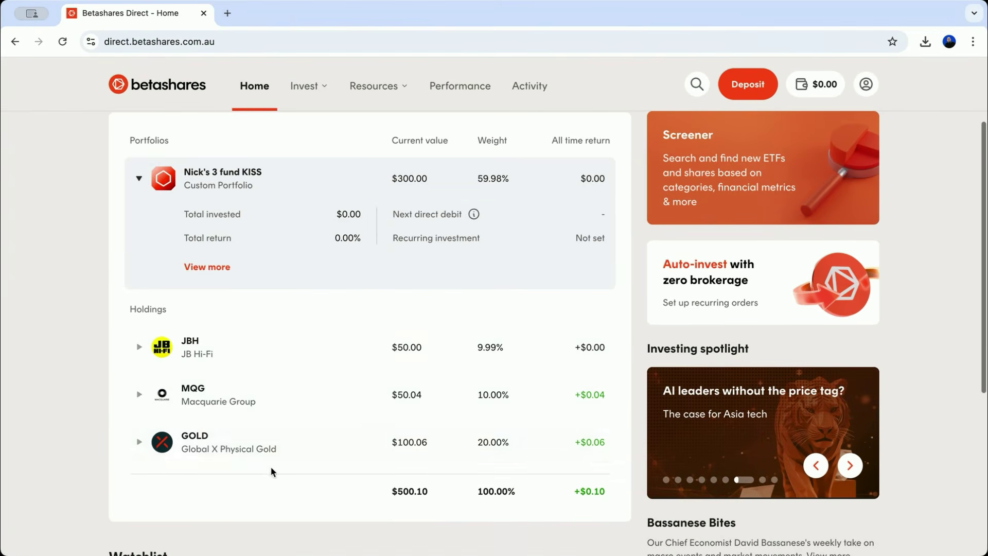
click(208, 266)
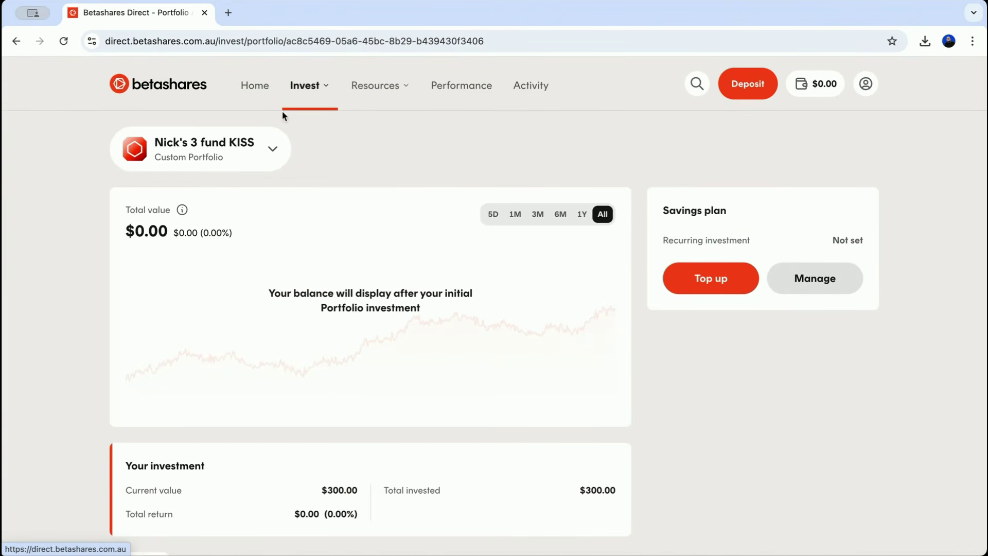
- Return to the home overview, expand the Macquarie Group holding and open its full asset page
click(257, 86)
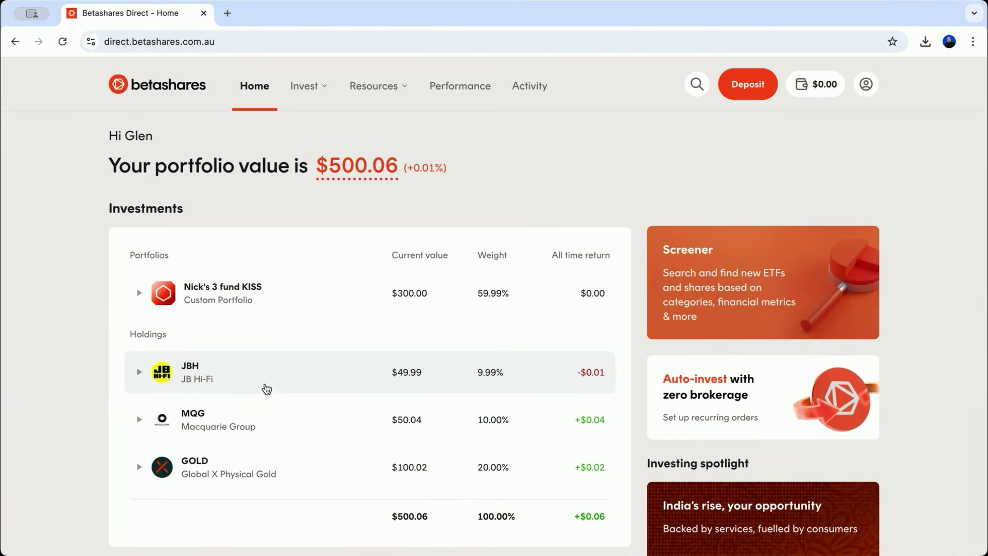
click(303, 429)
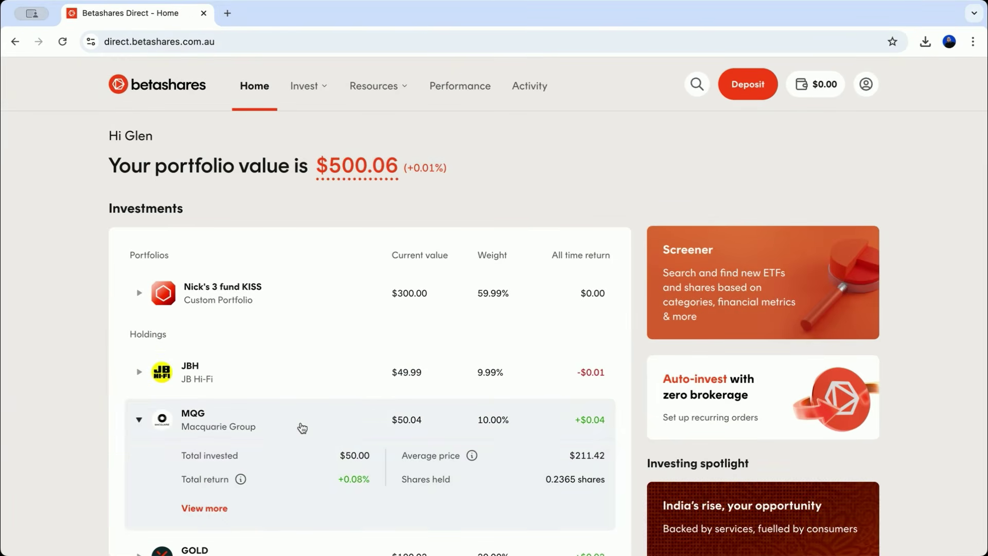
click(192, 417)
click(259, 426)
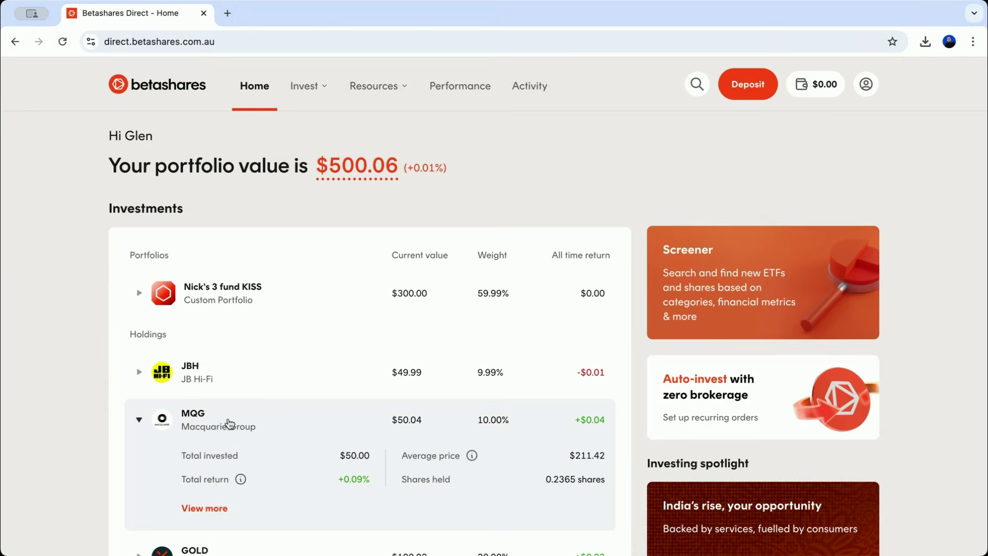
click(208, 505)
- Place and confirm a market order to sell $50.07 of Macquarie Group, and dismiss the order summary
click(839, 244)
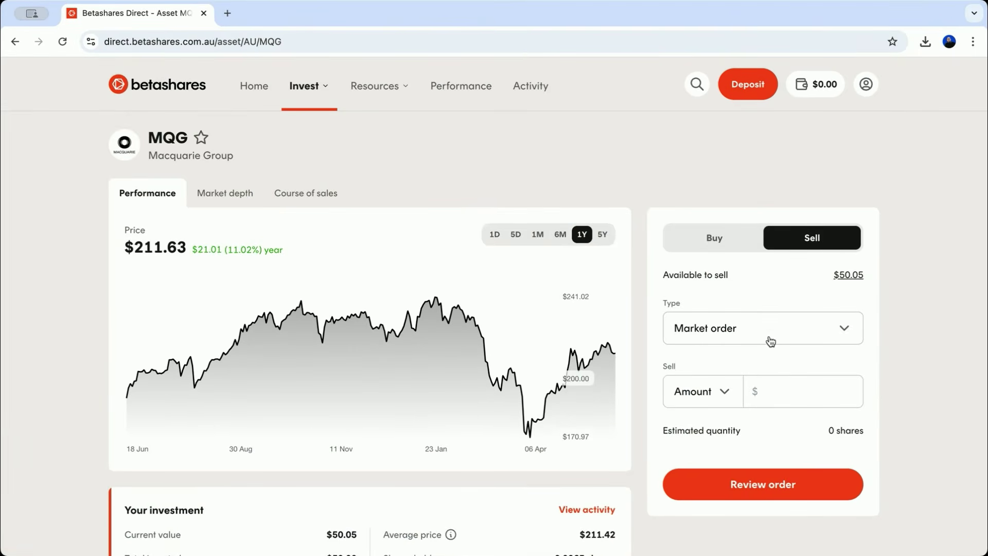
click(776, 393)
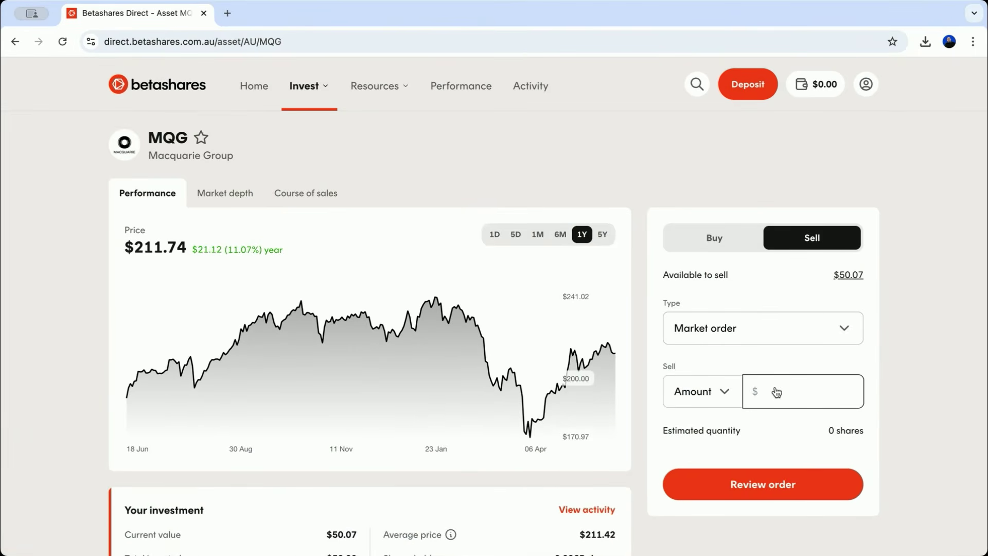
text(50)
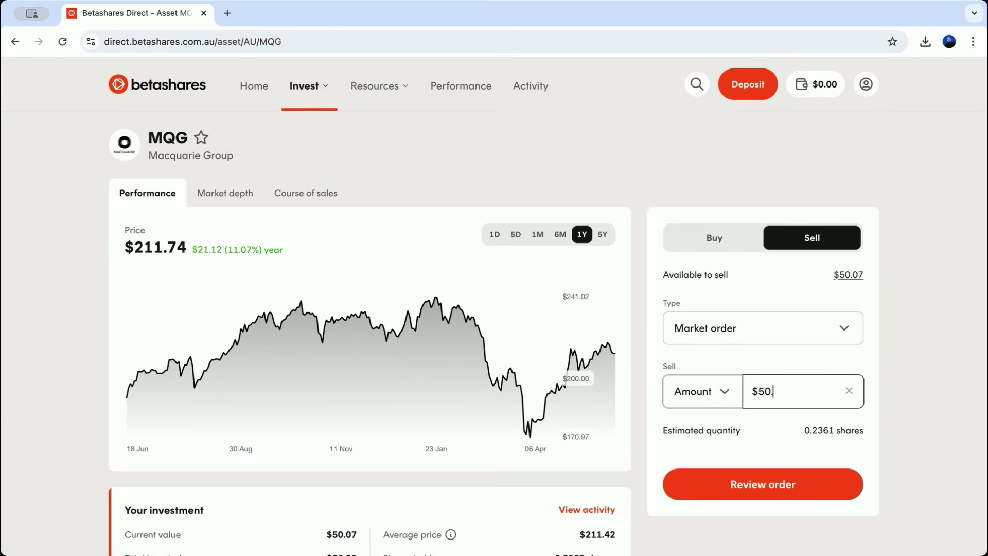
text(.07)
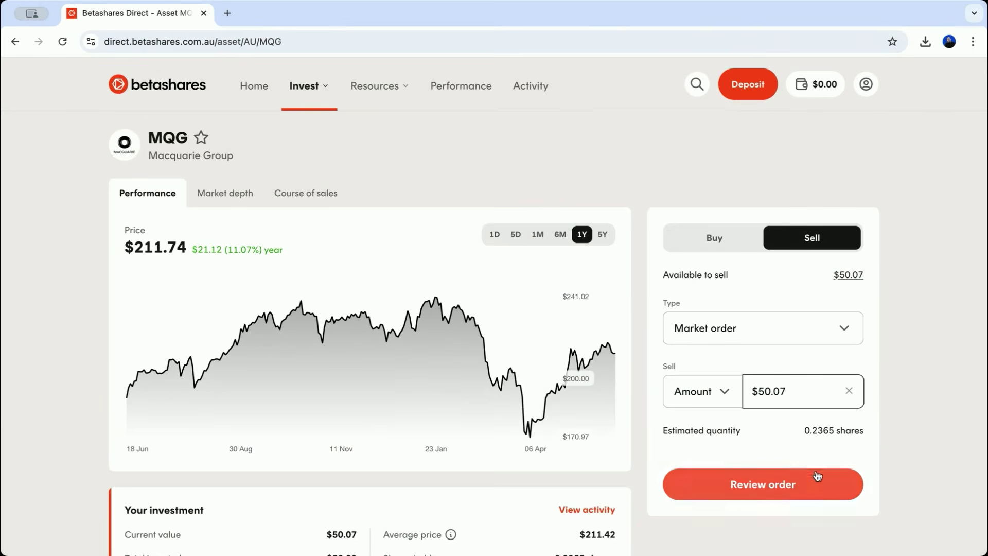
click(785, 484)
click(771, 431)
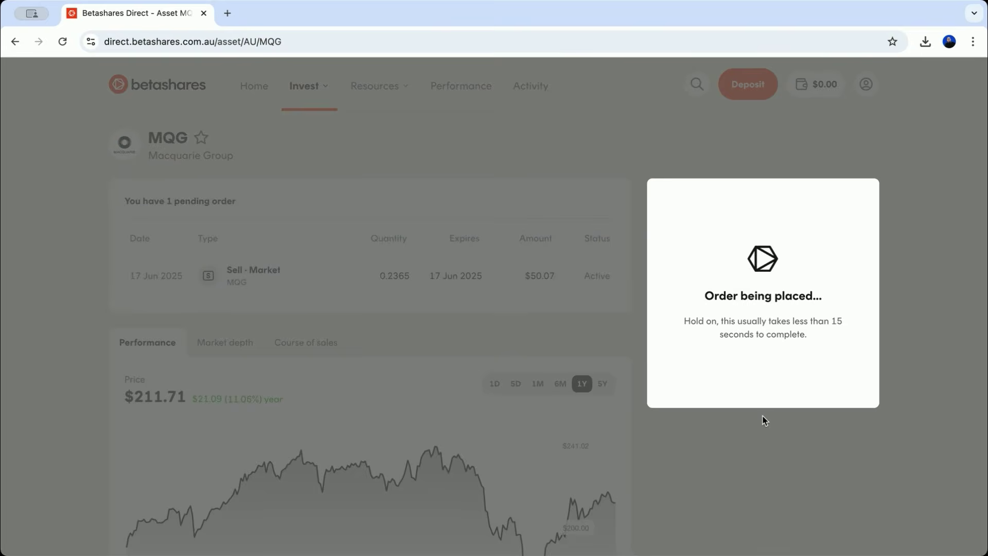
click(765, 432)
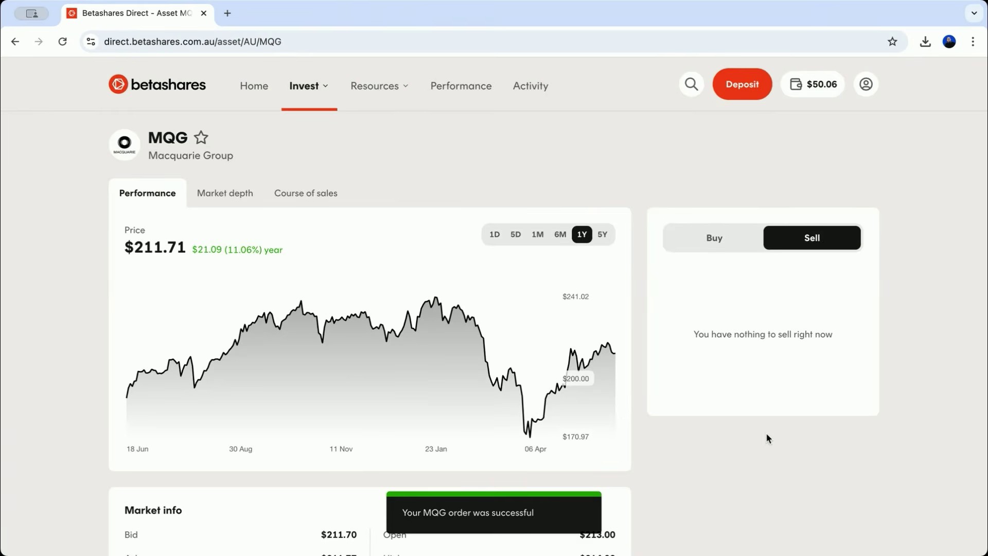
- Revisit the home overview to check the holdings, and open the Explore page for ETFs and shares
click(300, 83)
click(255, 85)
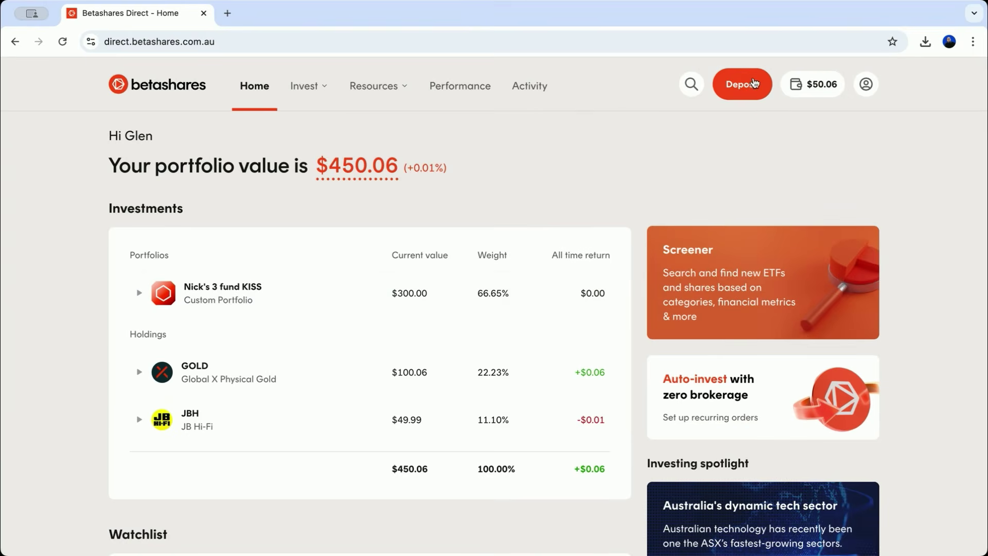
click(301, 86)
click(319, 126)
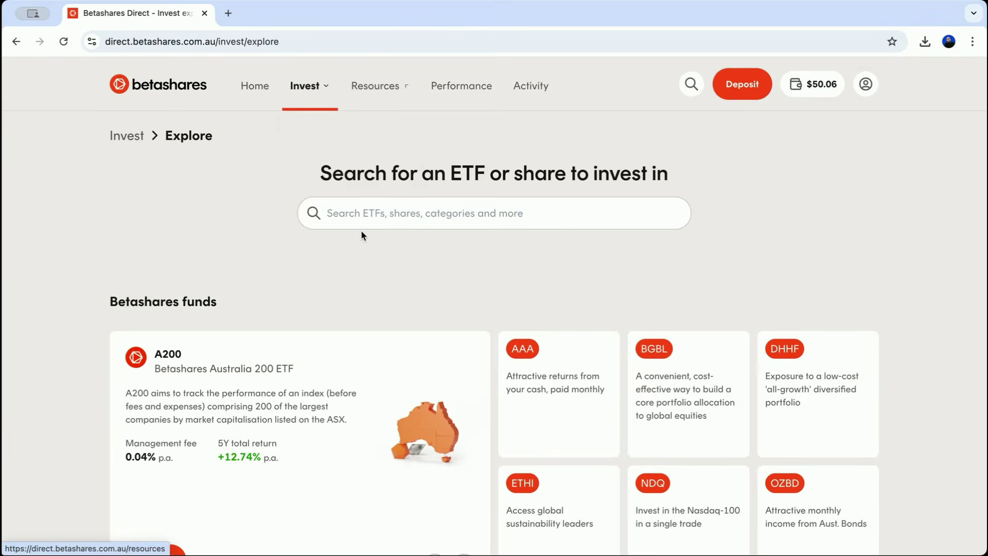
- Search the available ETFs and shares for "woo" and clear the search text
click(377, 213)
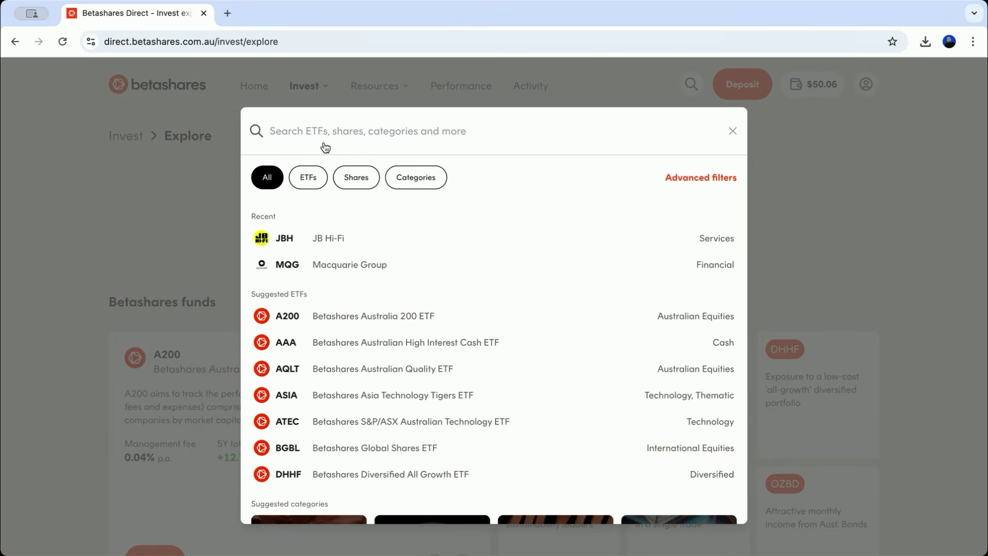
text(wool)
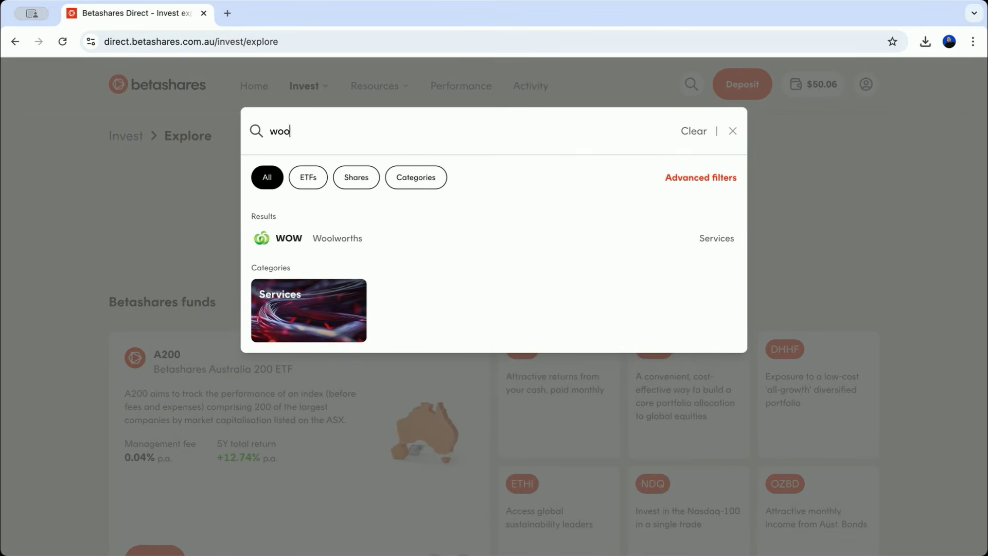
key(BackSpace)
key(BackSpace)
key(BackSpace)
- Search the available ETFs and shares for "nvidia" and for "tesla", clearing the search text each time
text(nvi)
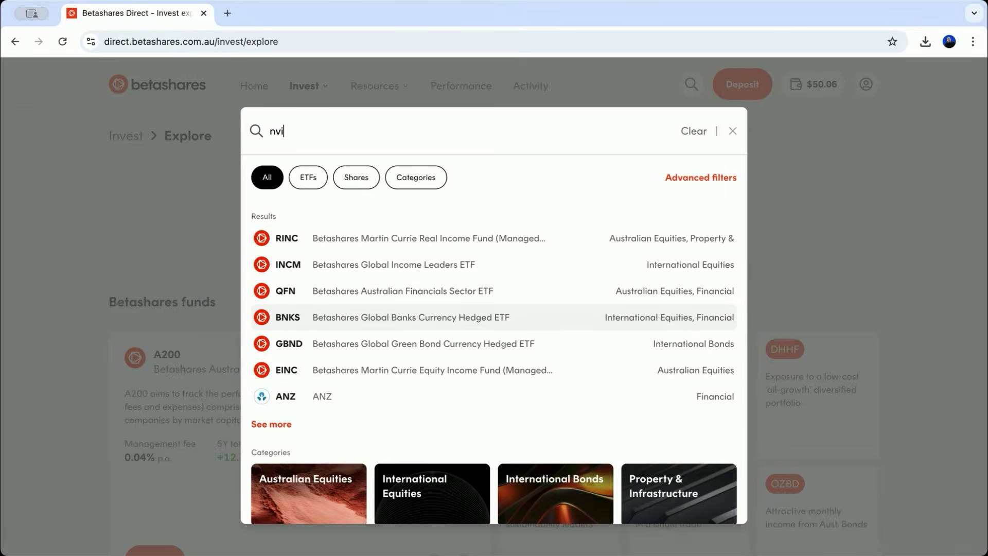
text(dia)
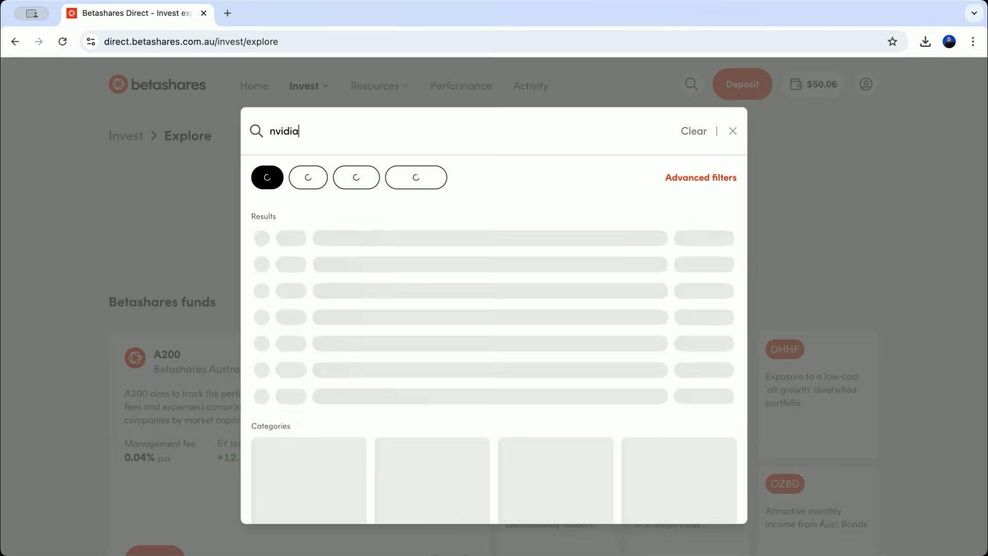
key(BackSpace)
key(BackSpace)
key(BackSpace)
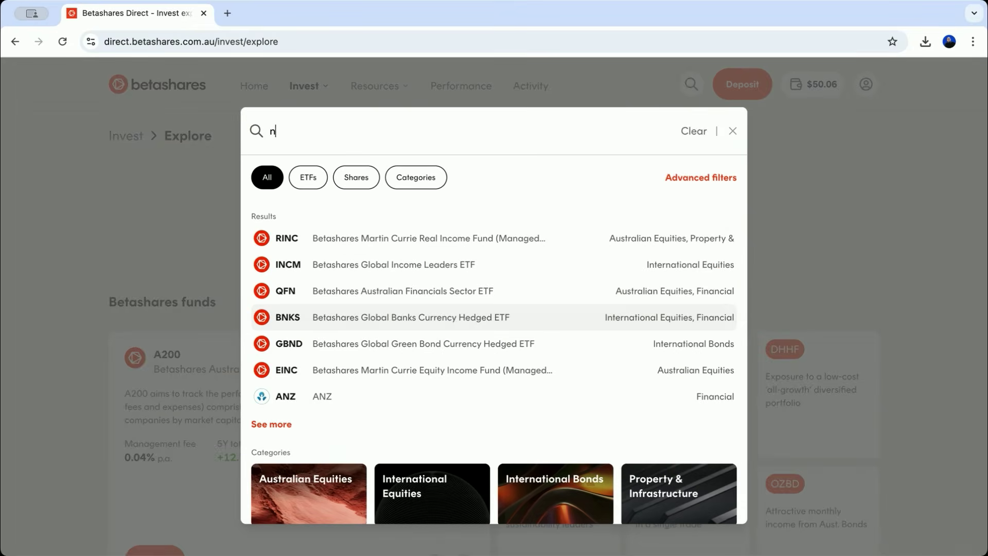
text(tesla)
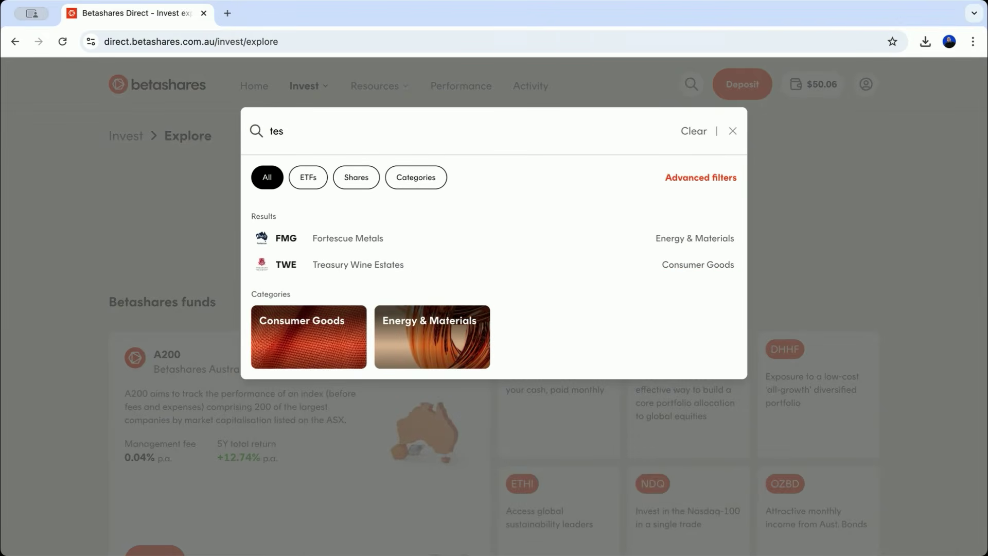
key(BackSpace)
key(BackSpace)
key(BackSpace)
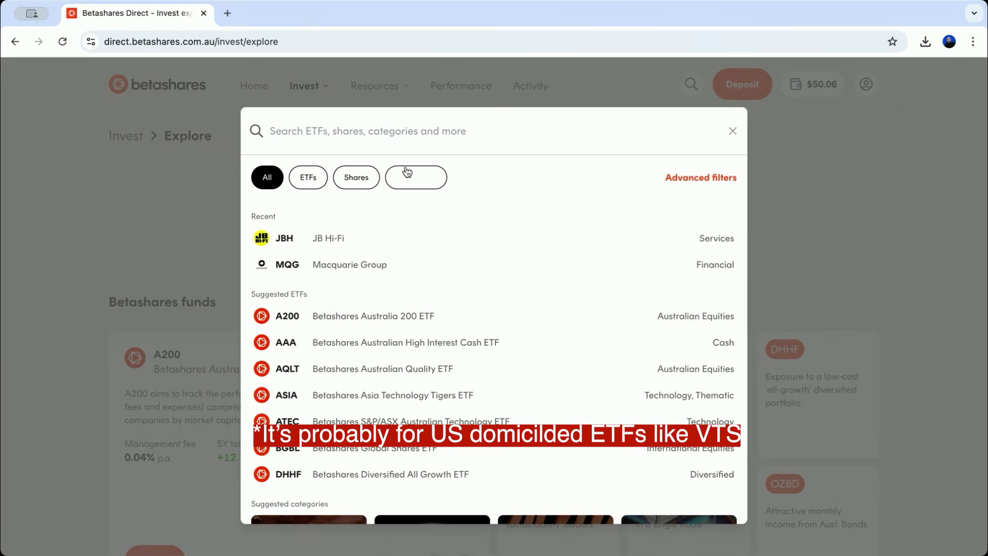
- Look at the suggested ETFs, search for "cba" across all investment types and open the Commonwealth Bank page
click(356, 177)
click(327, 183)
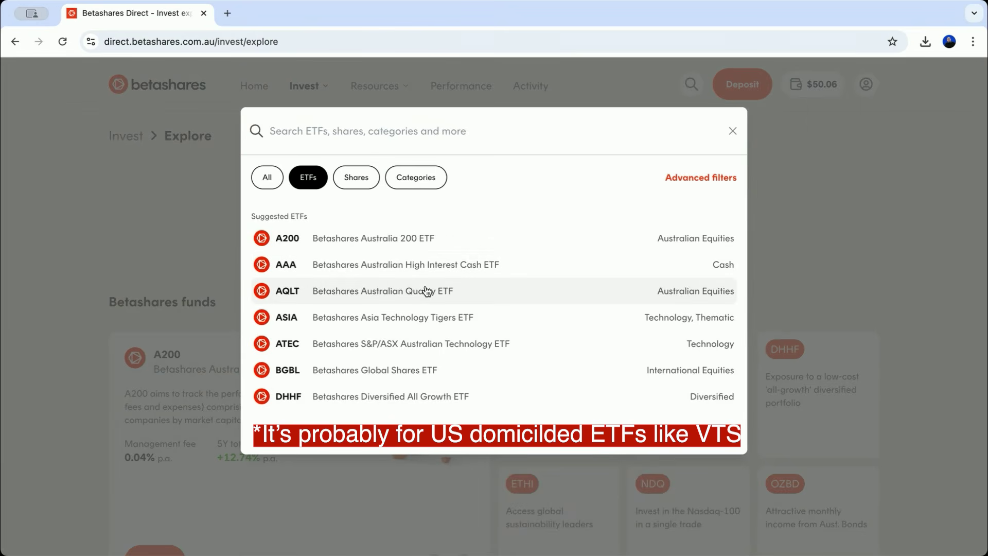
click(306, 132)
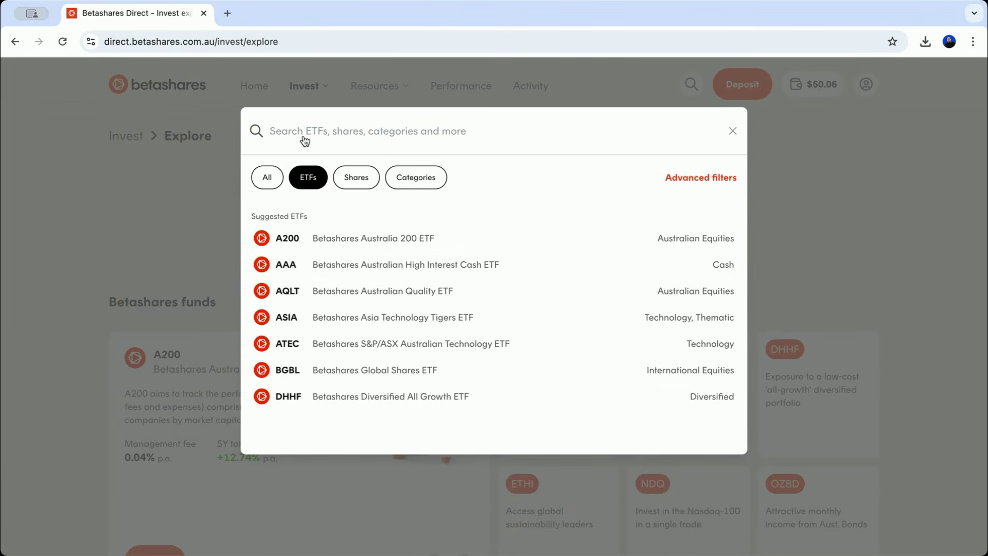
text(cba)
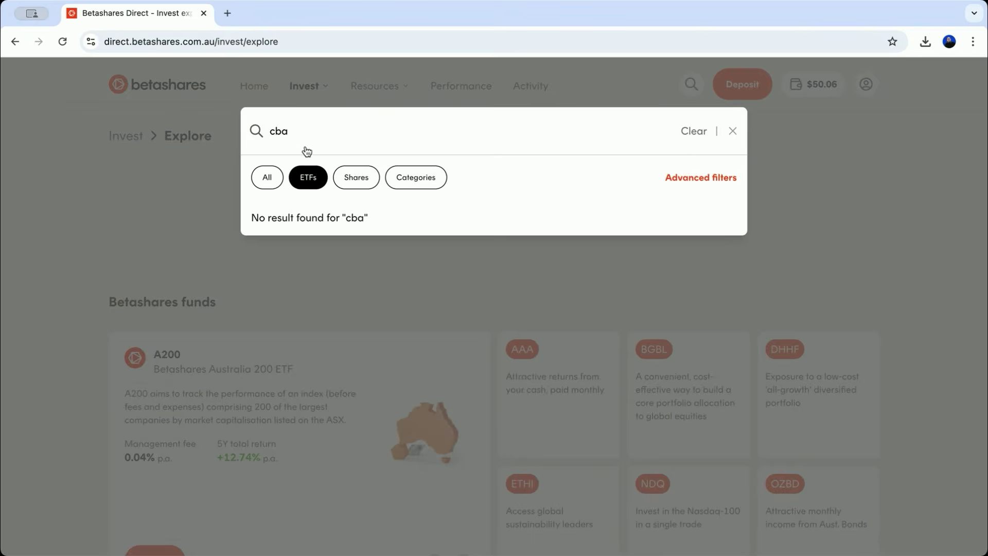
click(278, 177)
click(359, 236)
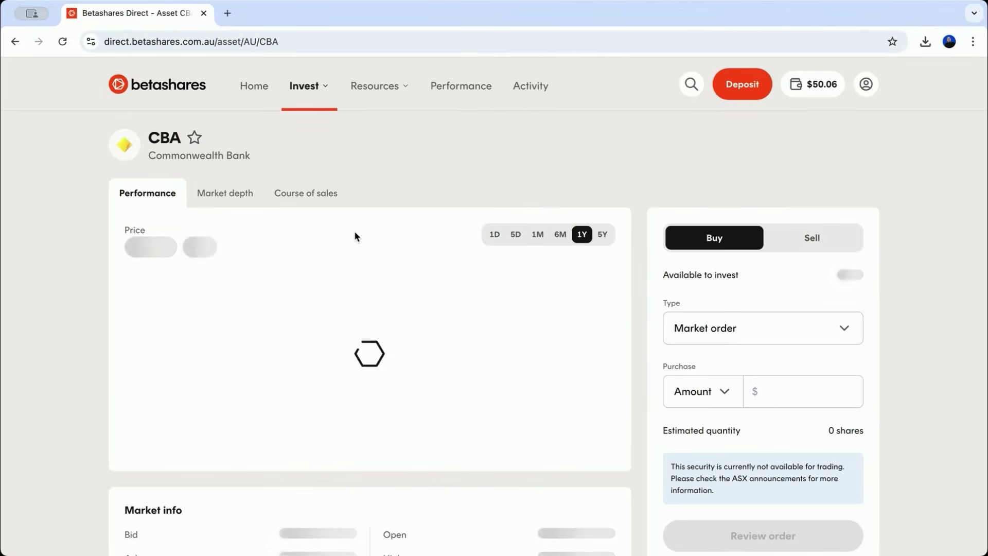
- Place and confirm a market order to buy $50.06 of Commonwealth Bank, dismiss the summary and return to the home overview
click(791, 403)
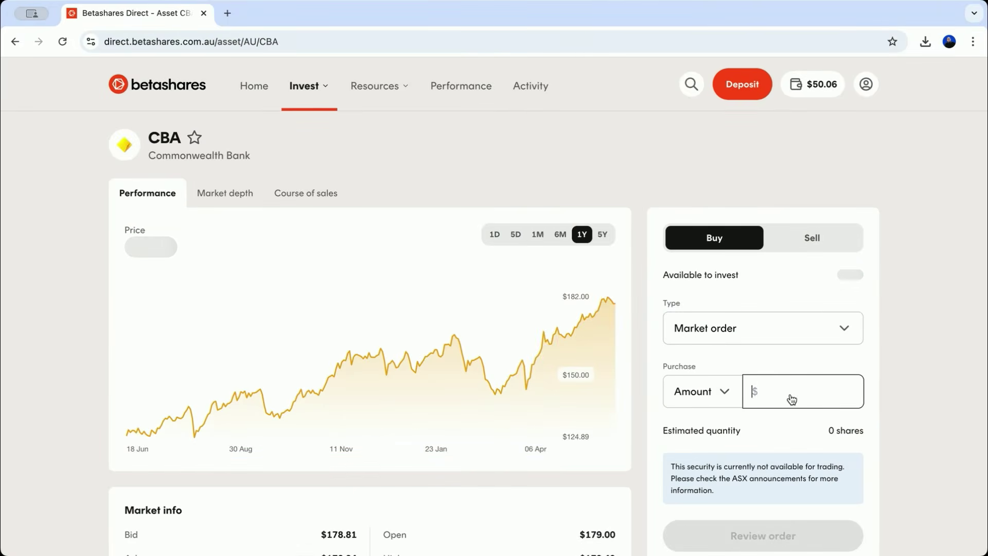
text($50)
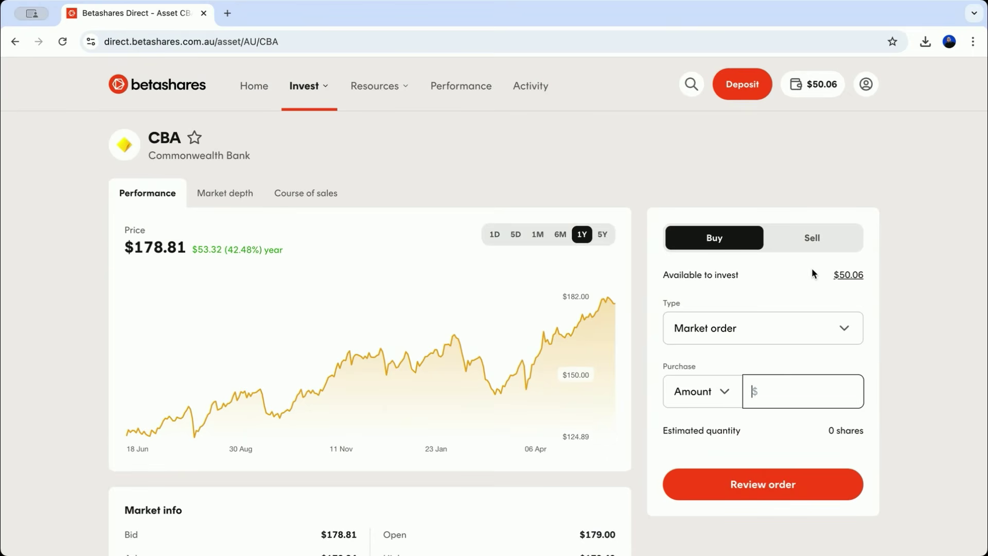
text(.06)
click(777, 480)
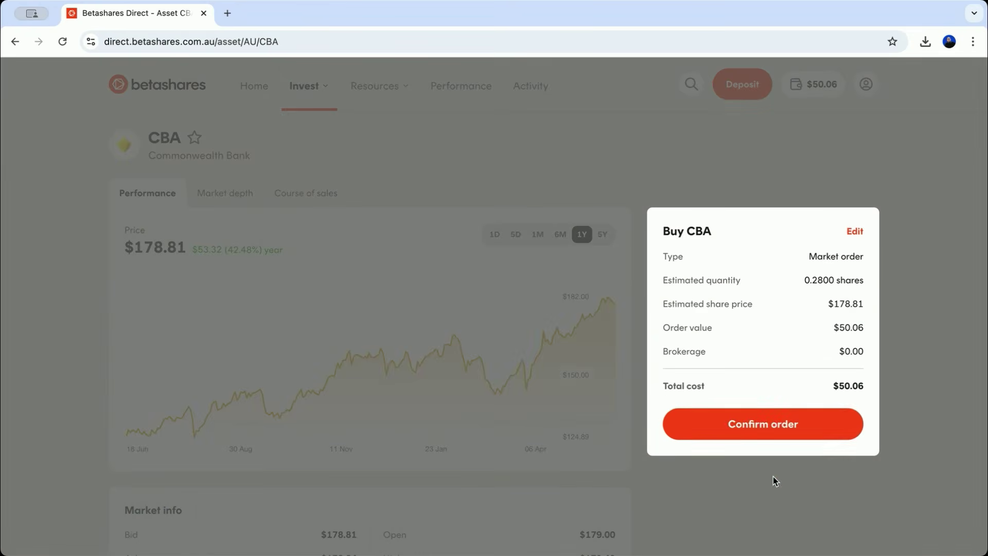
click(747, 428)
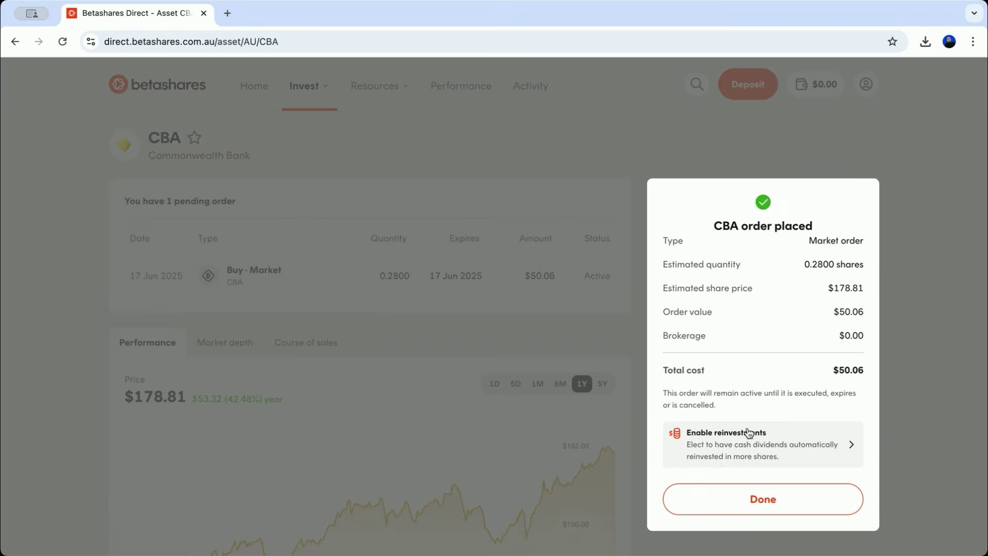
click(767, 503)
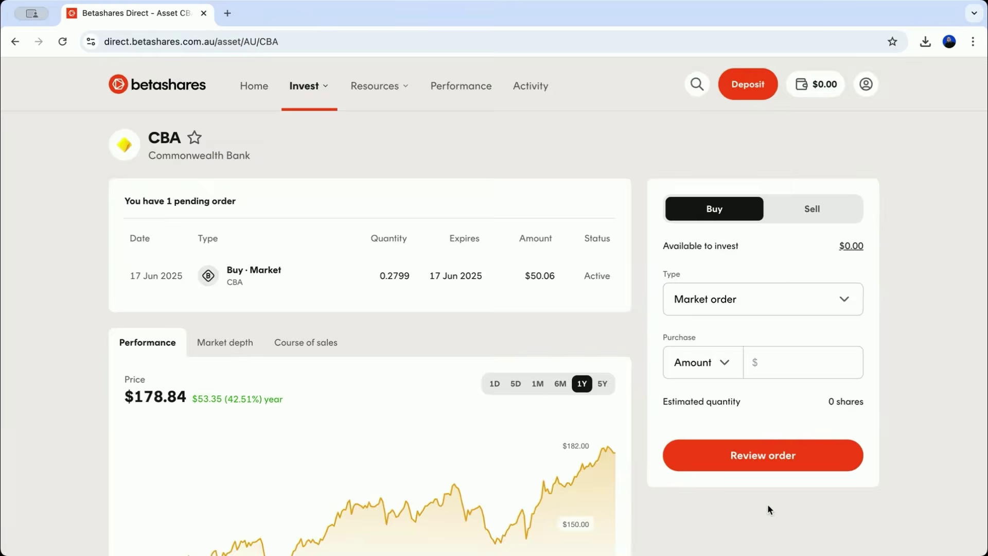
click(254, 85)
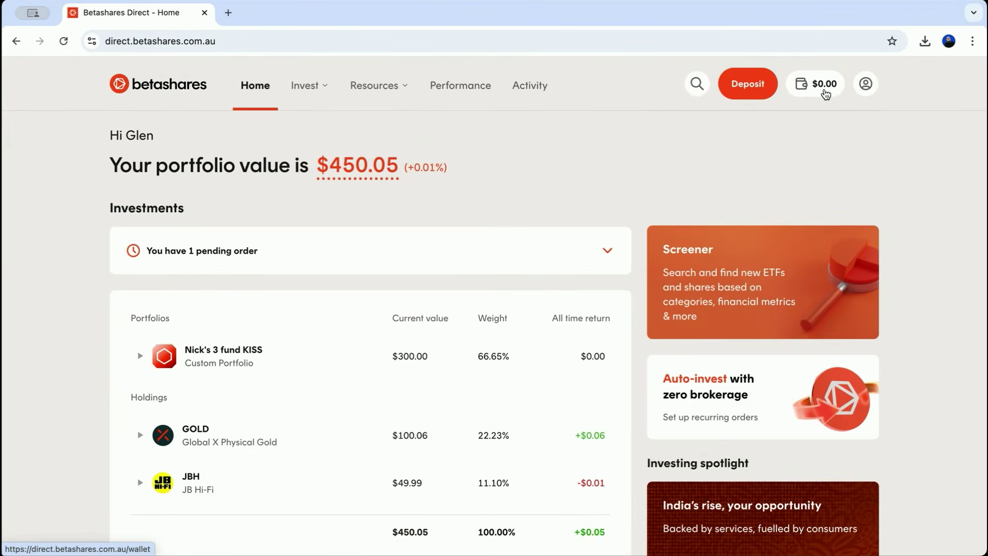